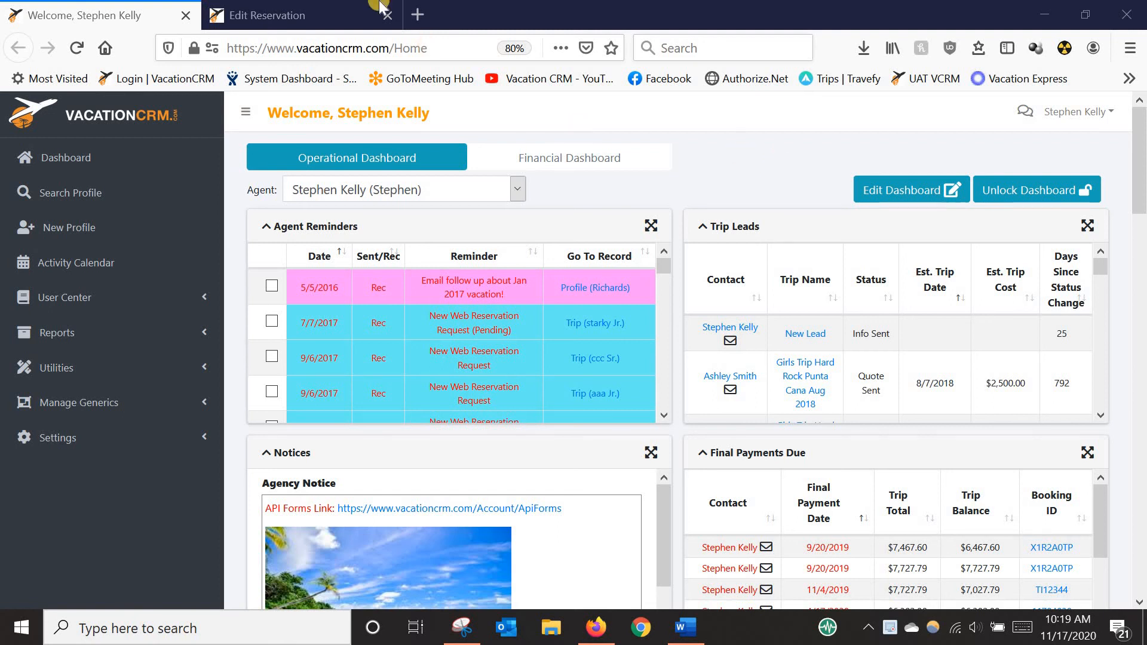
On the open Edit Reservation page, set the expected reservation commission to 425 and save the reservation.
left_click(303, 12)
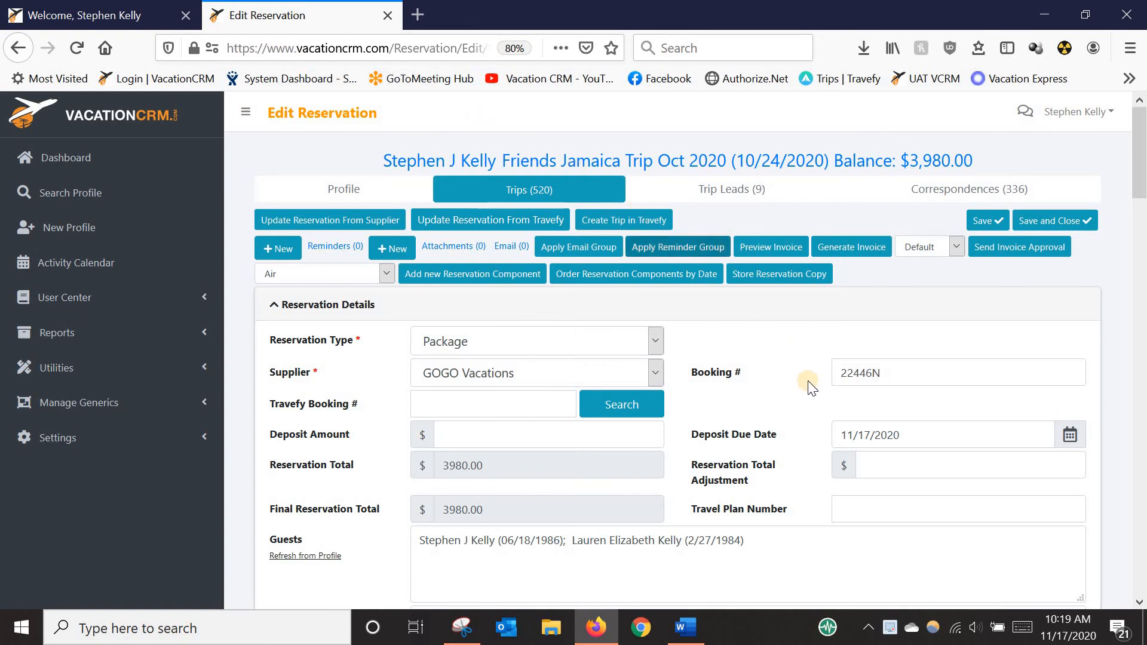
scroll(816, 386, "down", 2)
scroll(816, 385, "down", 6)
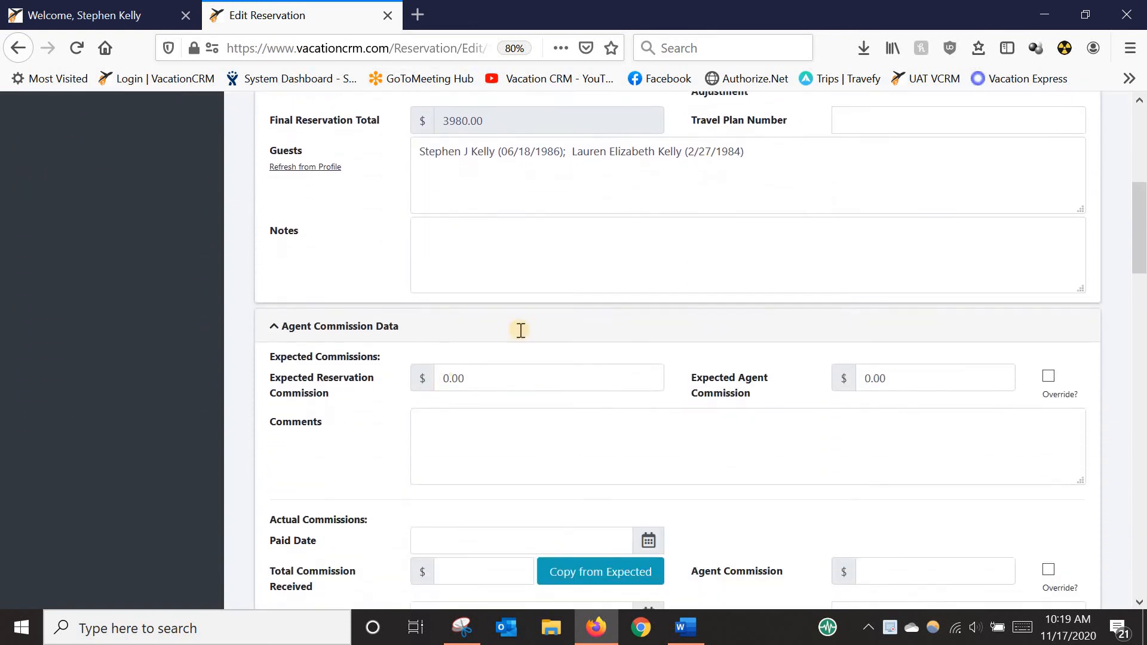
scroll(547, 337, "up", 2)
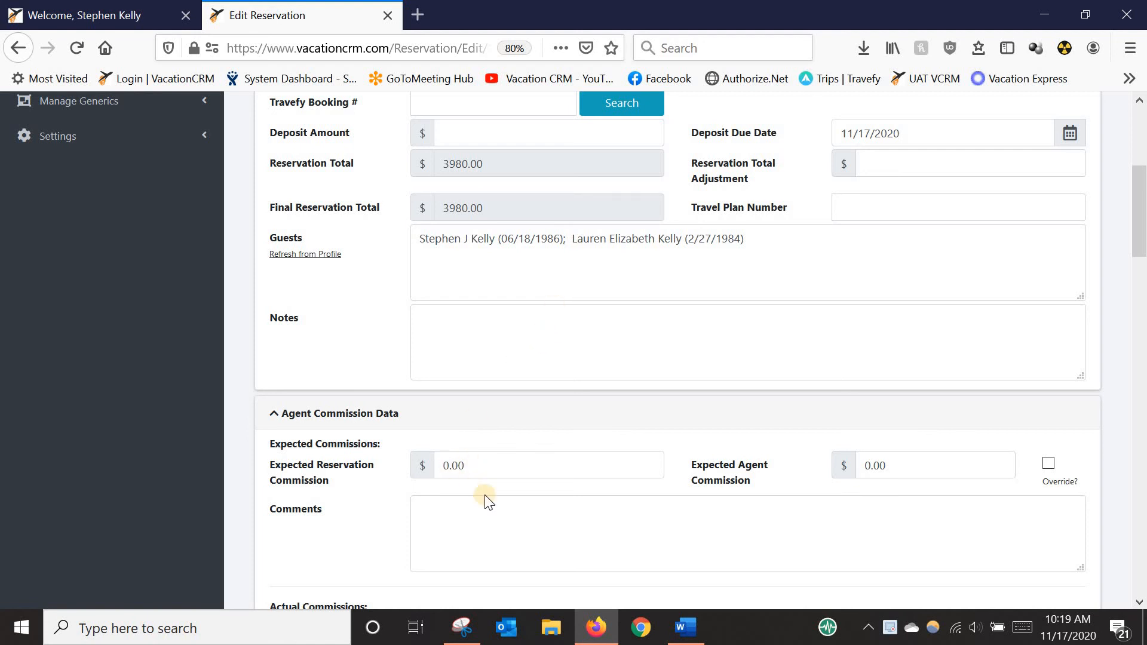
scroll(495, 430, "down", 1)
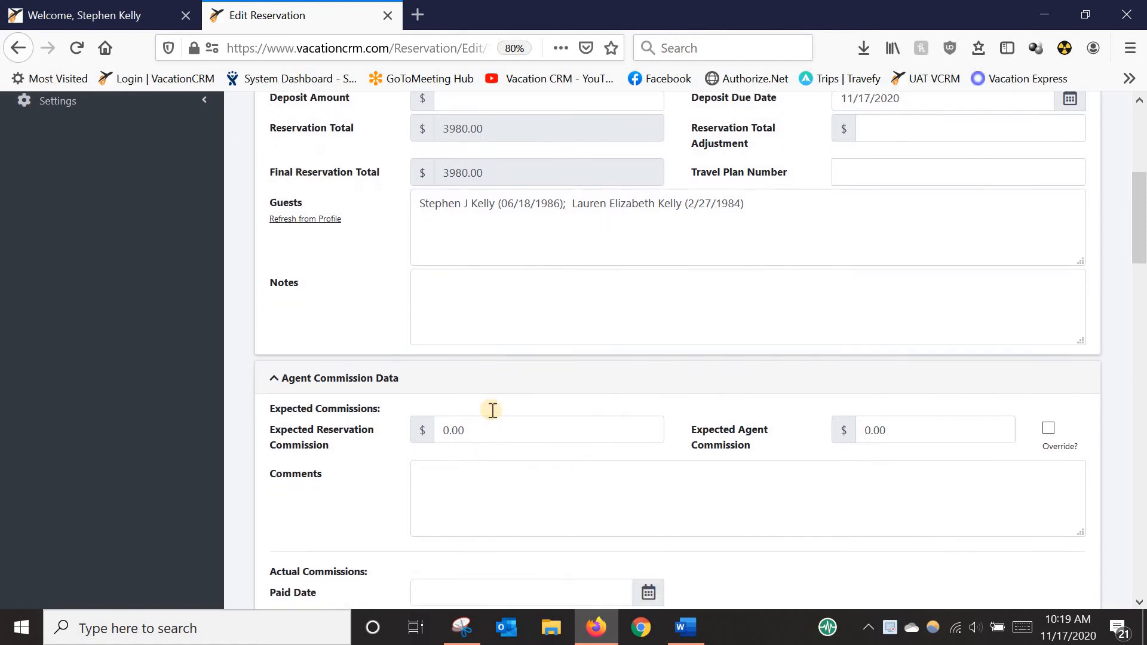
left_click(272, 403)
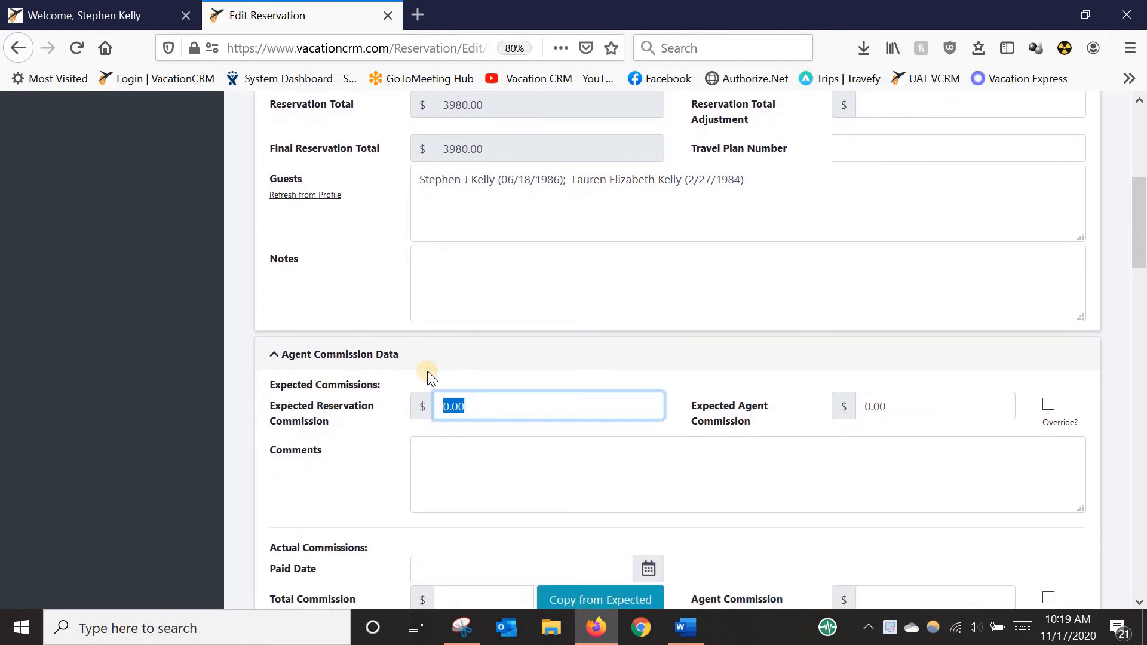
type("425")
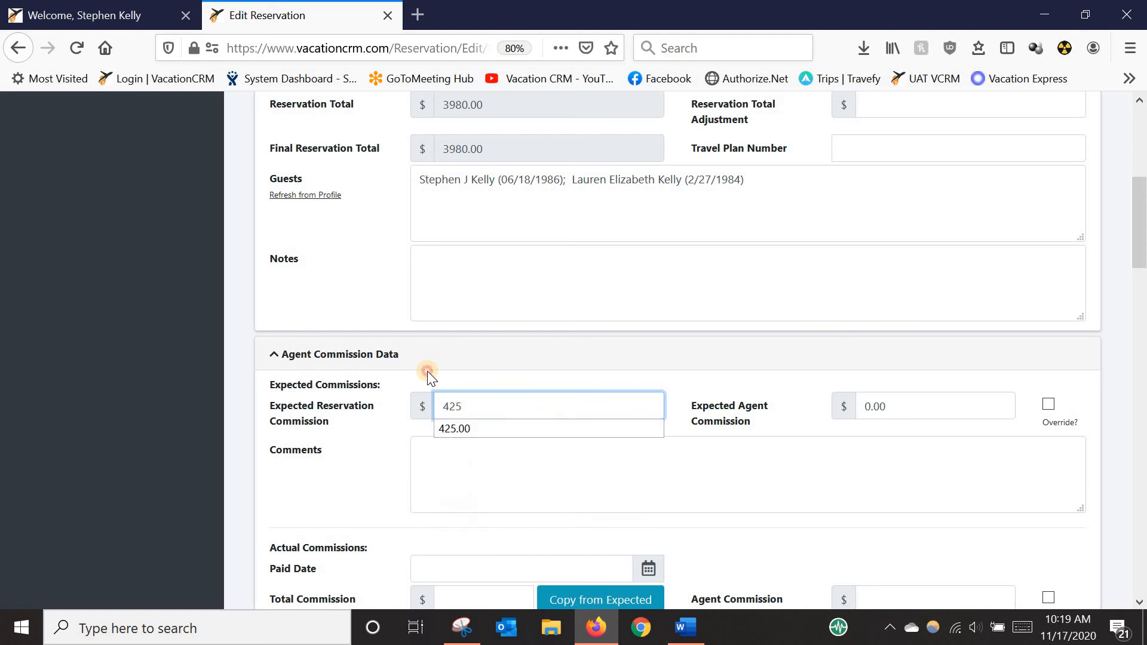
left_click(428, 371)
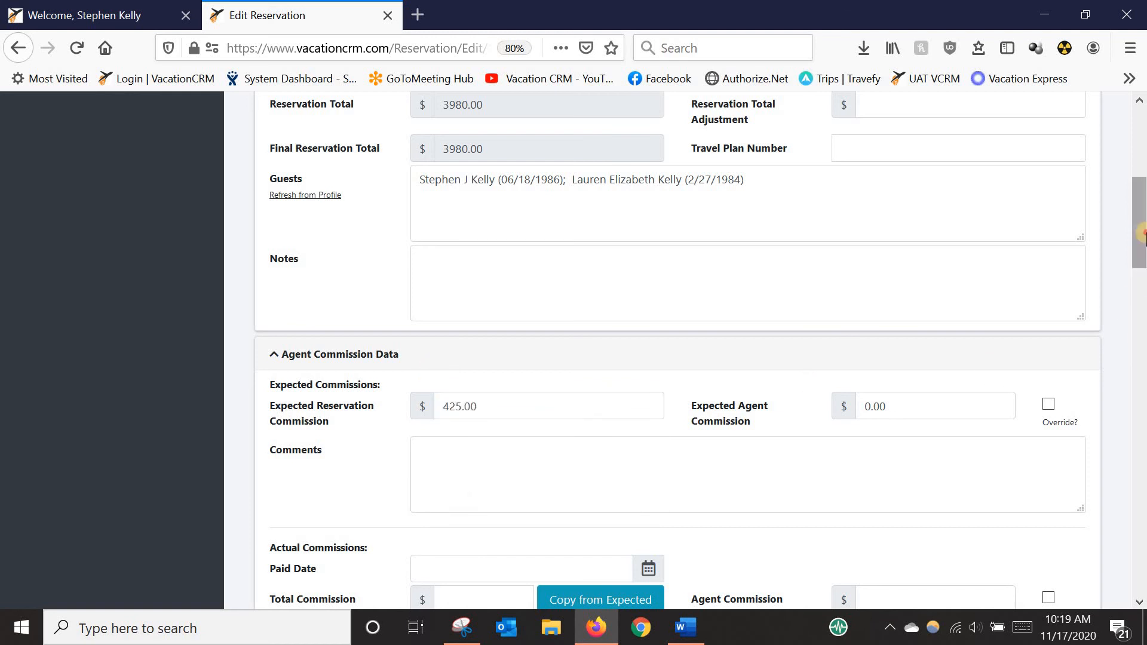
scroll(717, 358, "up", 5)
left_click(989, 157)
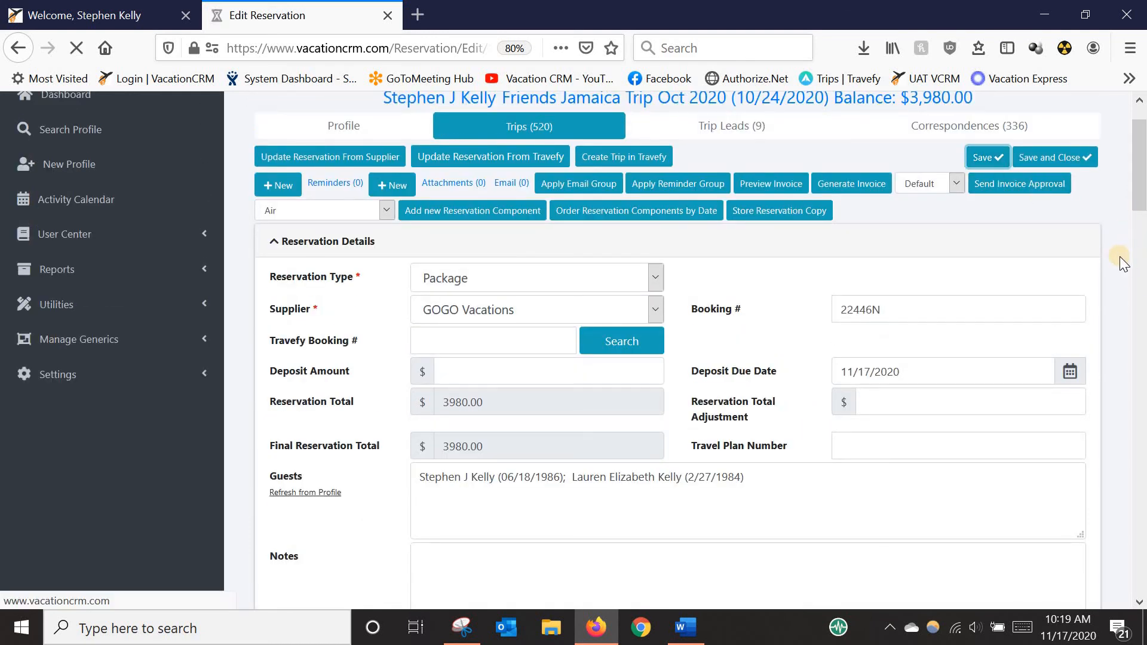
Enable the override for the expected agent commission and set the amount to 425.
scroll(1098, 318, "down", 7)
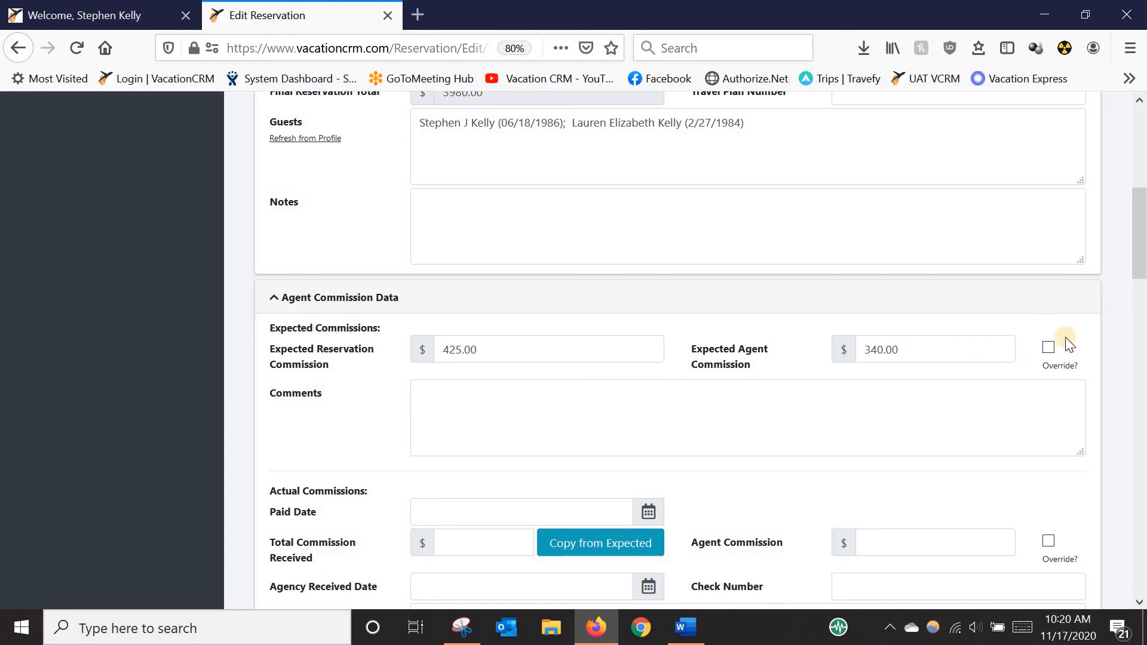
left_click(1050, 349)
left_click_drag(927, 345, 771, 359)
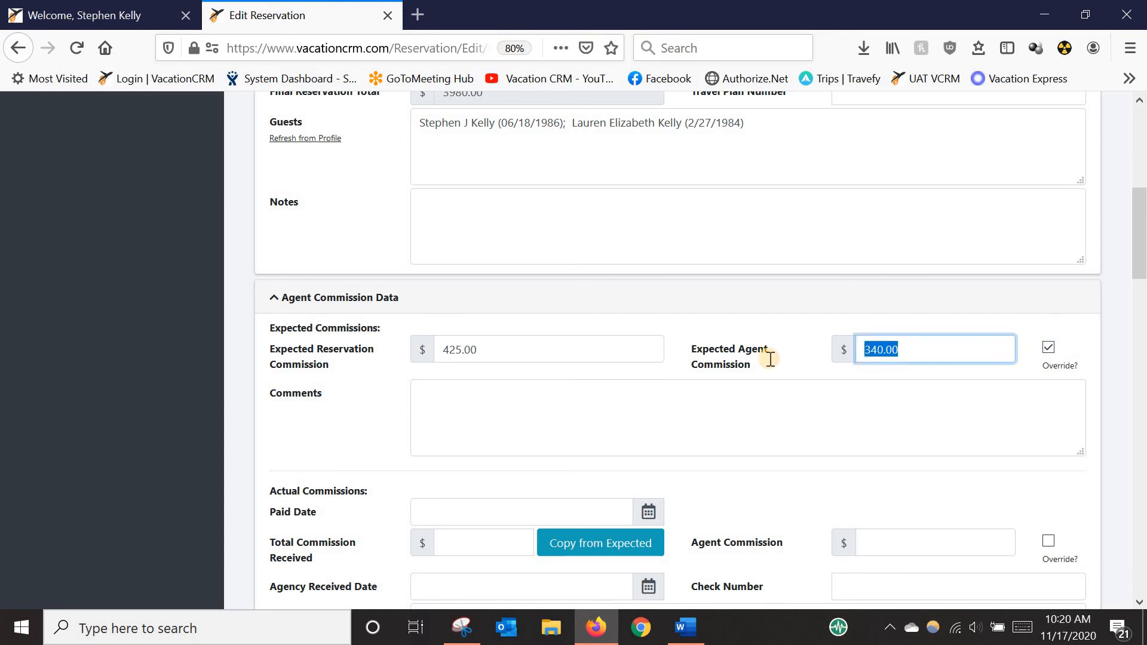
type("425")
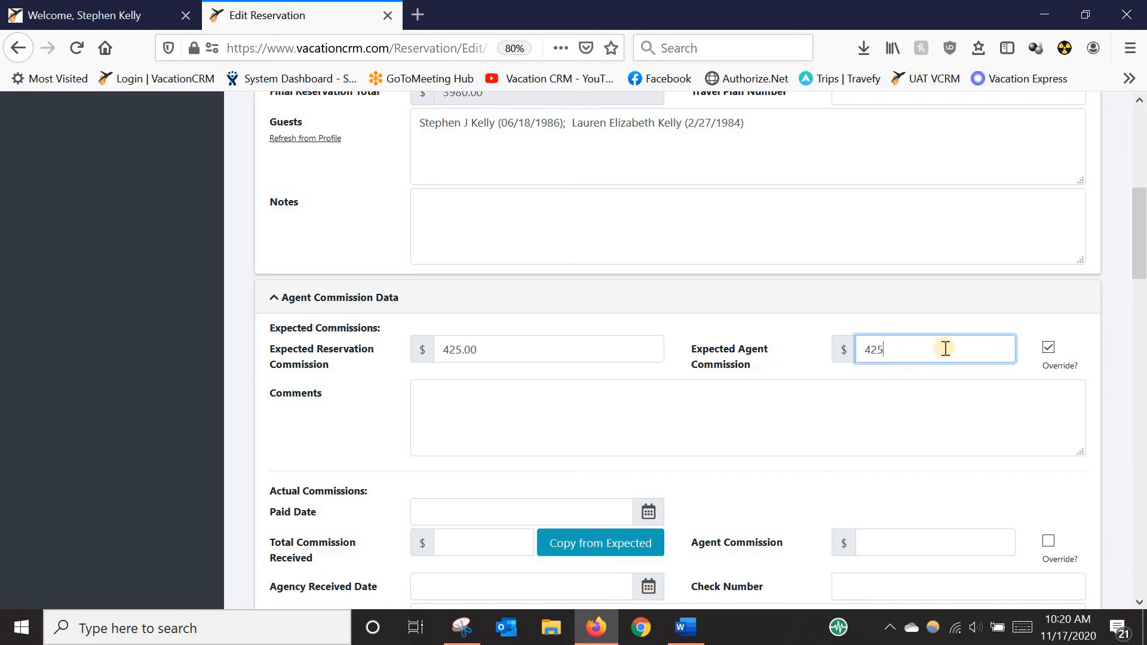
Clear the overridden expected agent commission, turn off its override, and save the reservation.
left_click_drag(944, 345, 743, 353)
key("BackSpace")
left_click(1050, 348)
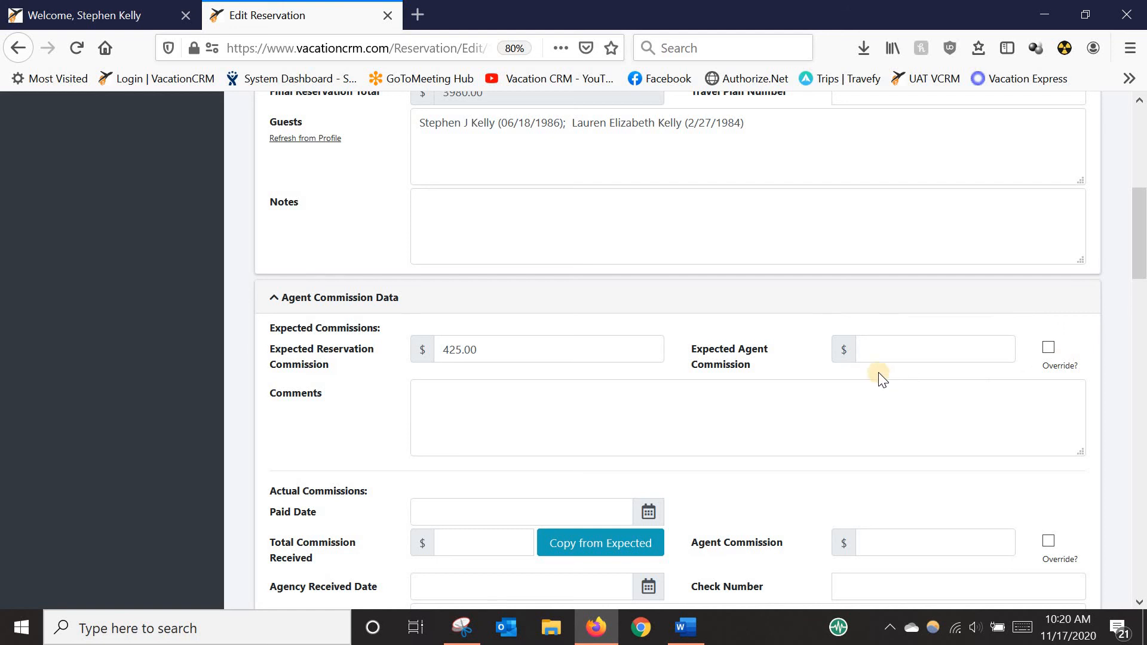
scroll(920, 359, "up", 10)
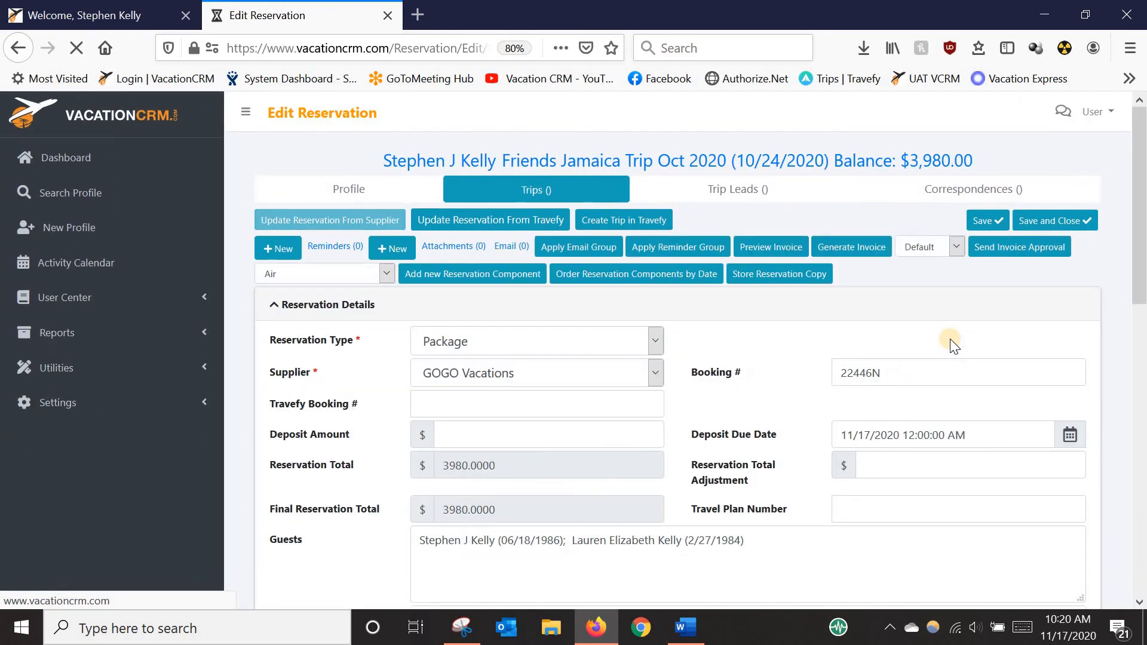
Clear both the expected reservation commission and the expected agent commission, and save the reservation.
scroll(1092, 309, "down", 7)
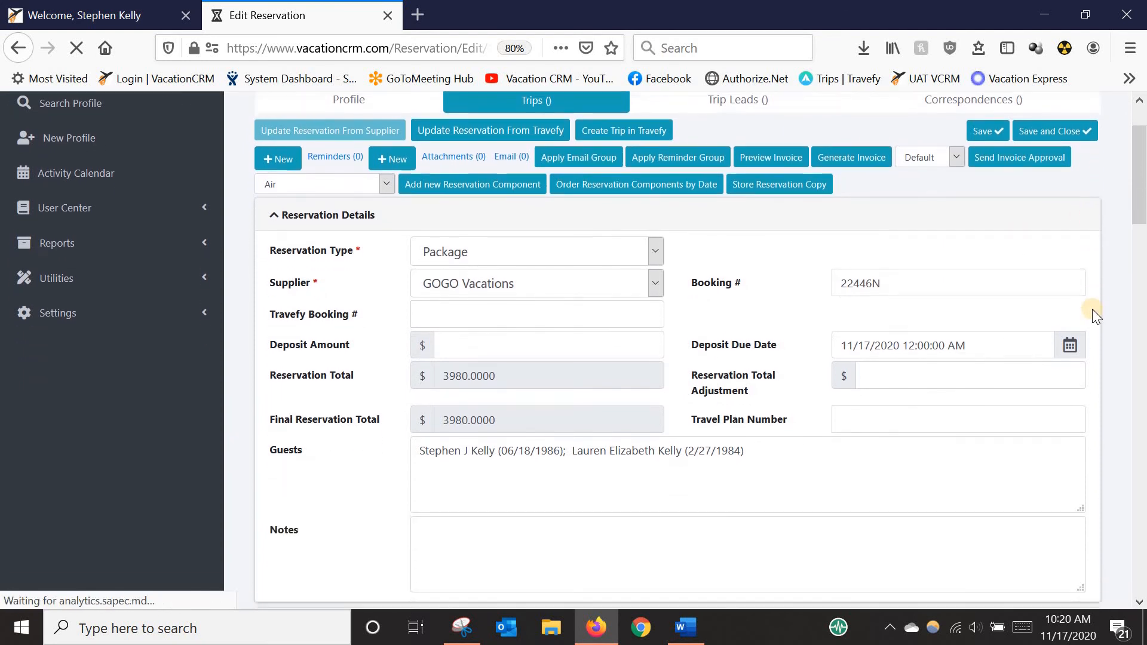
scroll(1095, 331, "down", 3)
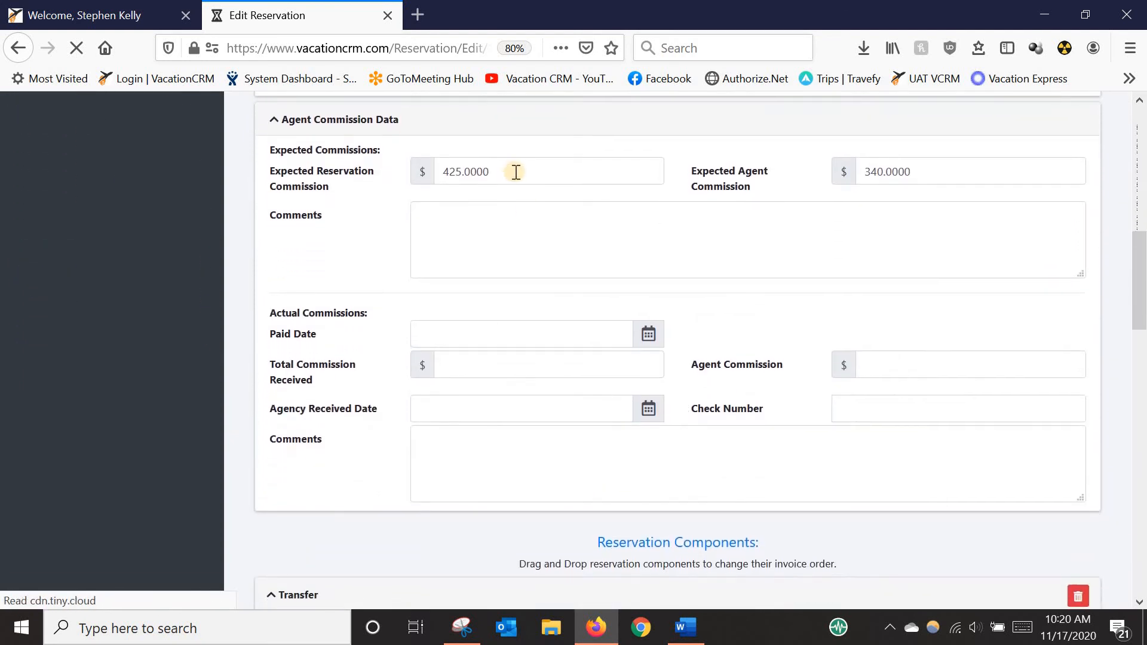
left_click_drag(515, 171, 299, 169)
key("BackSpace")
left_click_drag(902, 171, 848, 175)
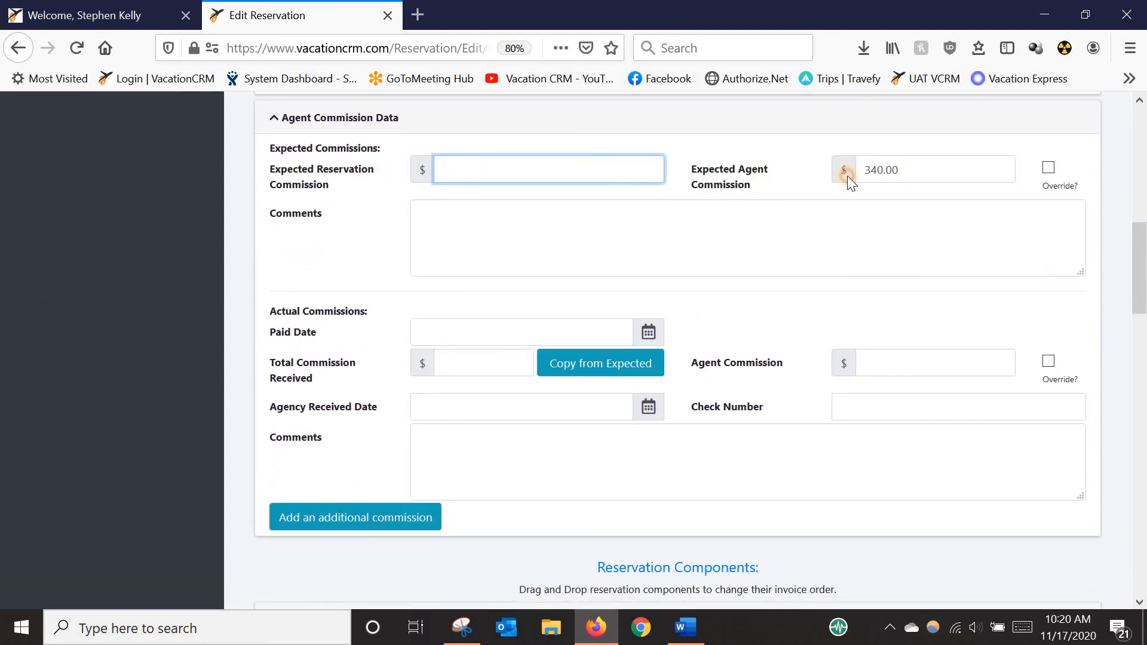
key("BackSpace")
left_click_drag(1133, 256, 1132, 104)
left_click(987, 184)
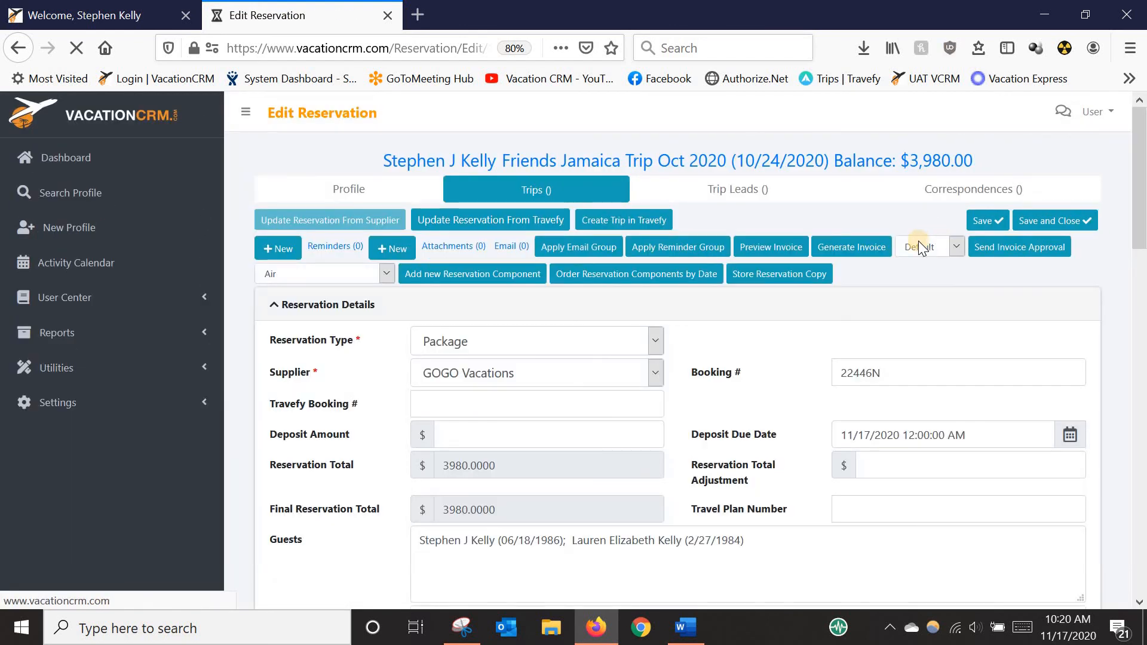
Set the commission of the Round Trip Private Nonstop Transfer component to 25.00.
scroll(1069, 295, "down", 5)
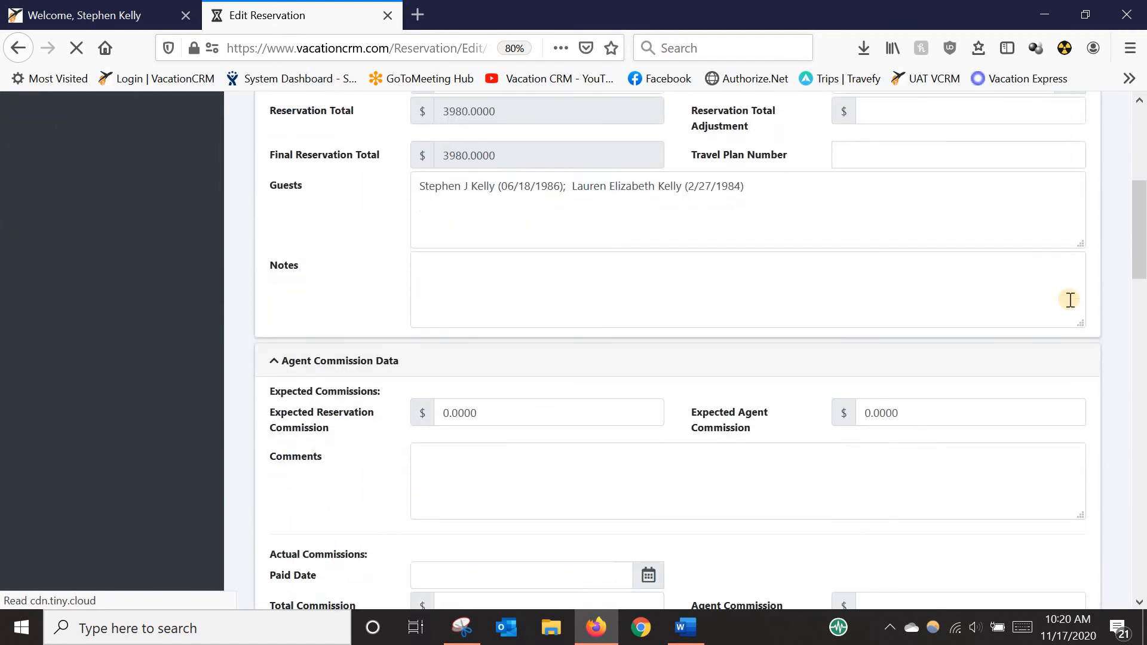
scroll(1070, 300, "down", 2)
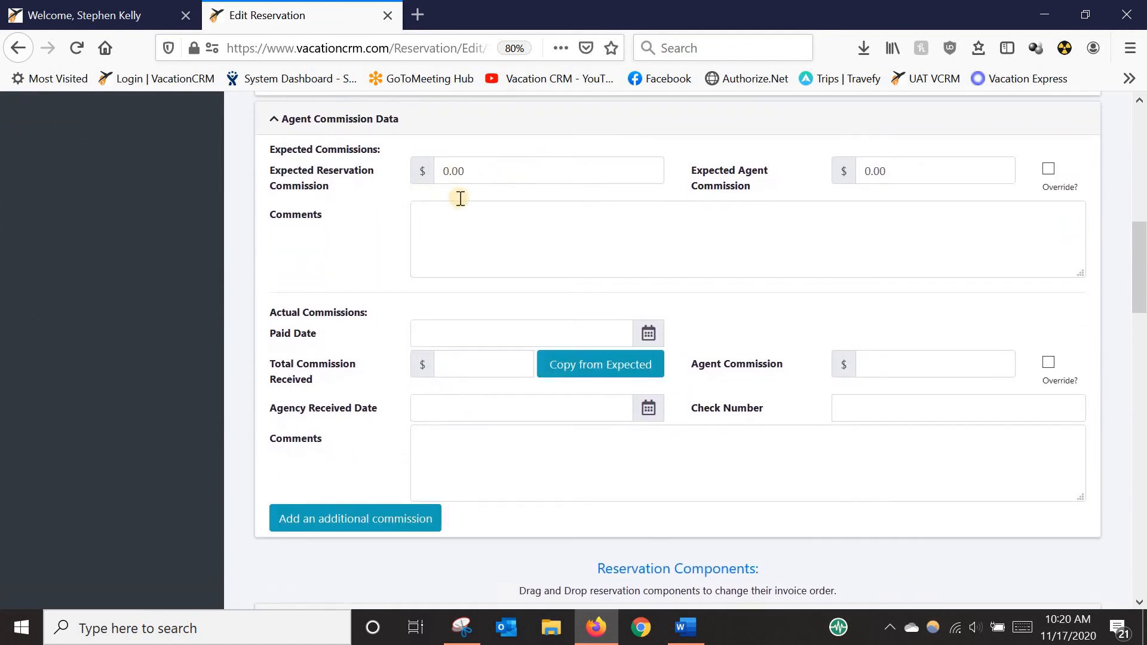
scroll(614, 257, "down", 5)
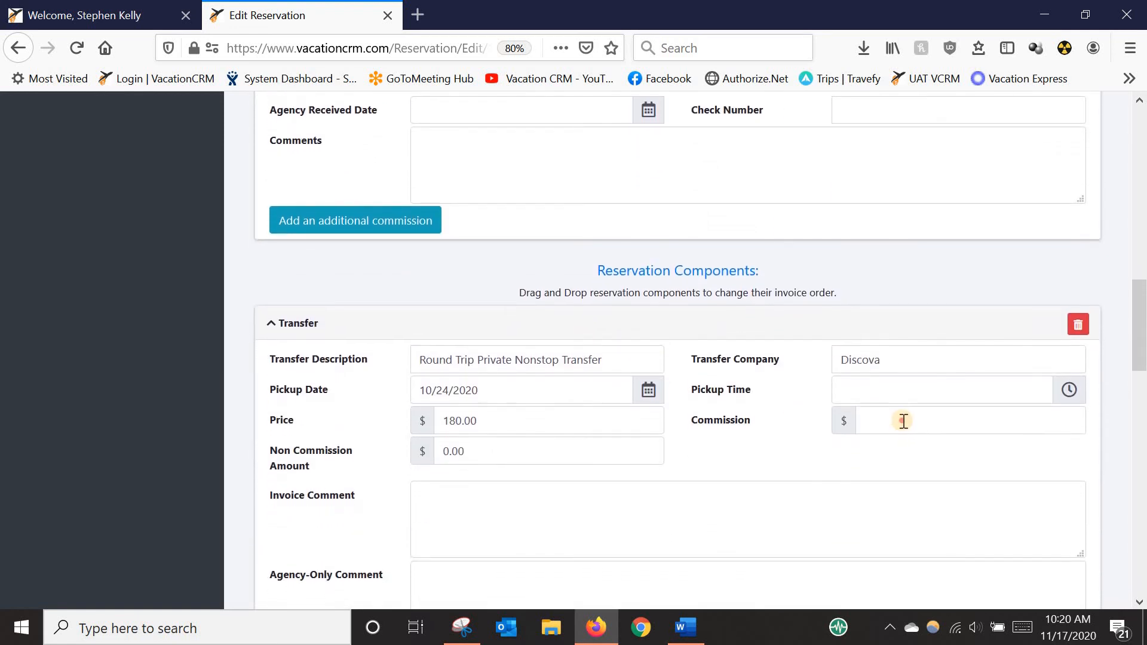
left_click(903, 421)
type("25.00")
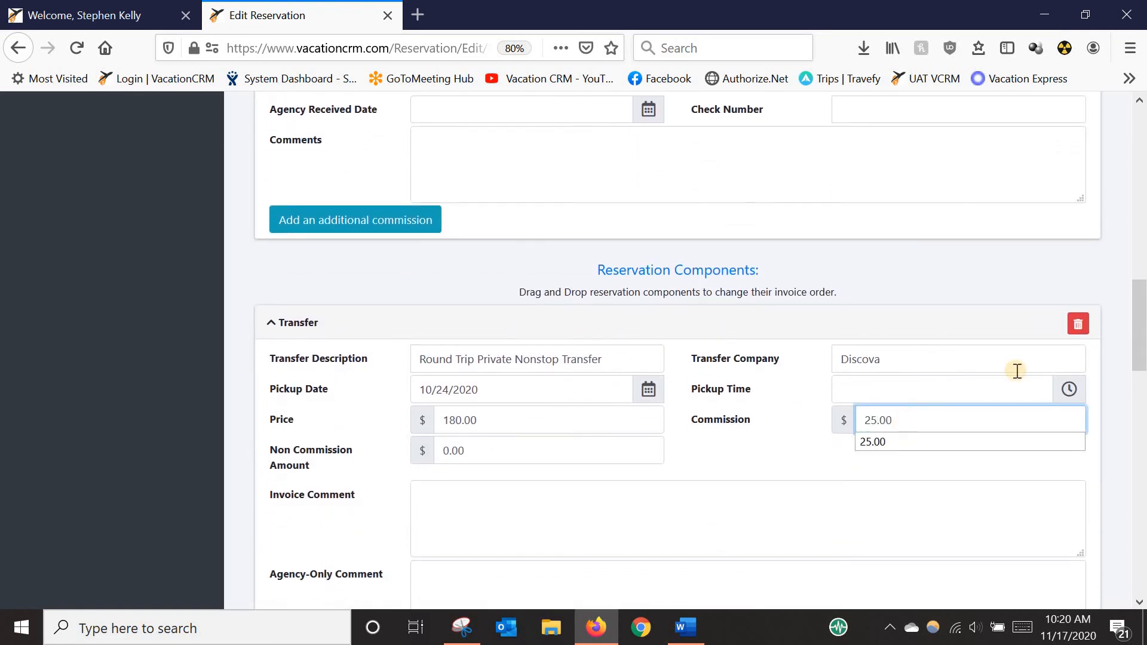
Set the commission of the Couples Swept Away hotel component to 400.00 and save the reservation.
left_click_drag(1139, 318, 1141, 416)
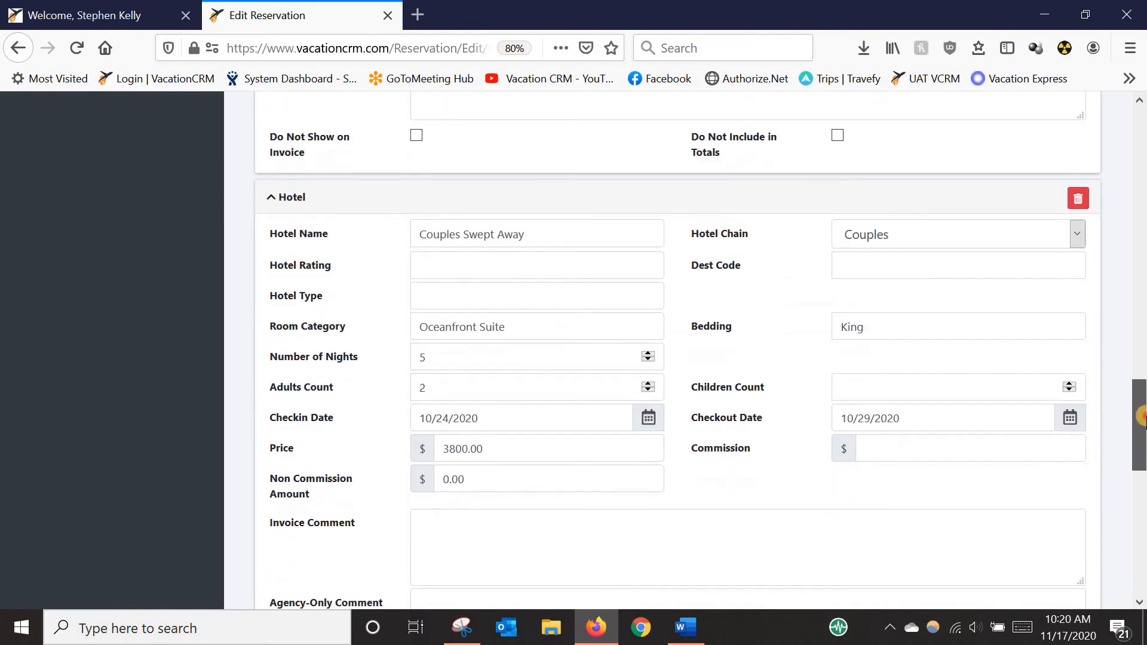
left_click(907, 449)
type("400.00")
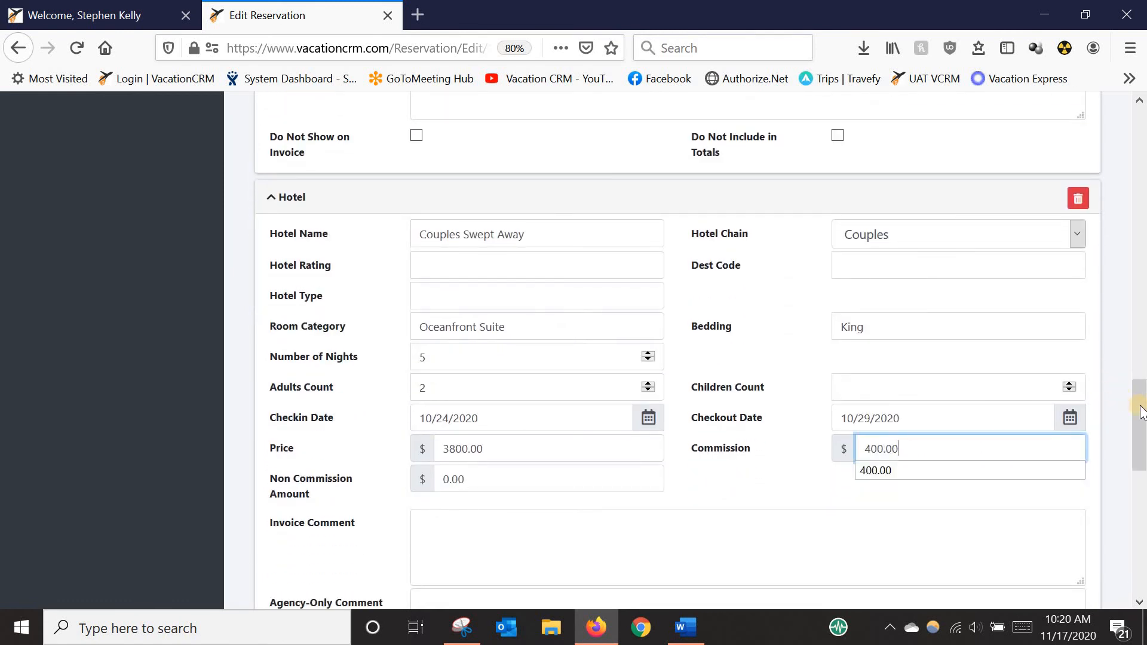
left_click_drag(1142, 412, 1143, 164)
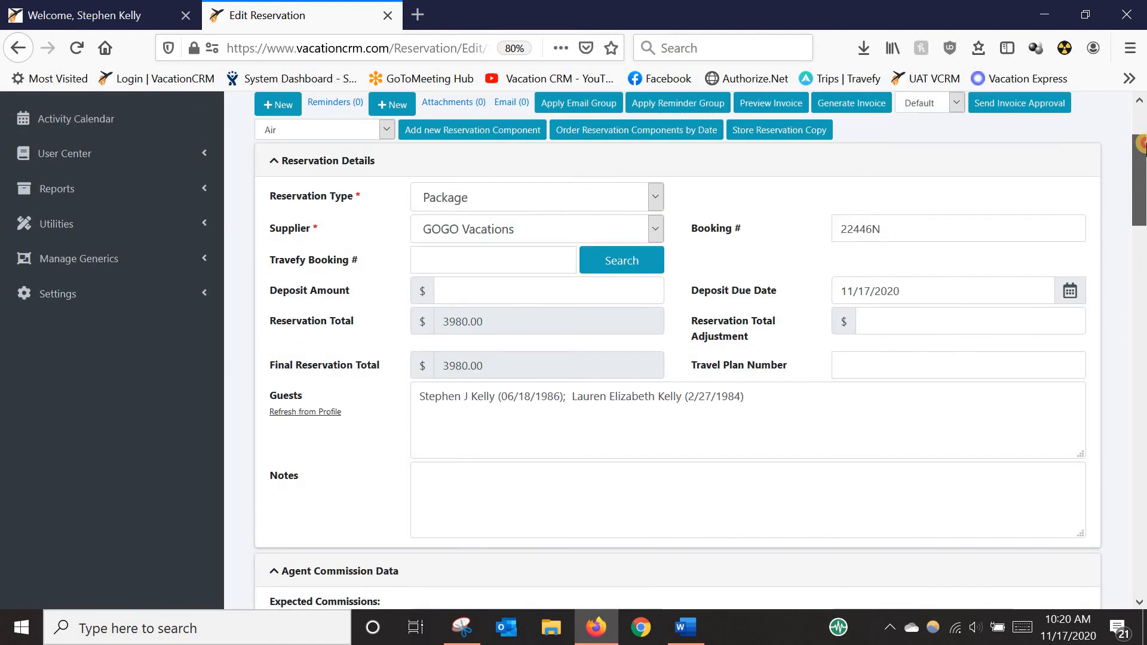
left_click(986, 170)
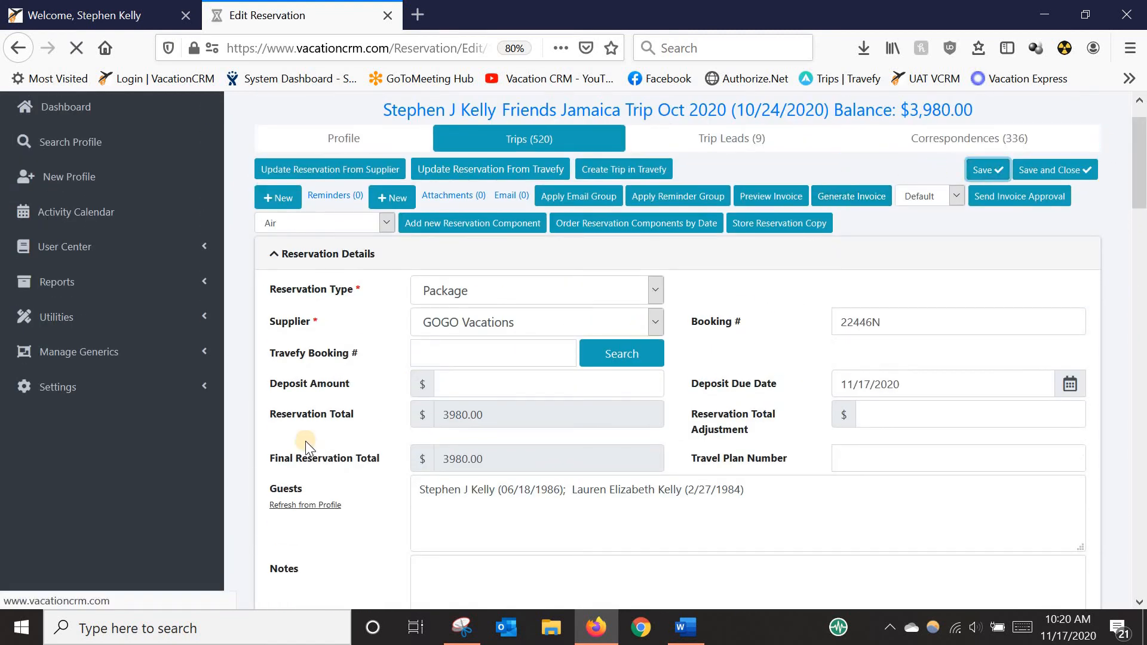
Try to empty the expected reservation and agent commissions while the components keep their commissions, and save the reservation.
scroll(314, 435, "down", 4)
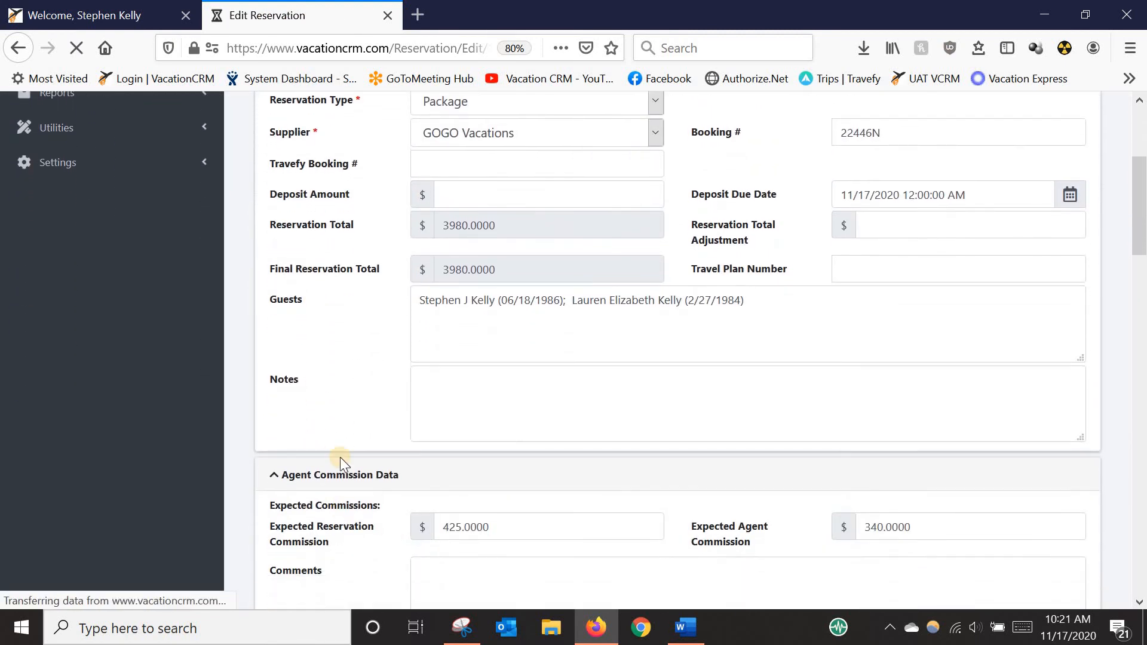
scroll(430, 440, "down", 2)
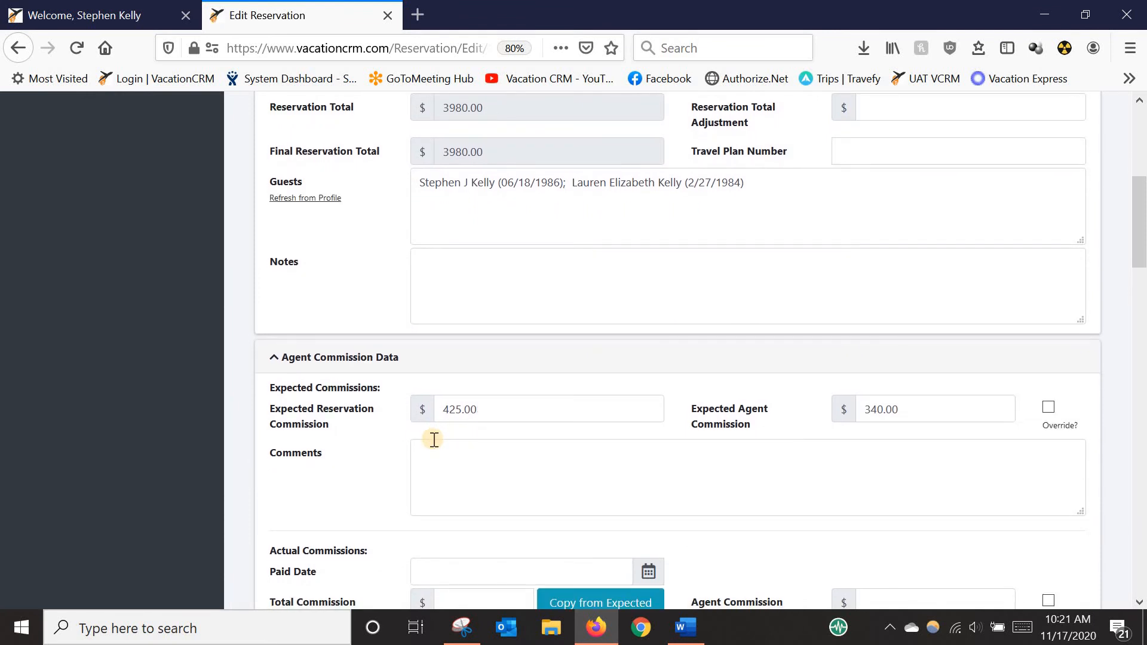
left_click(504, 412)
key("ctrl+a")
key("BackSpace")
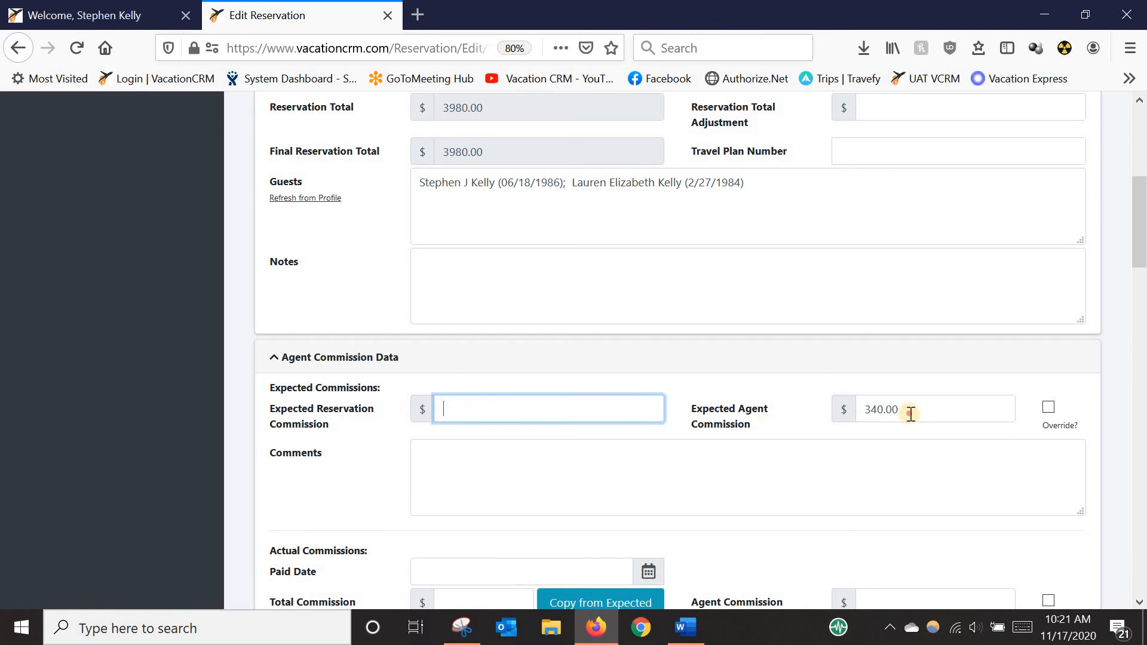
key("Tab")
key("BackSpace")
left_click_drag(1142, 222, 1142, 165)
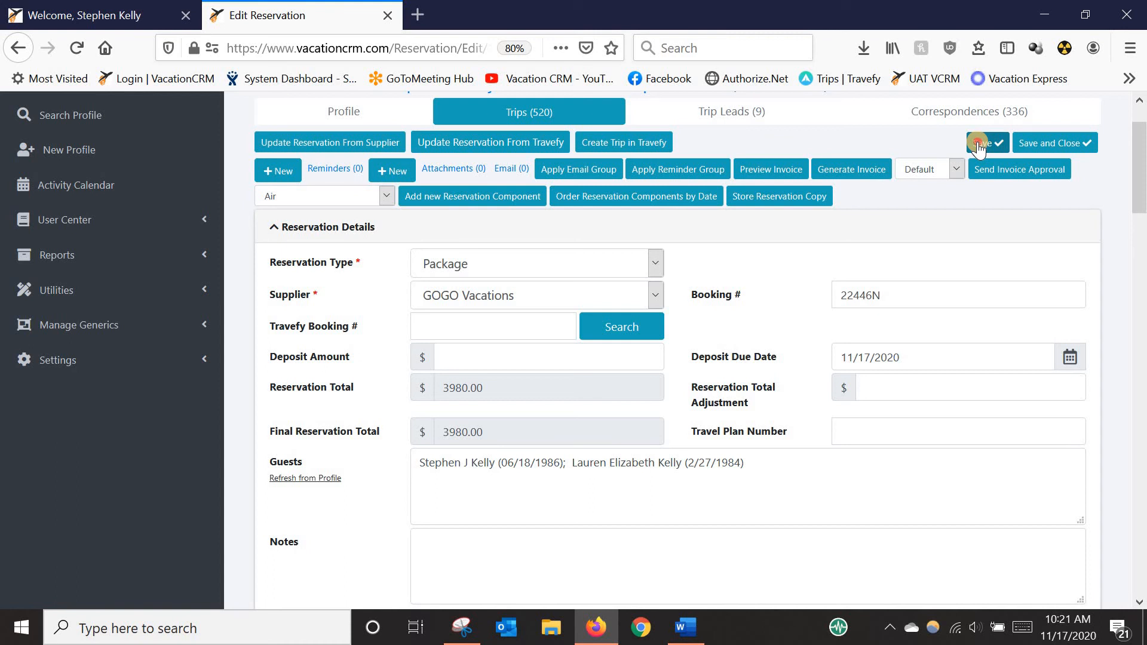
left_click(978, 147)
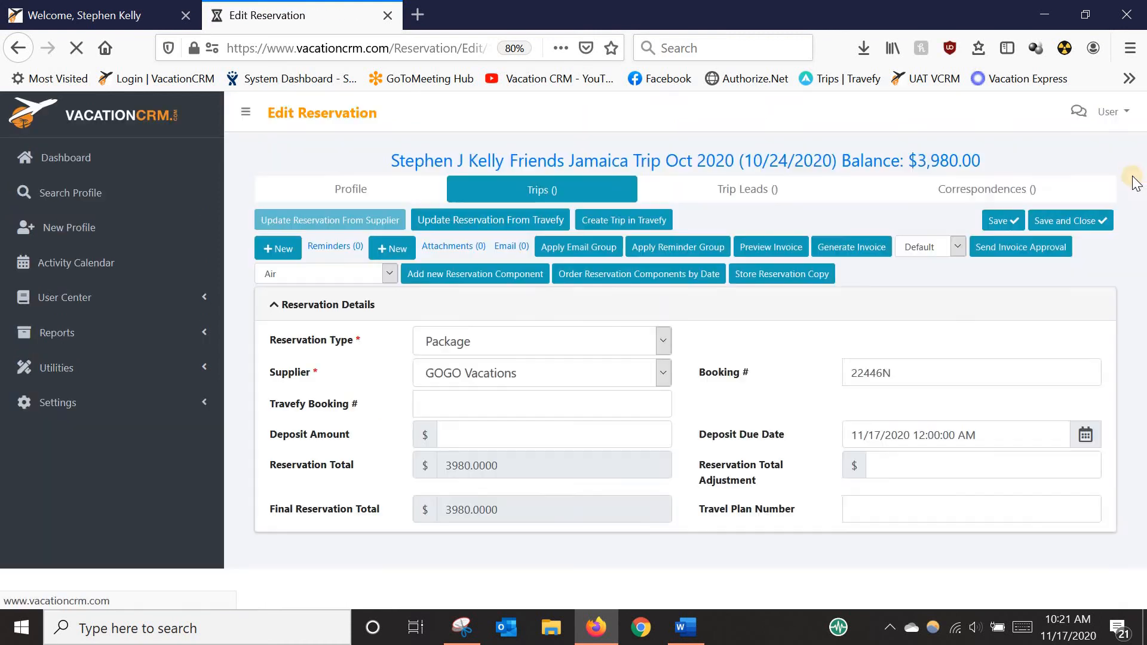
Clear the commission amount from the Transfer reservation component.
left_click_drag(1141, 192, 1142, 276)
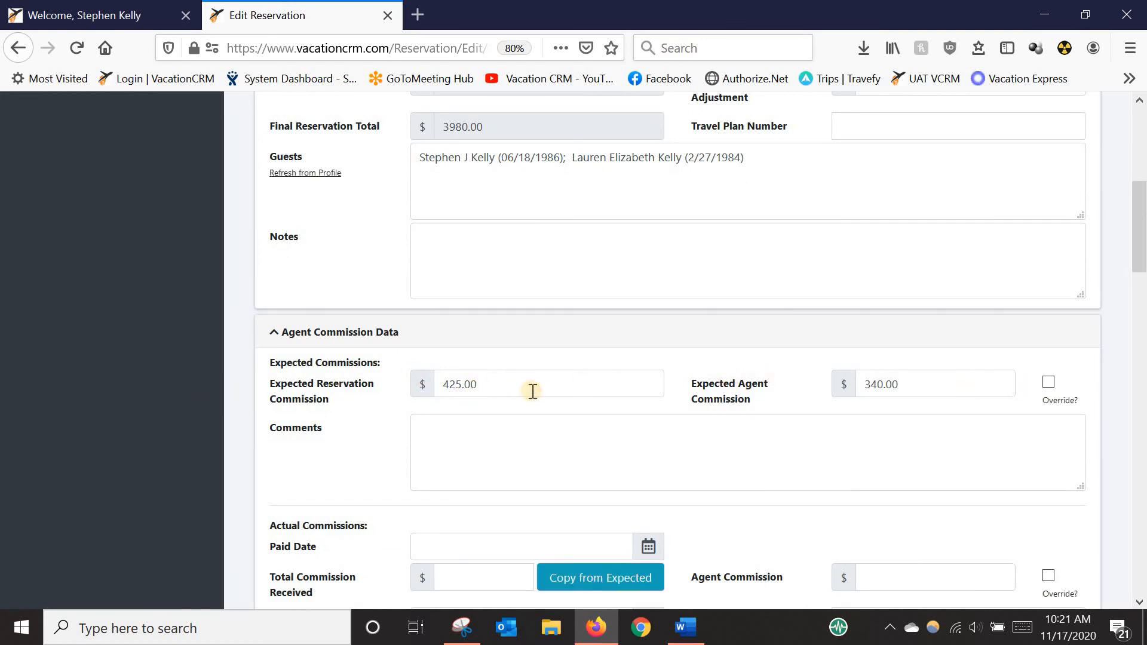
left_click_drag(1141, 248, 1141, 365)
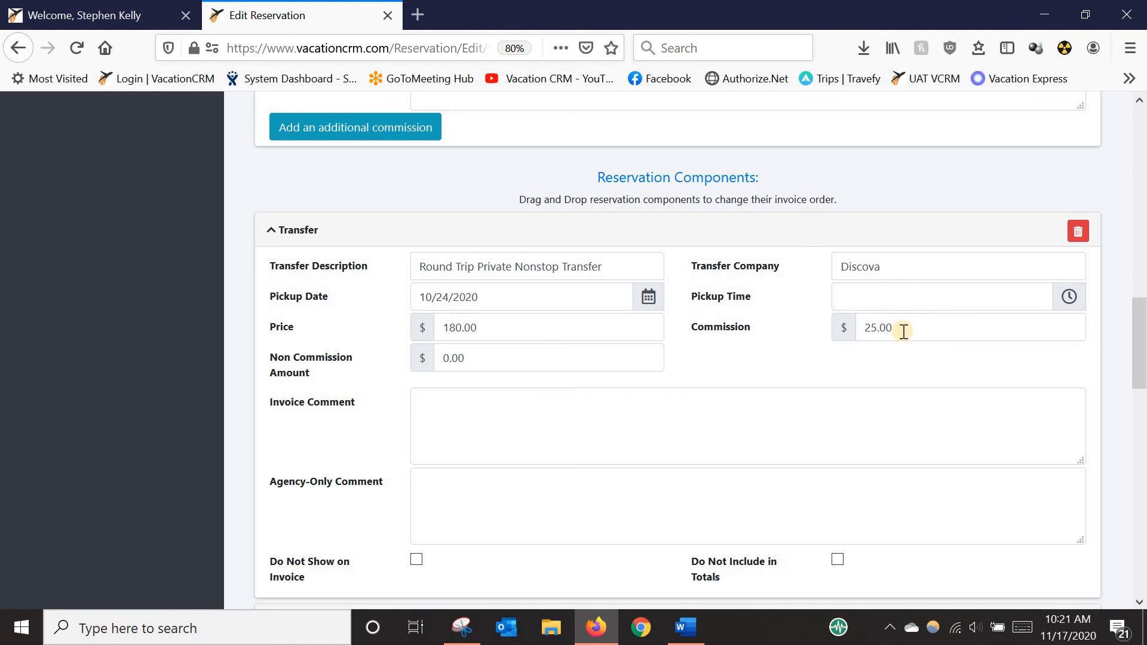
left_click_drag(901, 328, 826, 322)
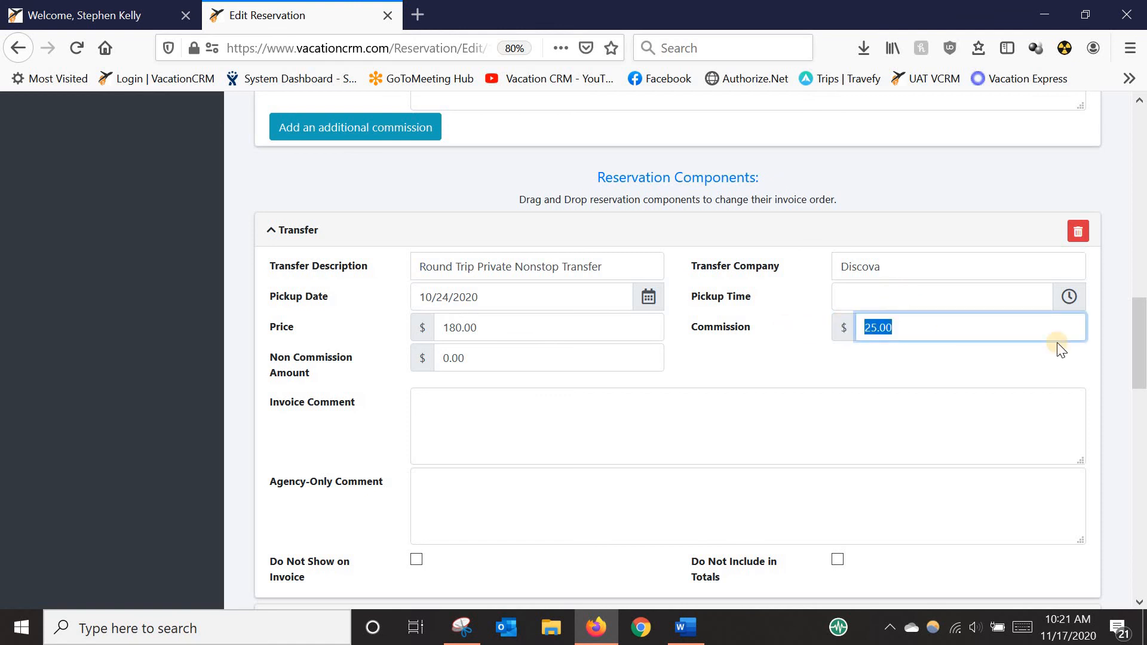
key("BackSpace")
Clear the expected reservation commission and expected agent commission, and save the reservation.
left_click_drag(1139, 343, 1141, 231)
left_click(792, 441)
left_click(402, 238)
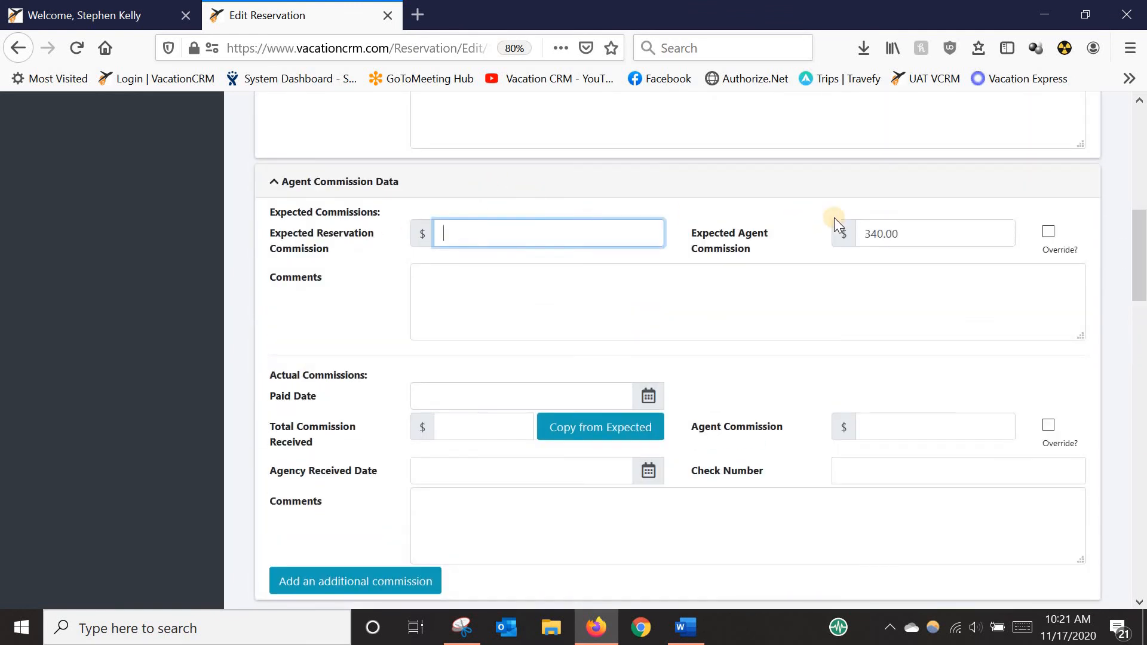
triple_click(949, 232)
key("BackSpace")
scroll(968, 209, "up", 6)
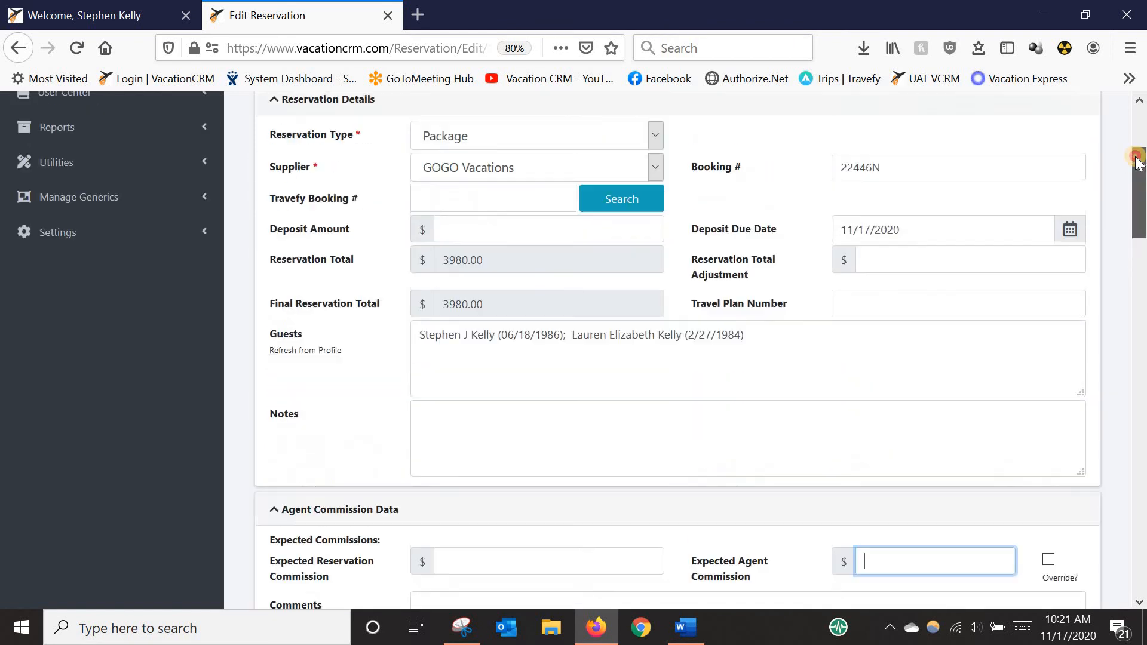
left_click(986, 136)
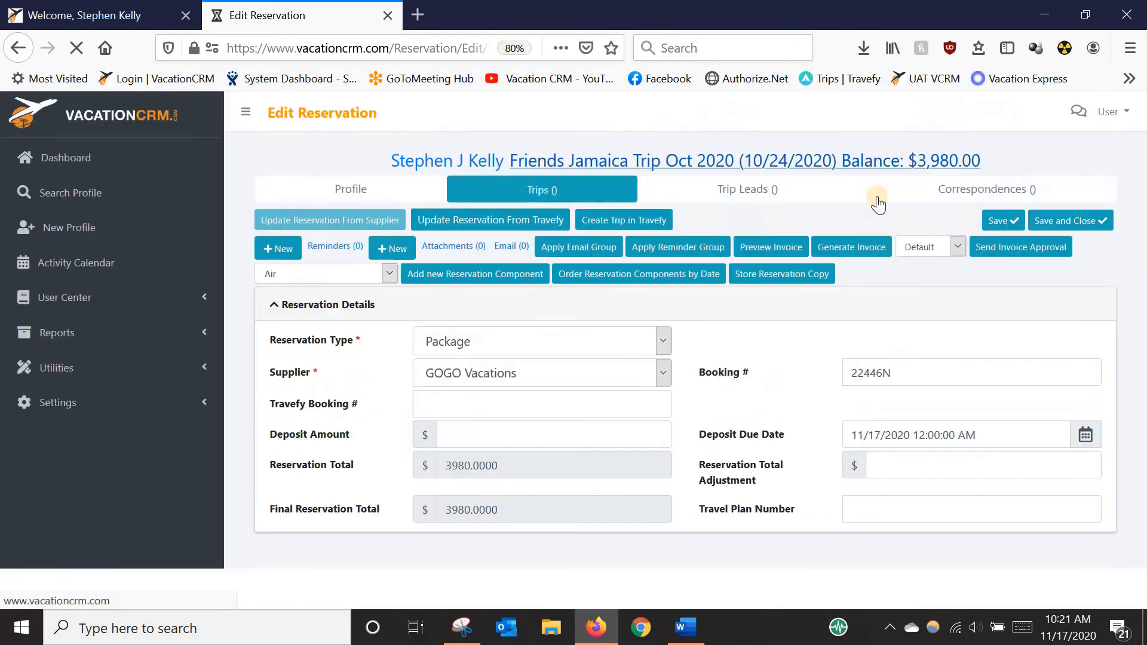
scroll(758, 387, "down", 8)
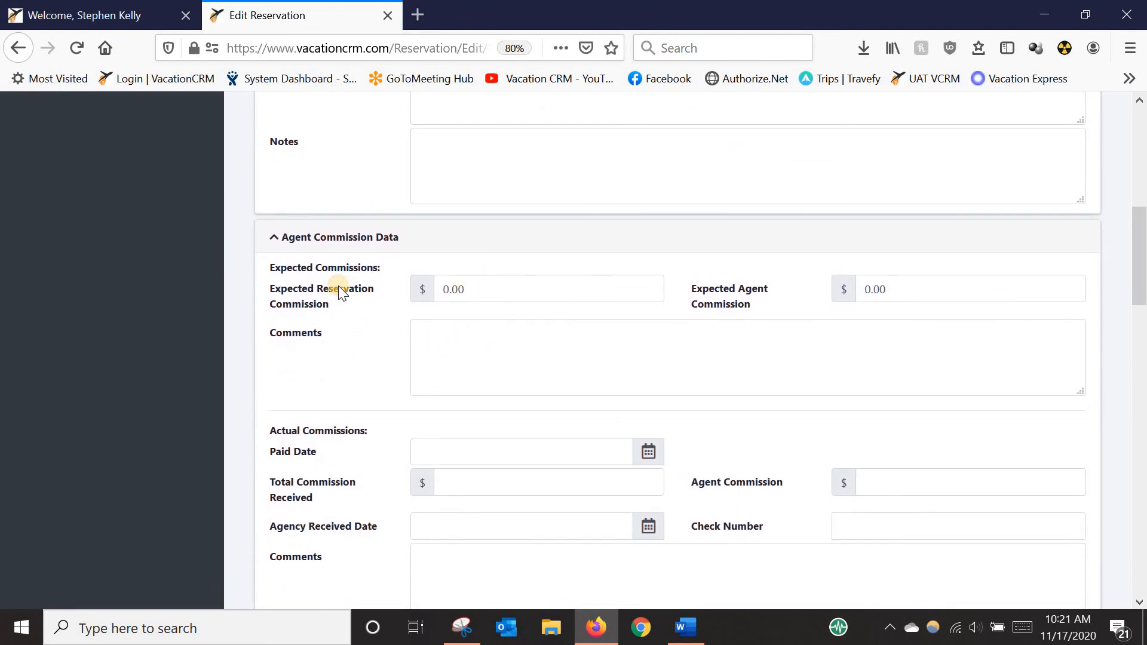
left_click(508, 301)
type("425.00")
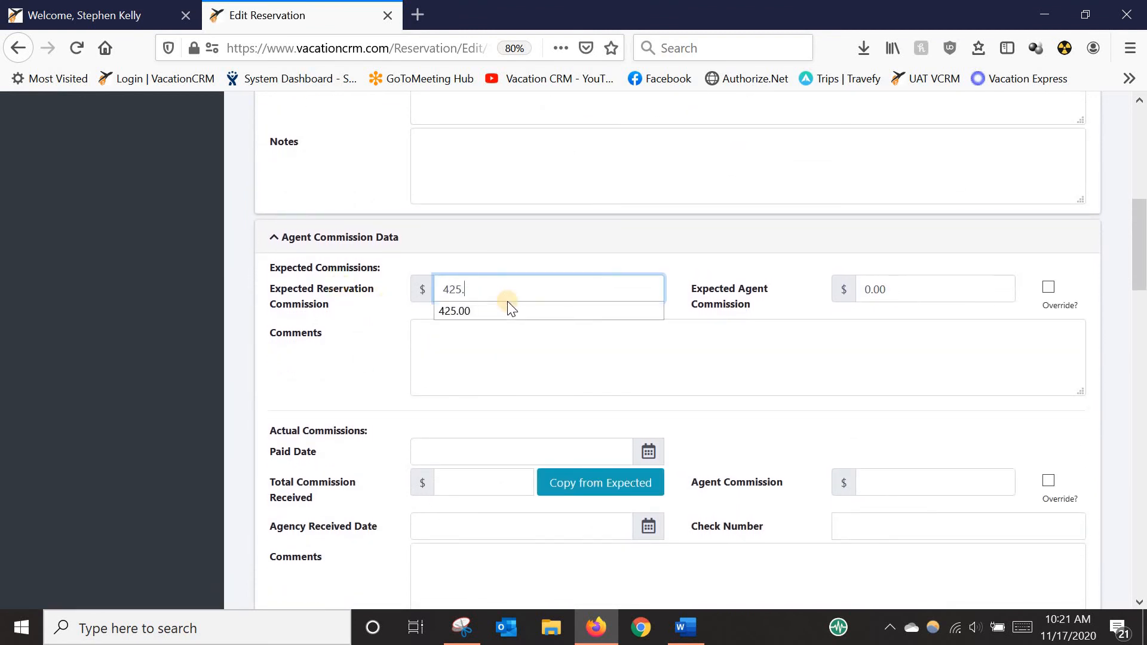
triple_click(466, 299)
key("BackSpace")
Add an additional commission to the reservation and set the original expected reservation commission to 225.00.
scroll(336, 310, "down", 4)
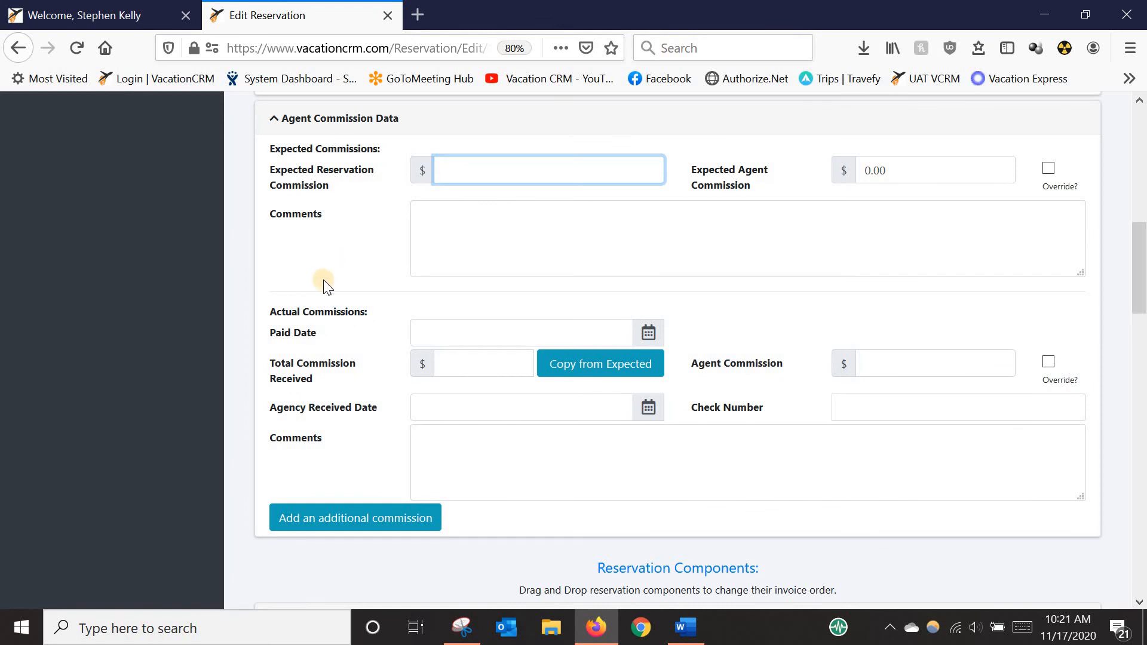
left_click(343, 517)
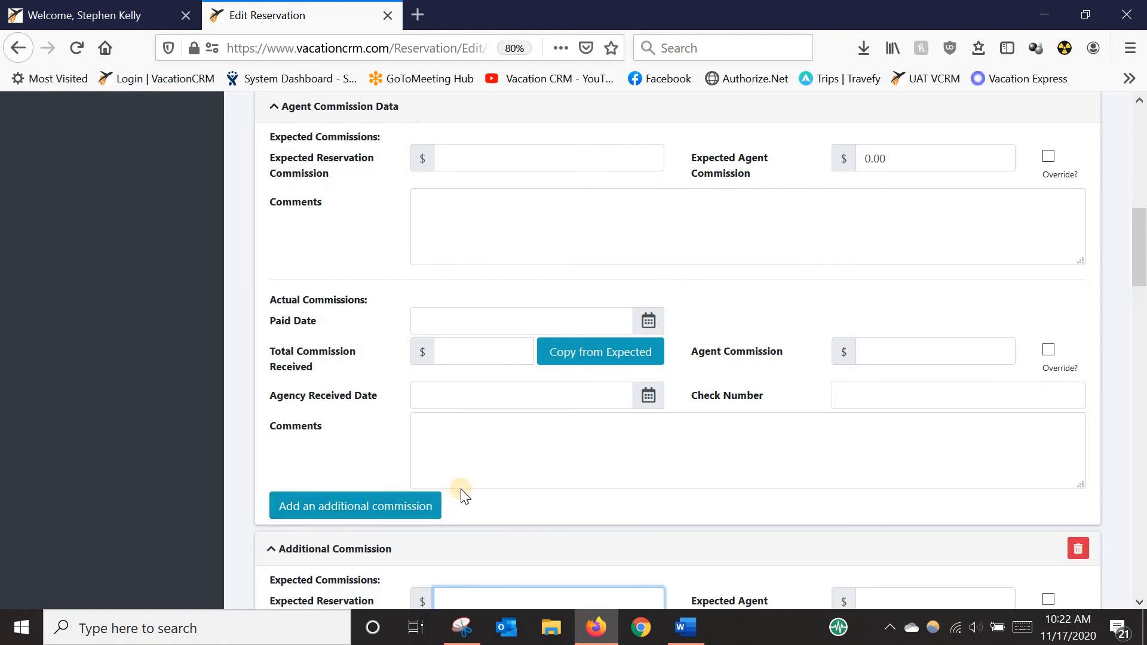
scroll(469, 179, "down", 2)
scroll(468, 239, "up", 1)
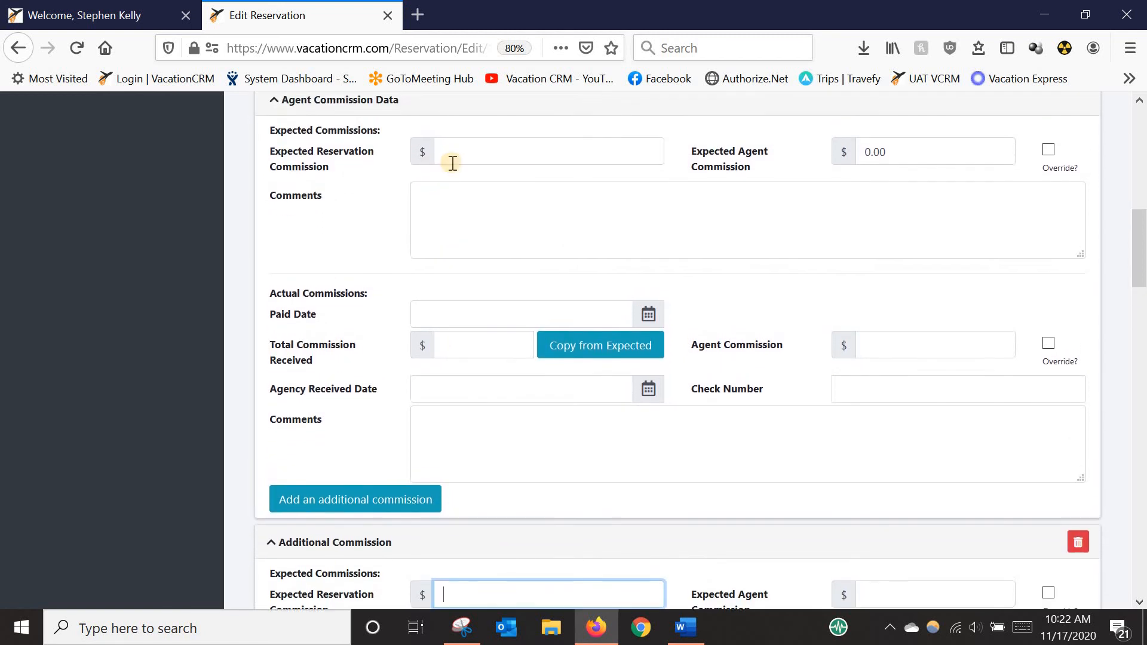
left_click(454, 160)
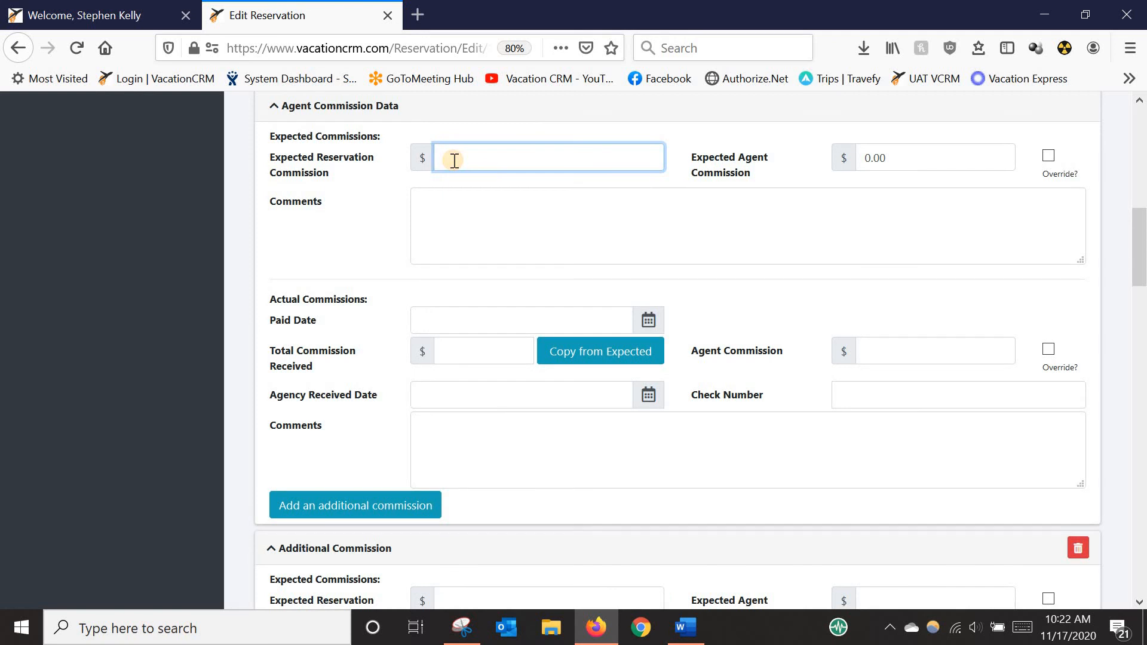
type("225.00")
Set the expected reservation commission of the additional commission to 200.00.
scroll(478, 472, "down", 2)
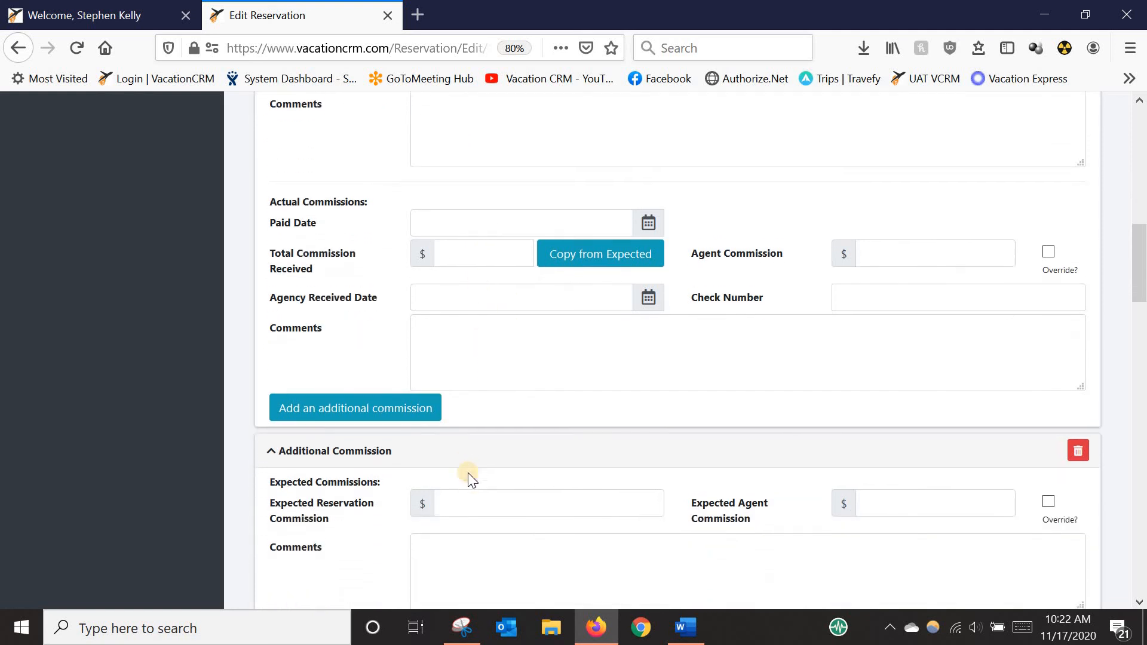
left_click(467, 480)
type("200")
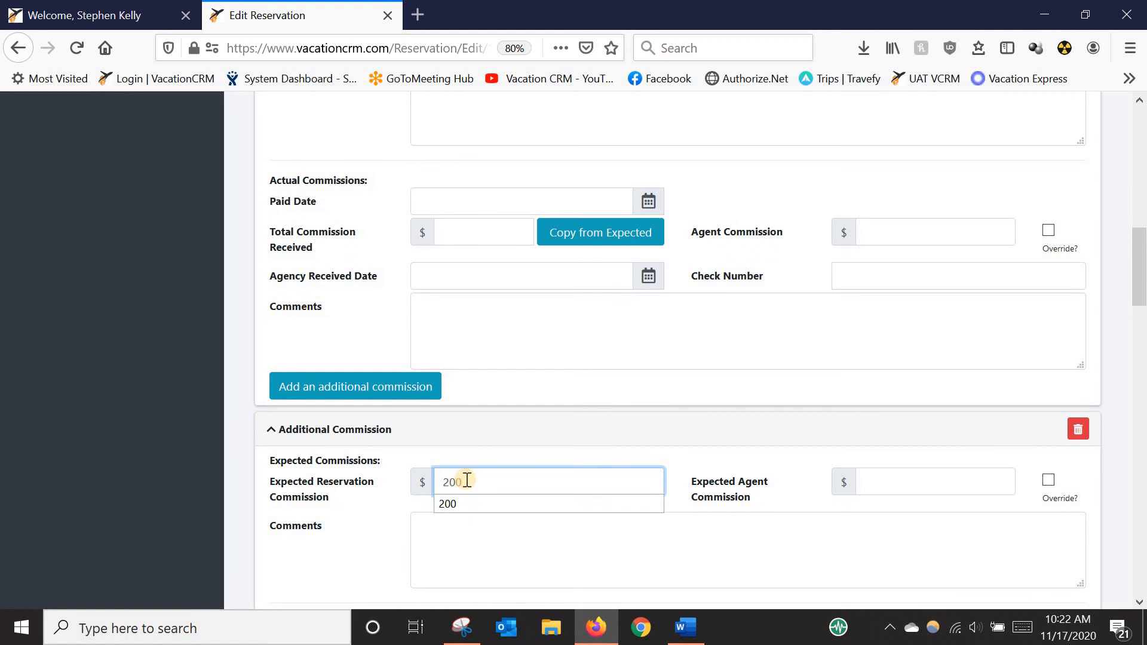
type(".00")
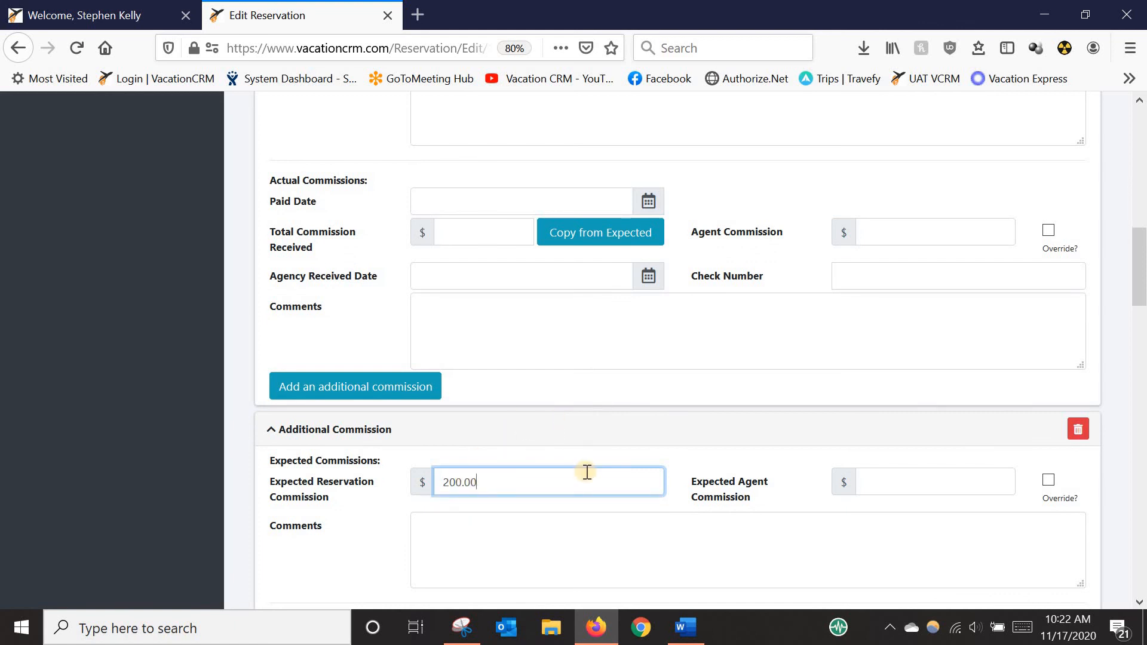
Enter a comment under the original expected commission noting that it is split with the other agent.
scroll(567, 457, "up", 1)
scroll(567, 457, "up", 2)
left_click(615, 254)
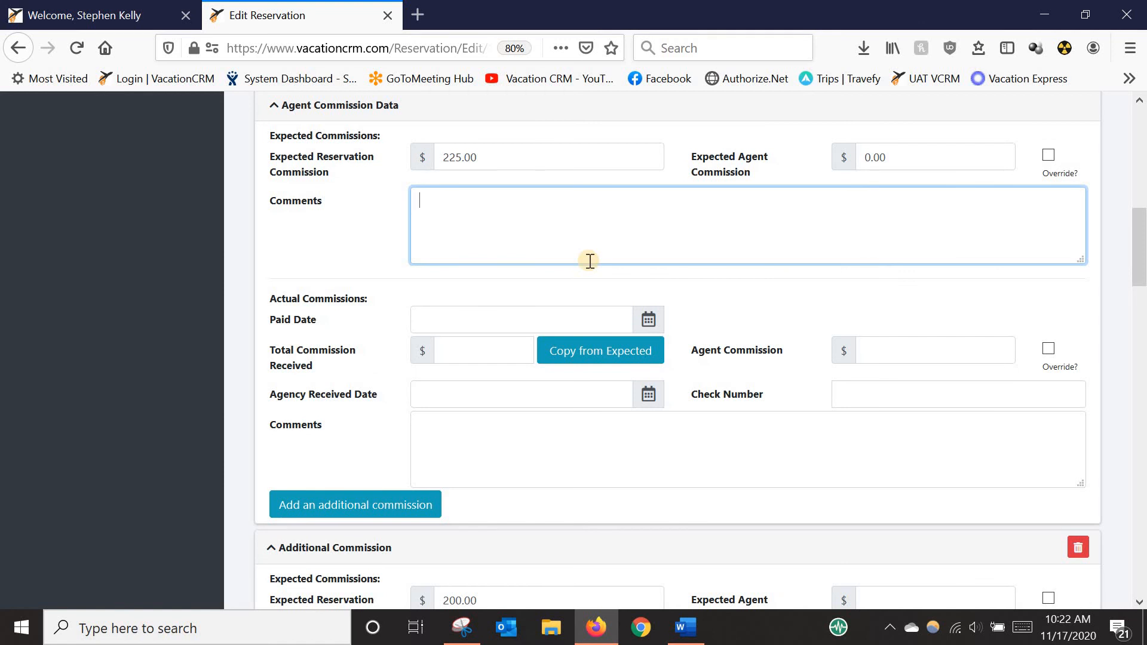
type("lit with Alisha")
Assign the additional commission to the agent named in the split comment and save the reservation.
scroll(773, 403, "down", 5)
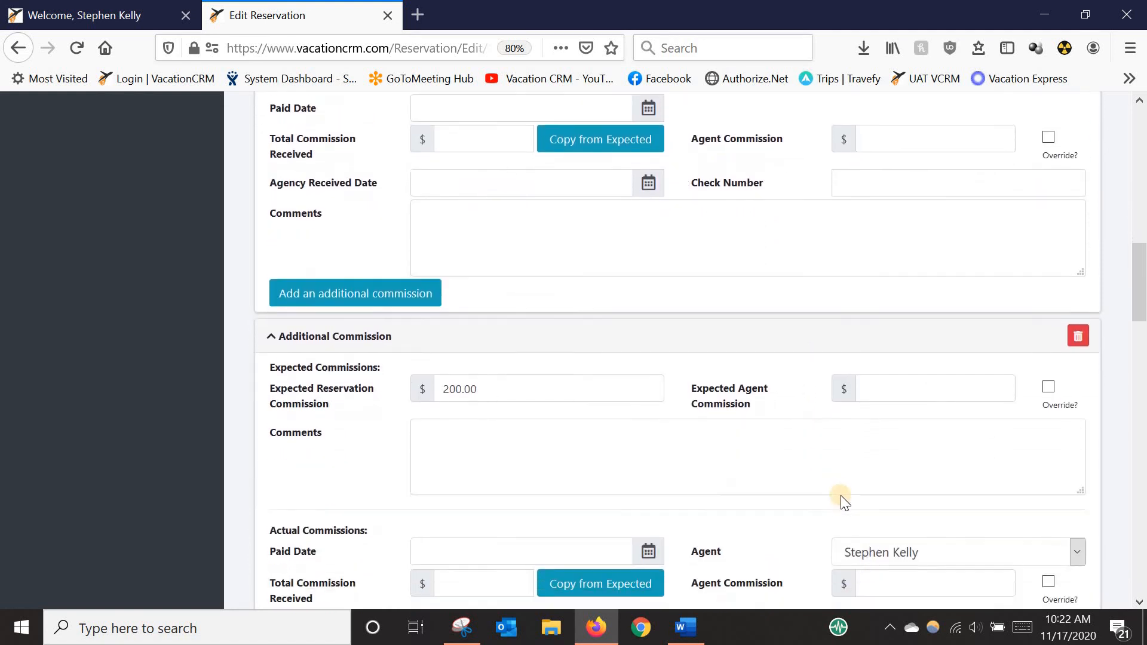
left_click(905, 410)
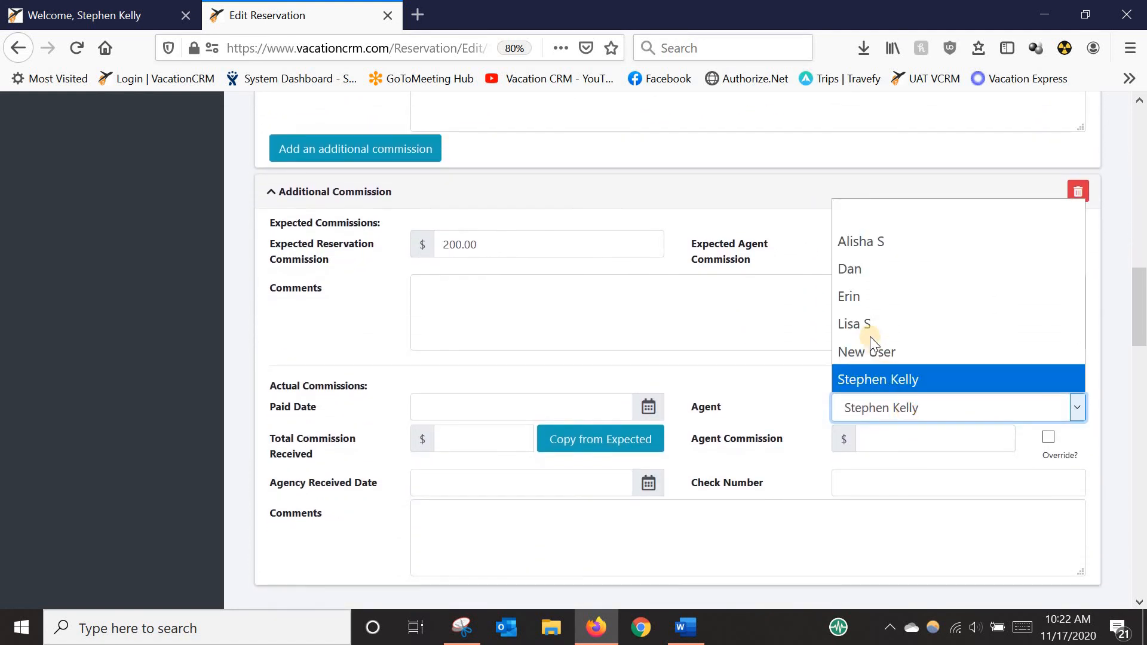
left_click(869, 249)
scroll(985, 210, "up", 10)
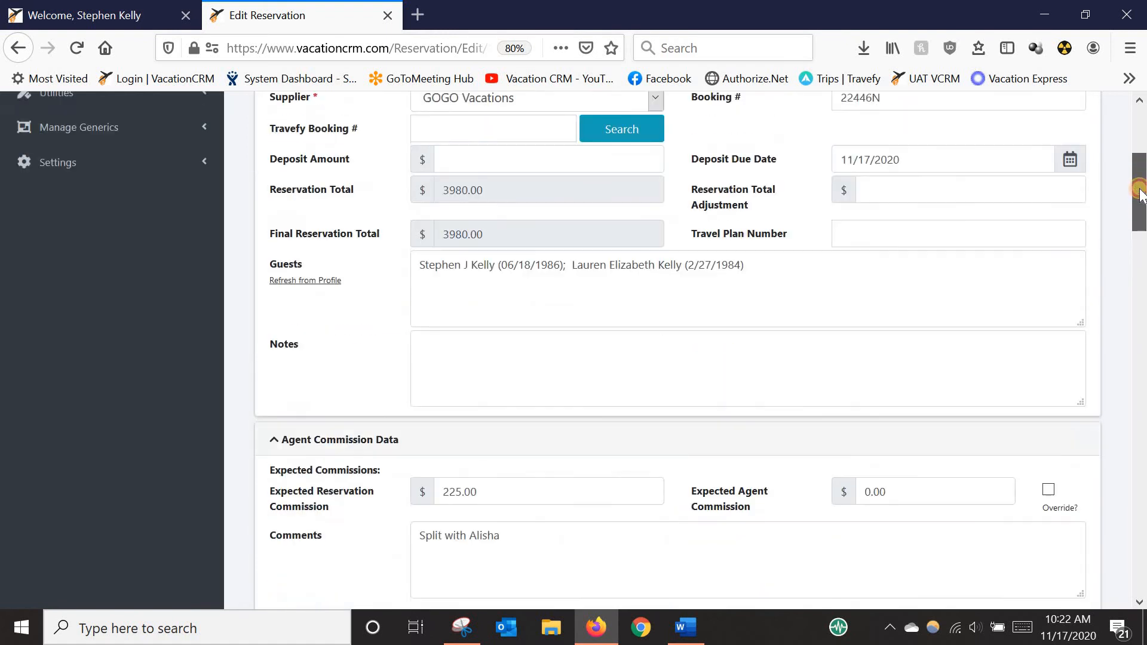
left_click(1025, 188)
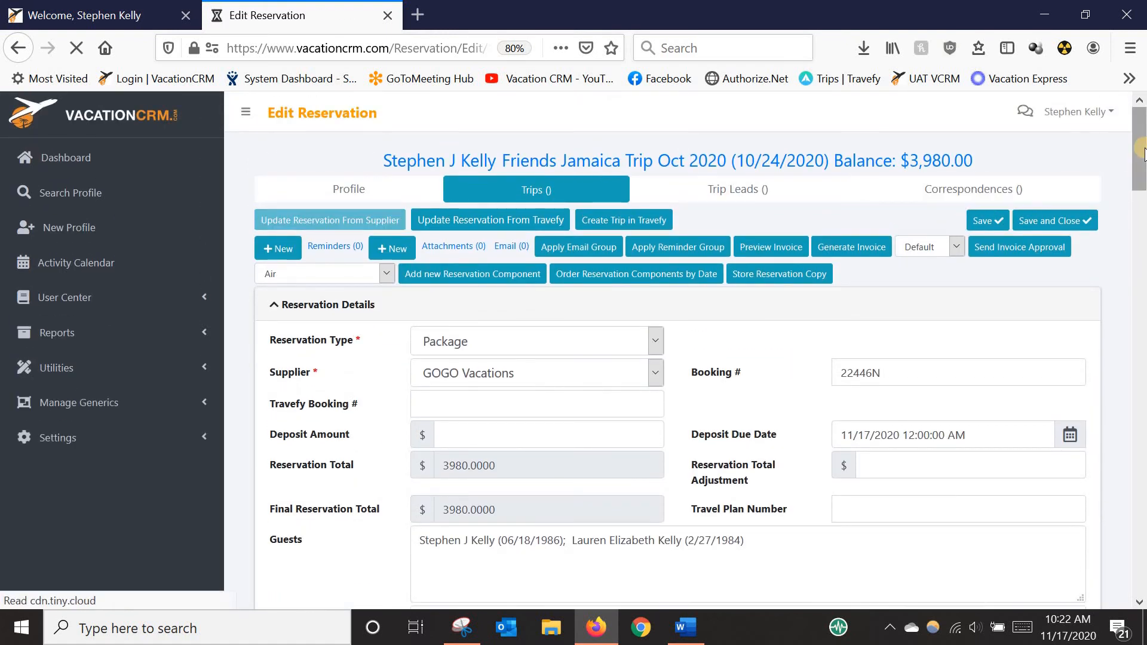
Examine the reservation total and the expected agent commissions of both the original and the additional commission.
left_click_drag(1142, 159, 1143, 242)
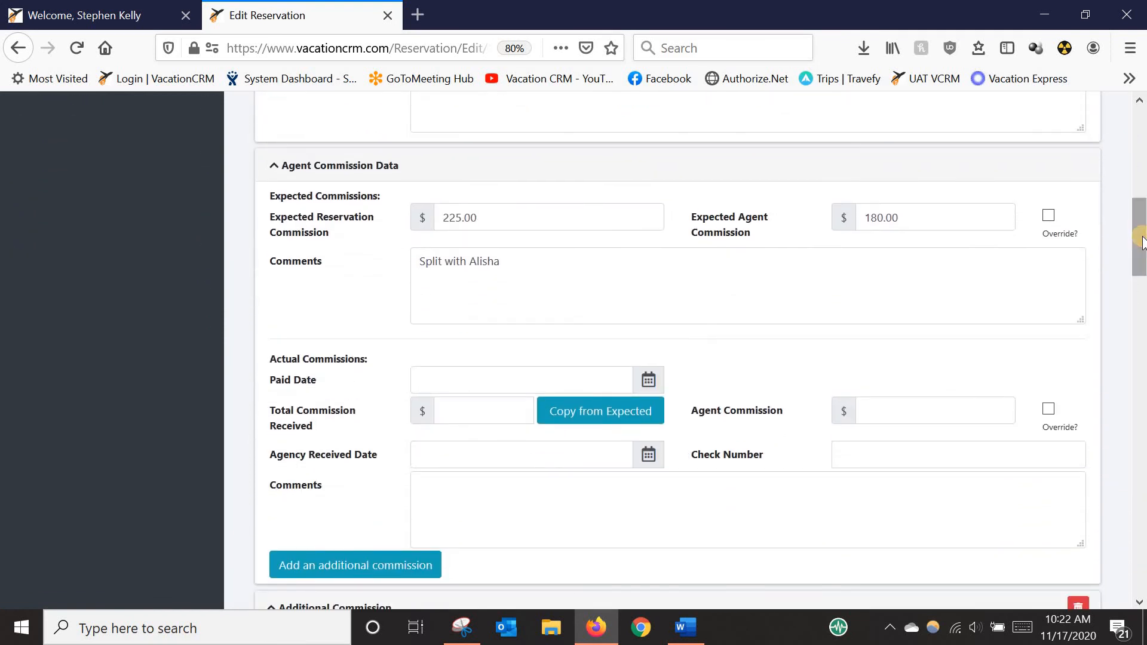
scroll(815, 341, "up", 3)
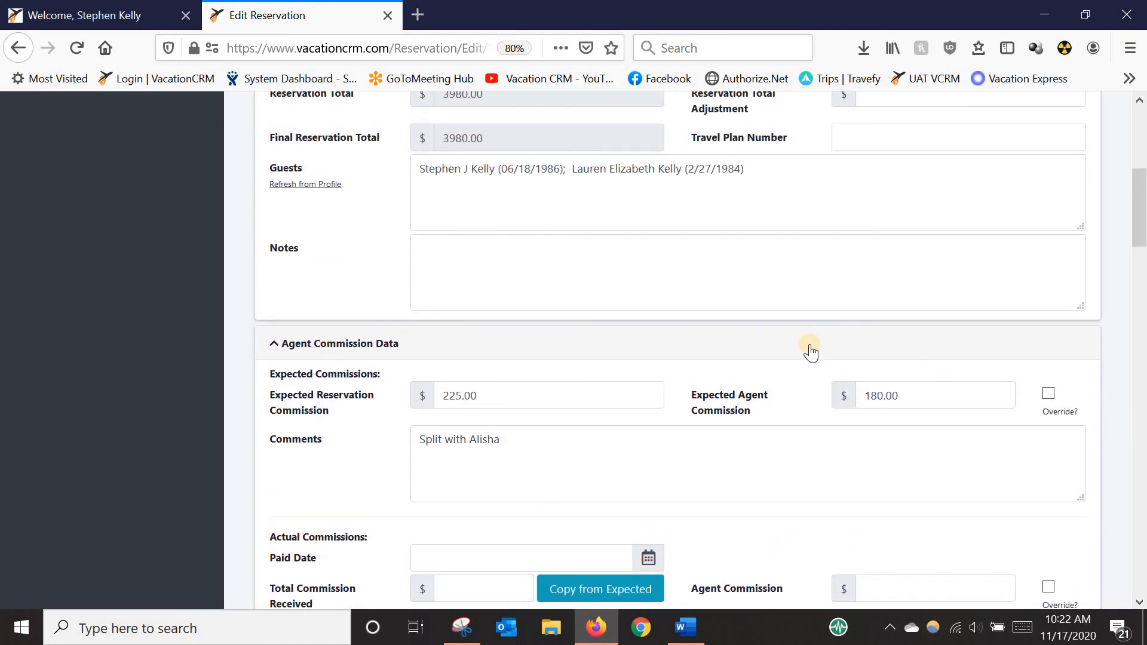
scroll(809, 349, "up", 2)
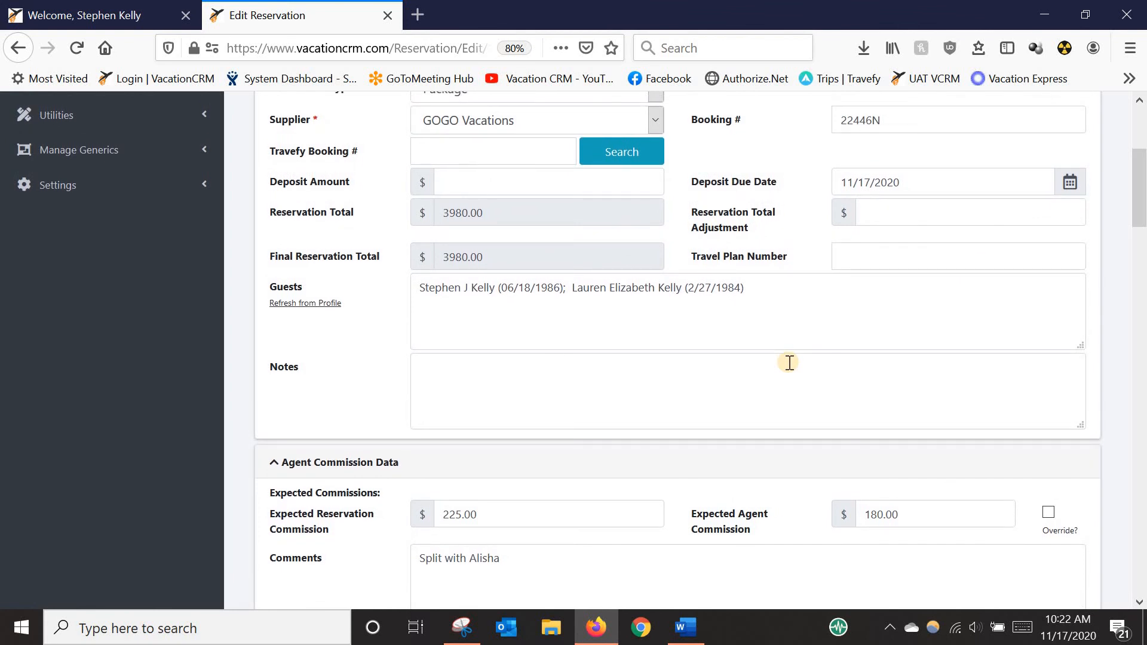
scroll(445, 334, "up", 2)
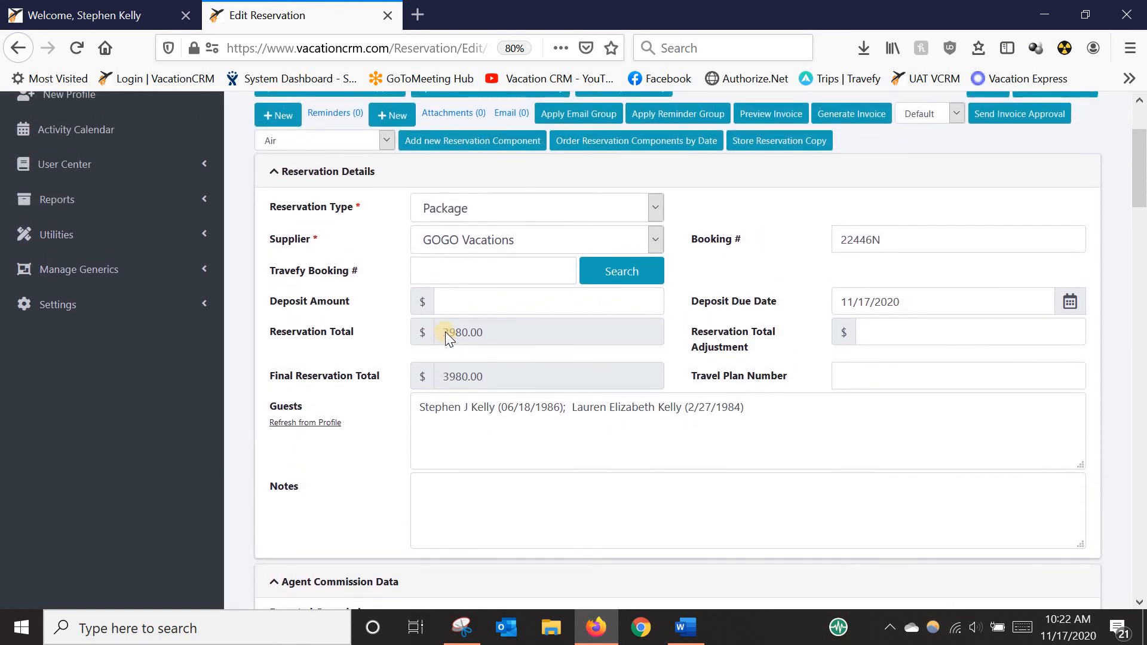
scroll(354, 263, "down", 2)
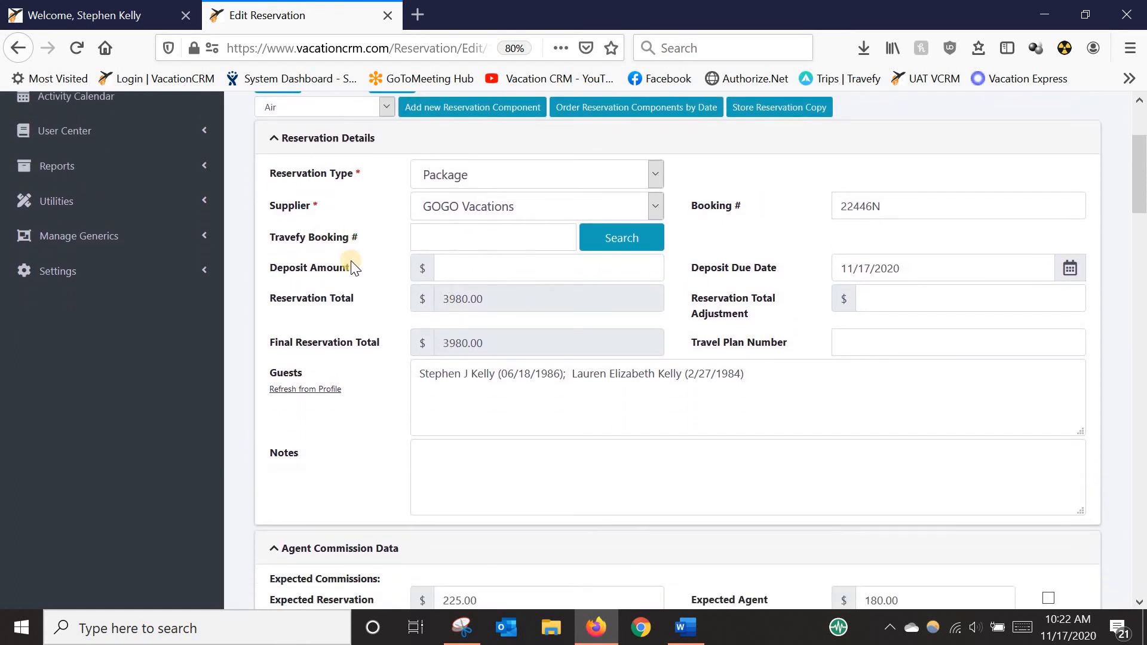
scroll(358, 263, "down", 6)
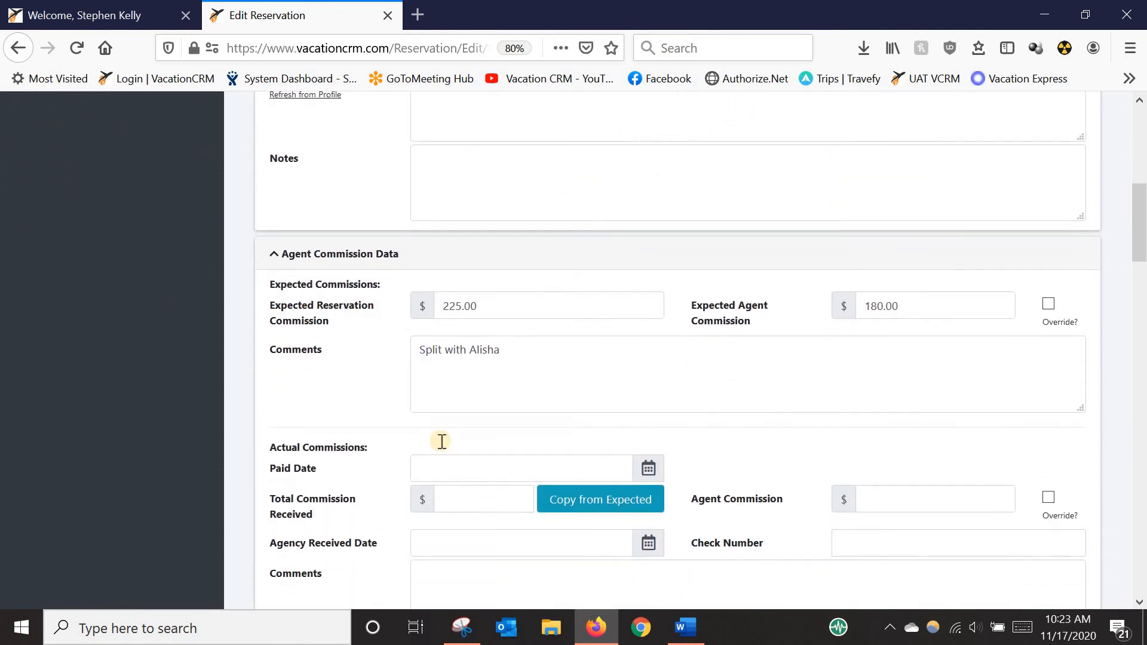
scroll(473, 282, "up", 1)
scroll(552, 316, "down", 3)
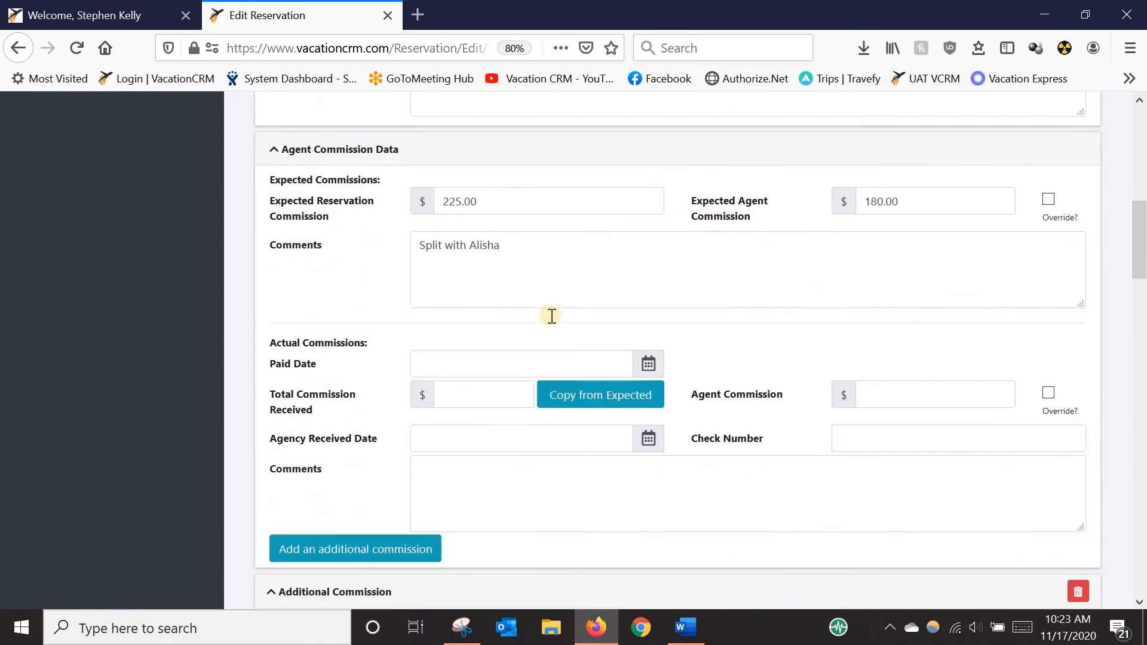
scroll(418, 418, "down", 3)
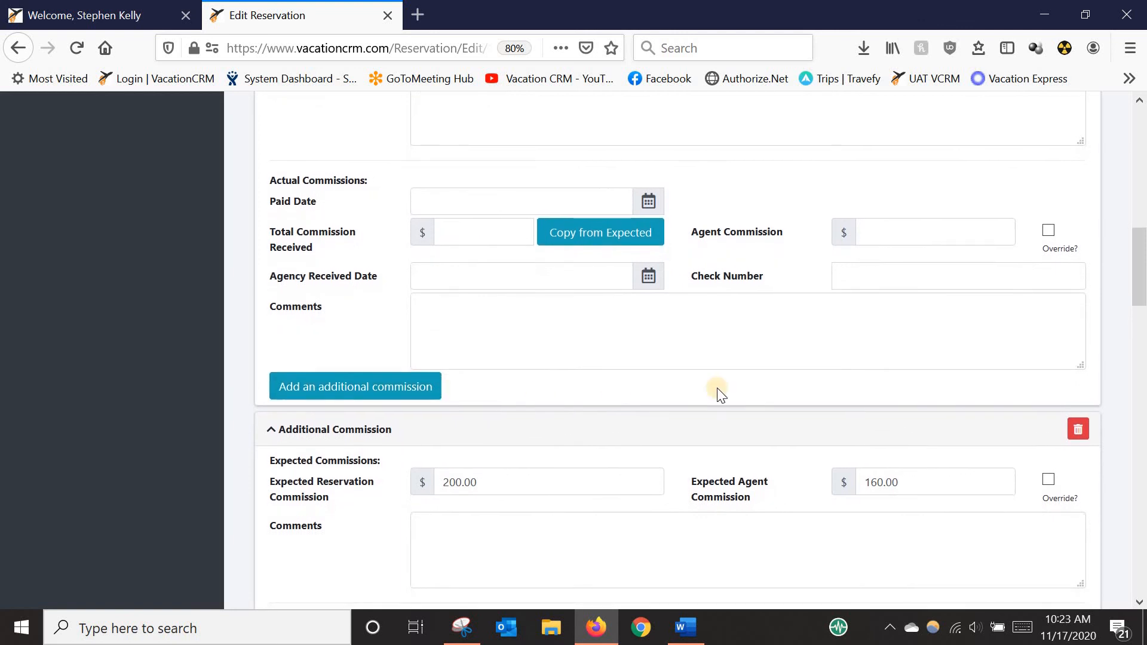
scroll(721, 395, "down", 3)
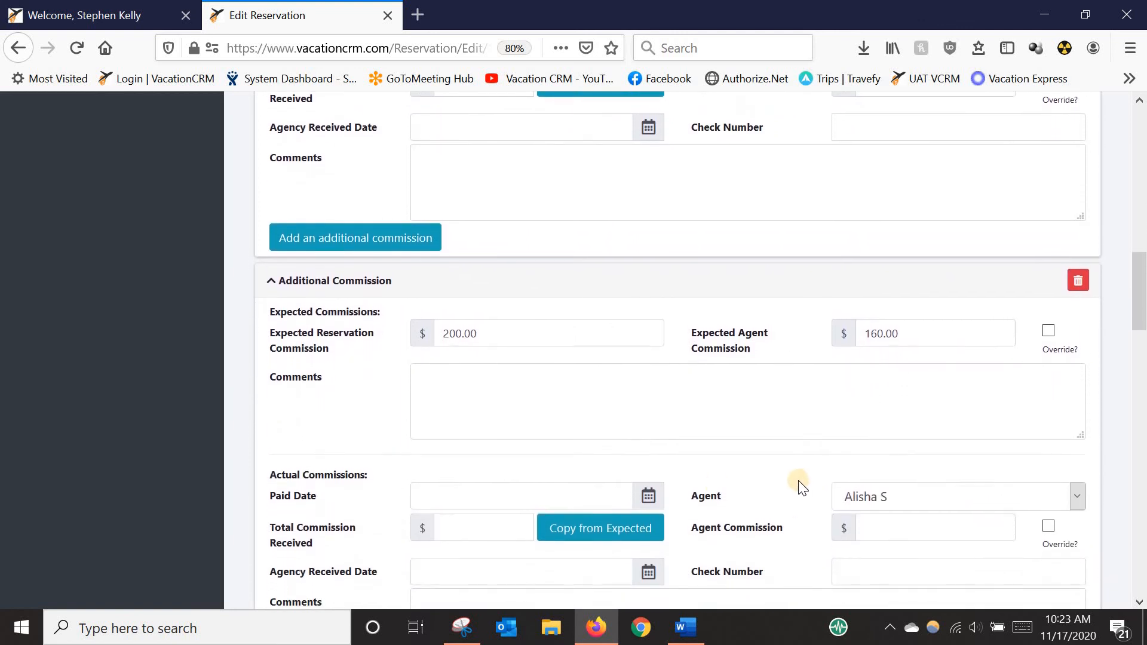
scroll(679, 325, "down", 1)
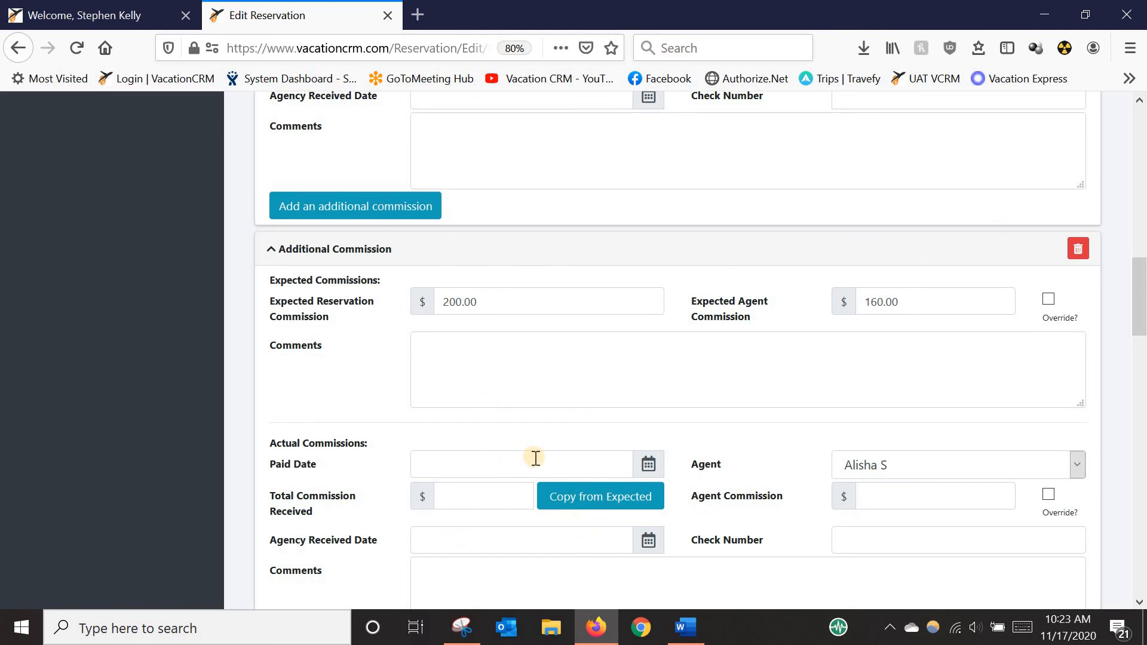
scroll(419, 454, "down", 2)
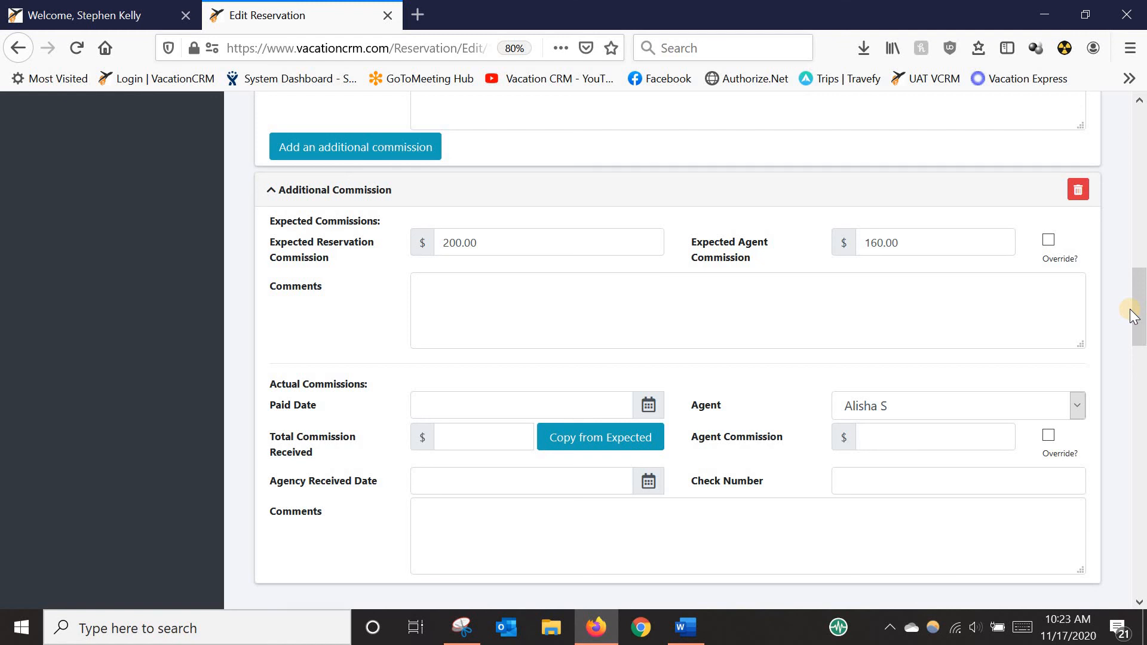
Save the reservation with its split commissions.
left_click(1142, 216)
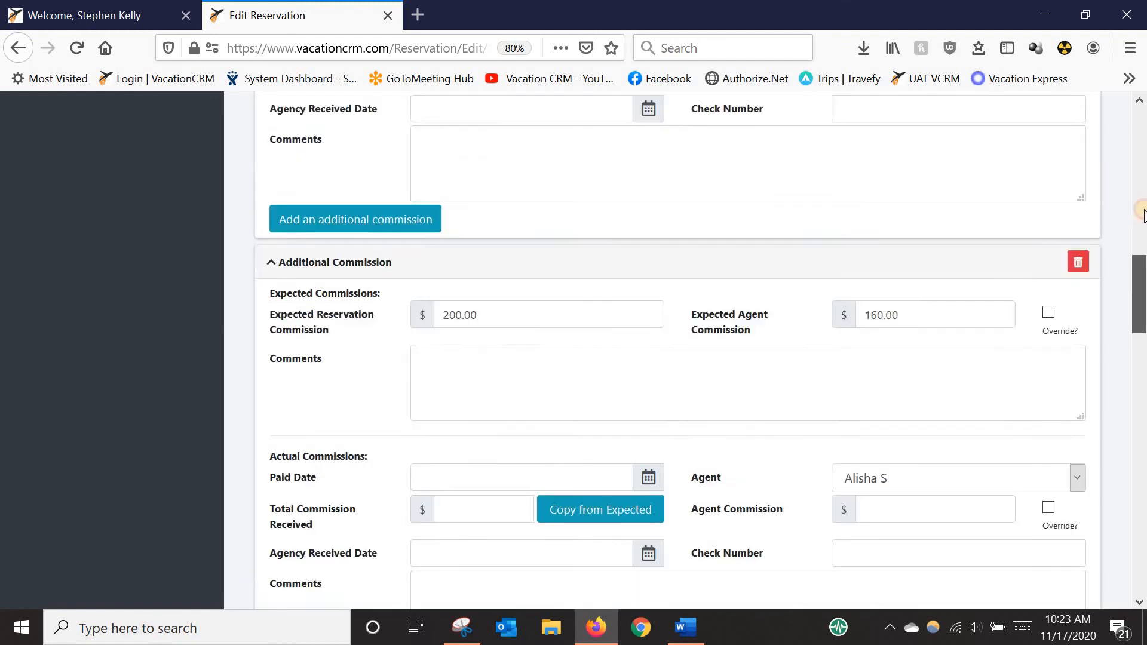
scroll(1143, 216, "up", 10)
left_click(986, 213)
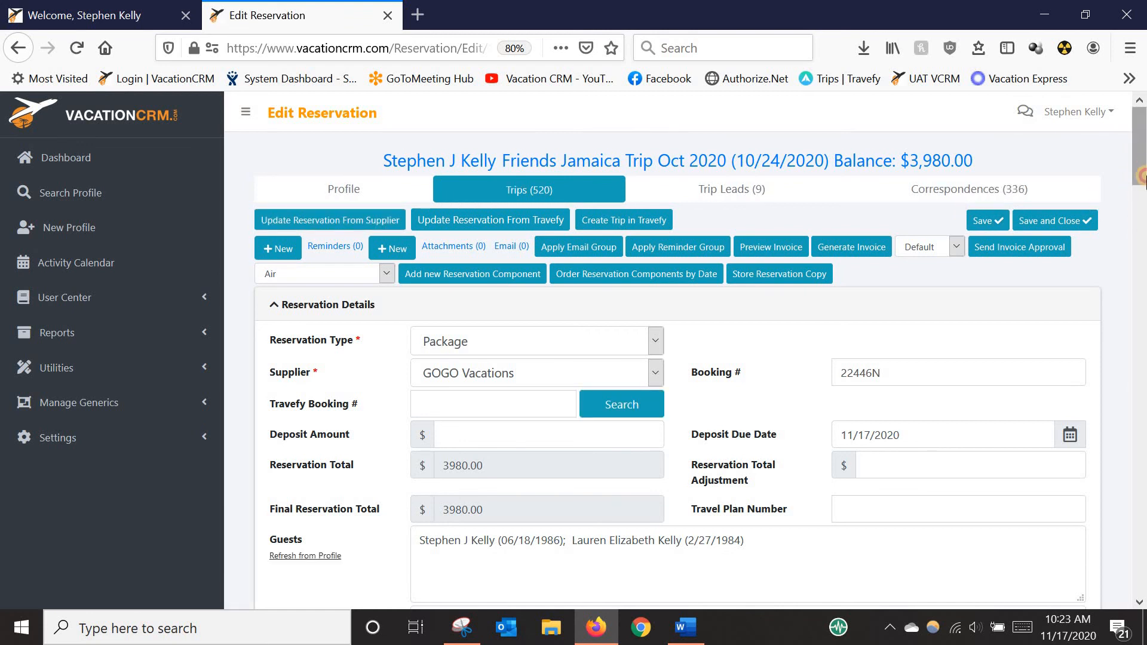
left_click_drag(1141, 172, 1141, 265)
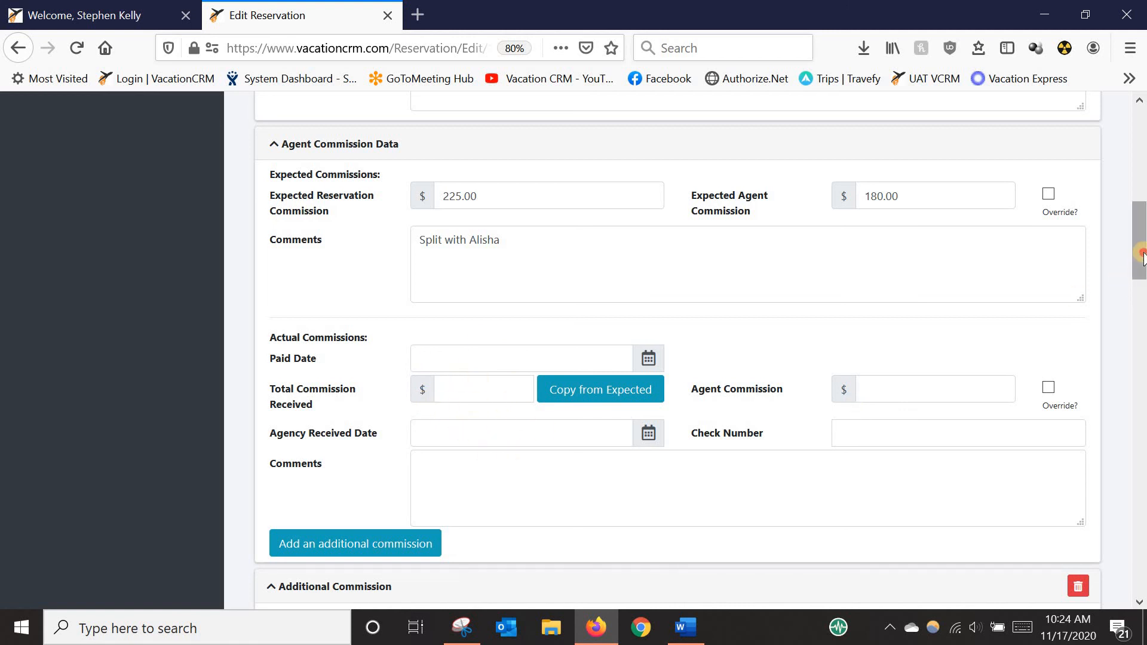
left_click(1141, 142)
left_click_drag(1144, 142, 1141, 113)
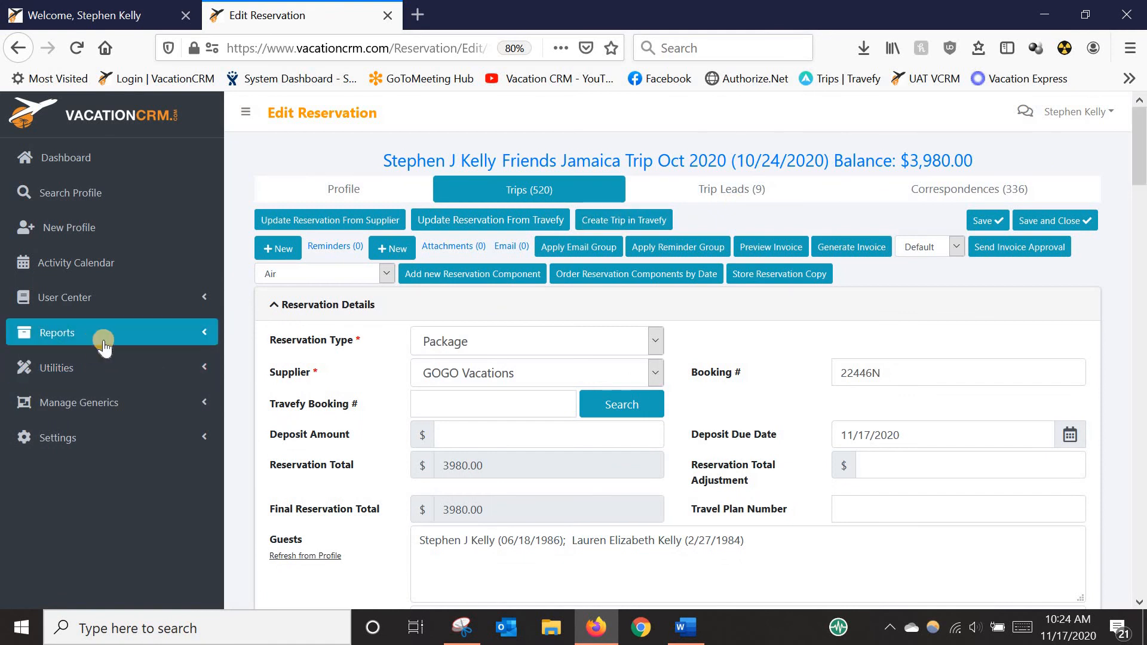
Switch to Word to look over the bookings on the Gogo Vacations commission statement, and return to the reservation.
left_click(687, 634)
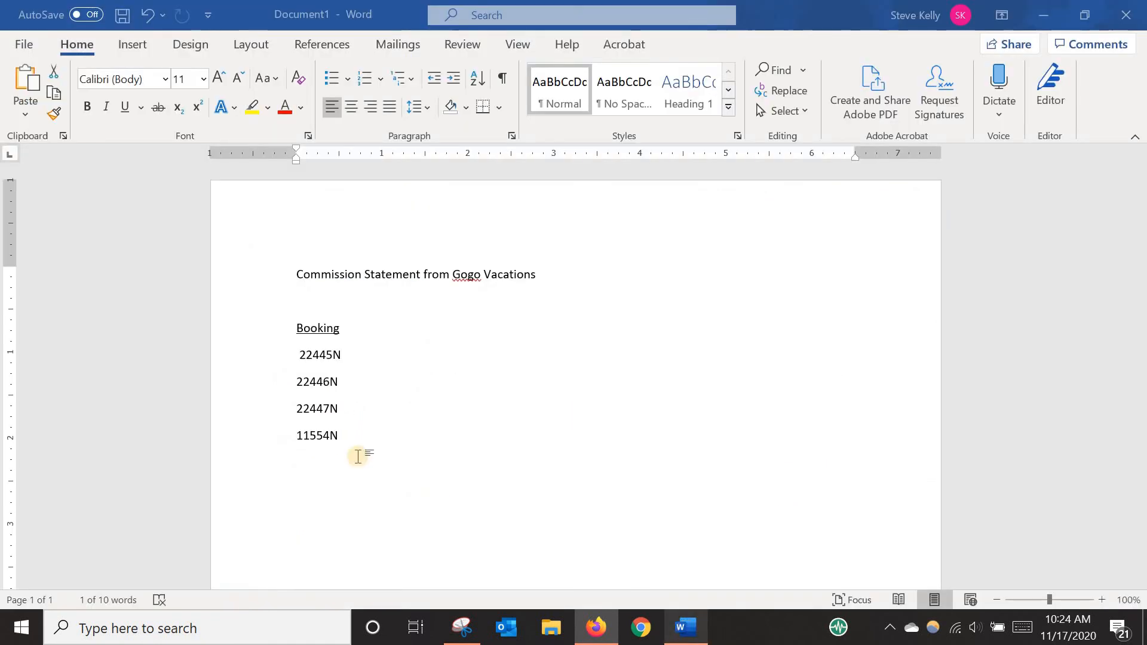
left_click(411, 373)
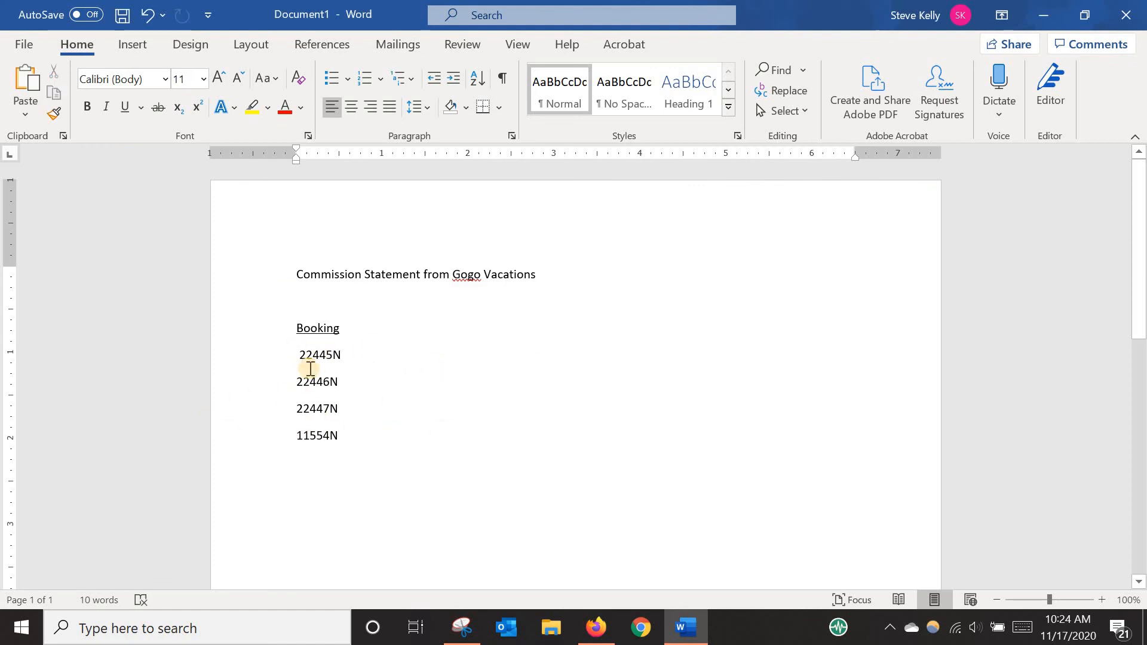
left_click(1038, 12)
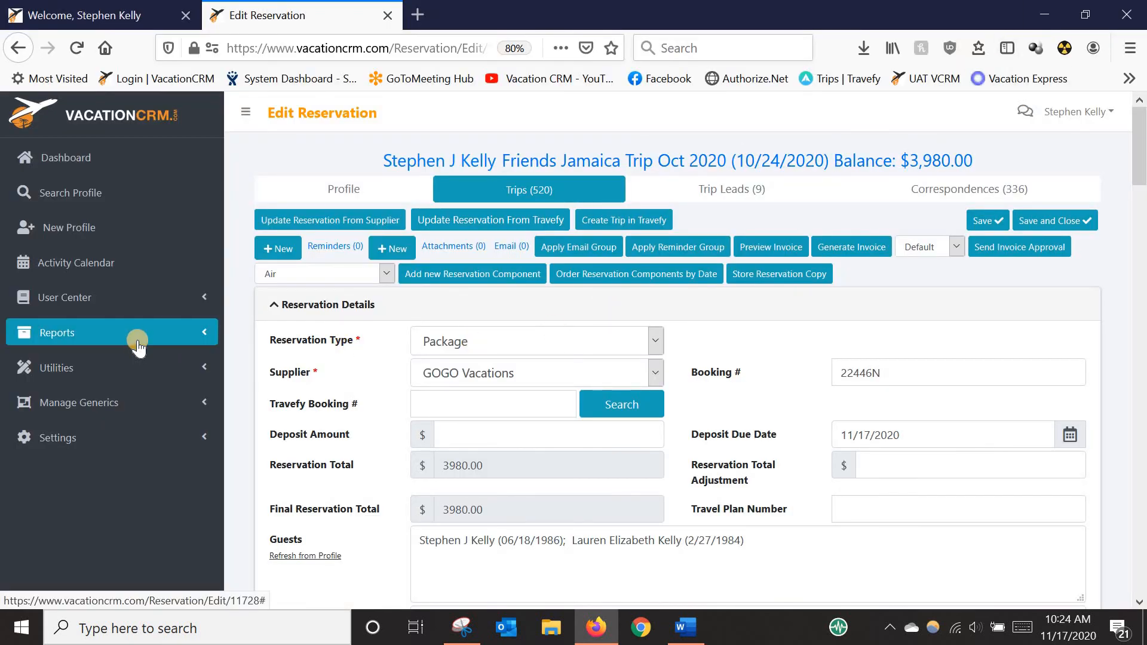
Open the Agent Commission utility from the reservation.
scroll(558, 437, "down", 4)
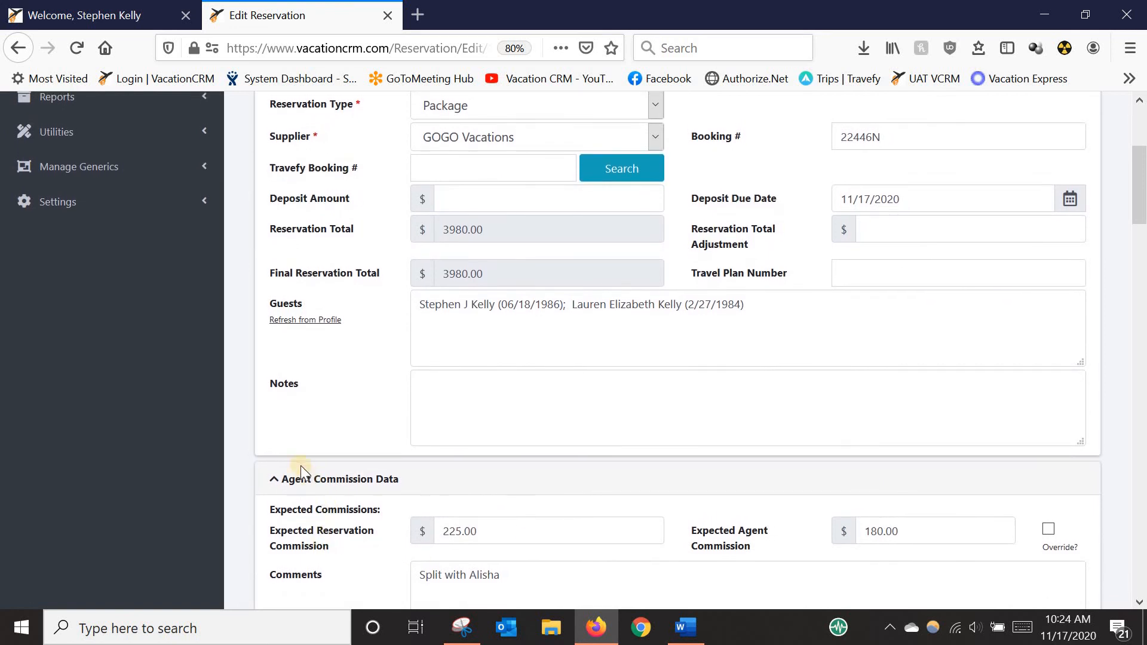
scroll(297, 468, "up", 3)
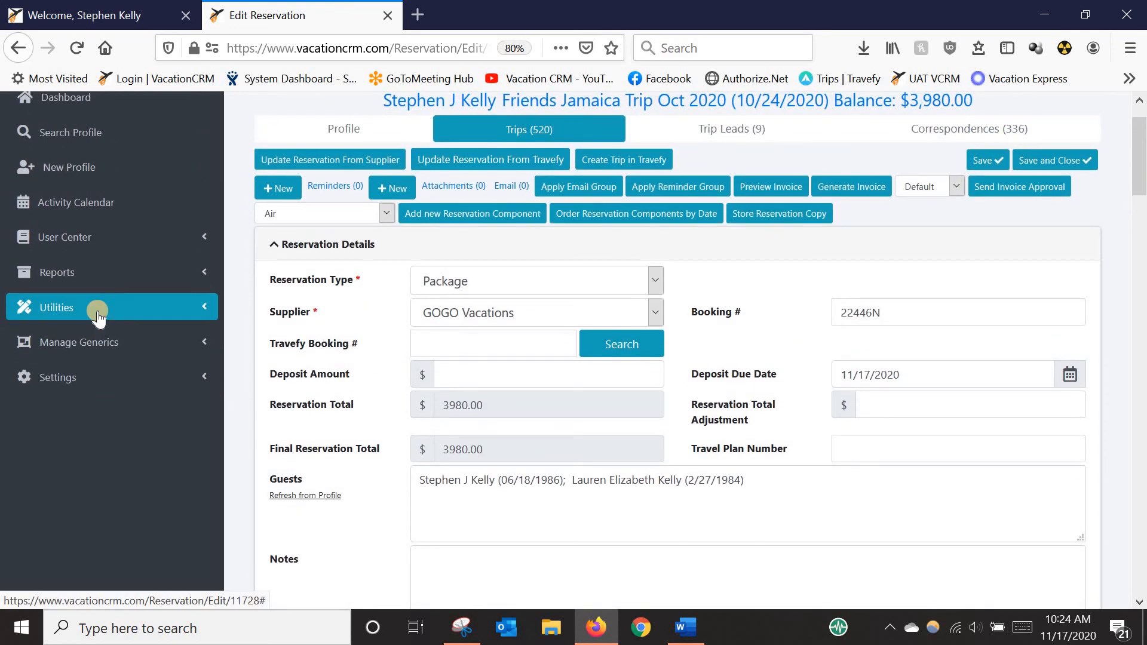
left_click(97, 315)
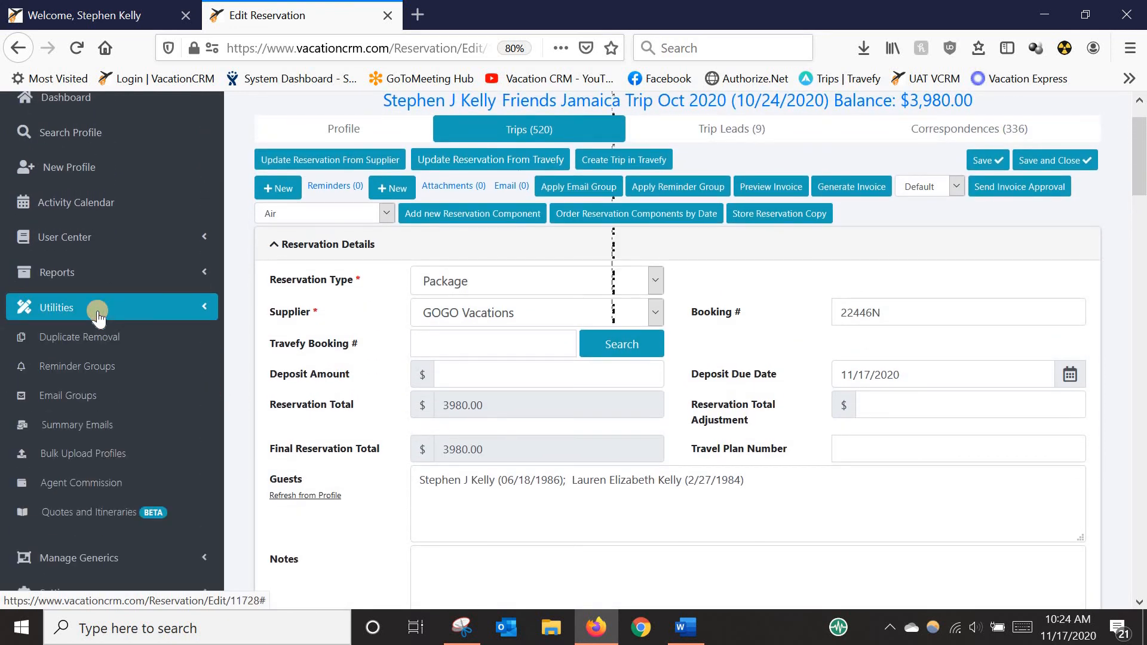
left_click(88, 485)
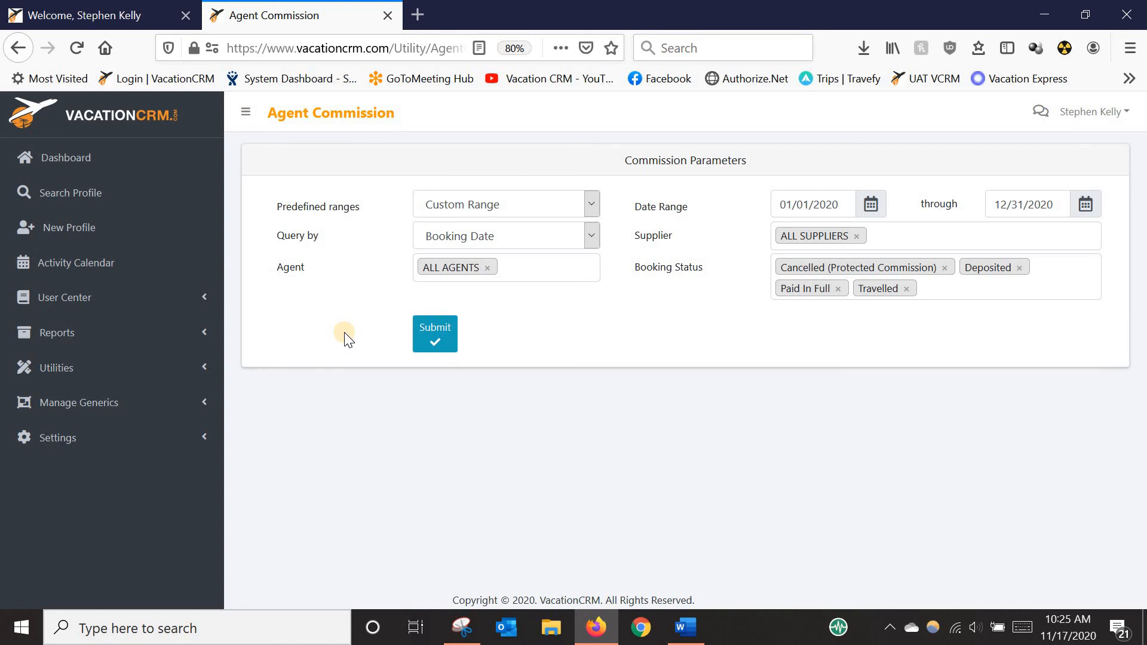
Set the commission query to Travel Date with a date range of 10/20/2020 through 11/30/2020.
left_click(447, 238)
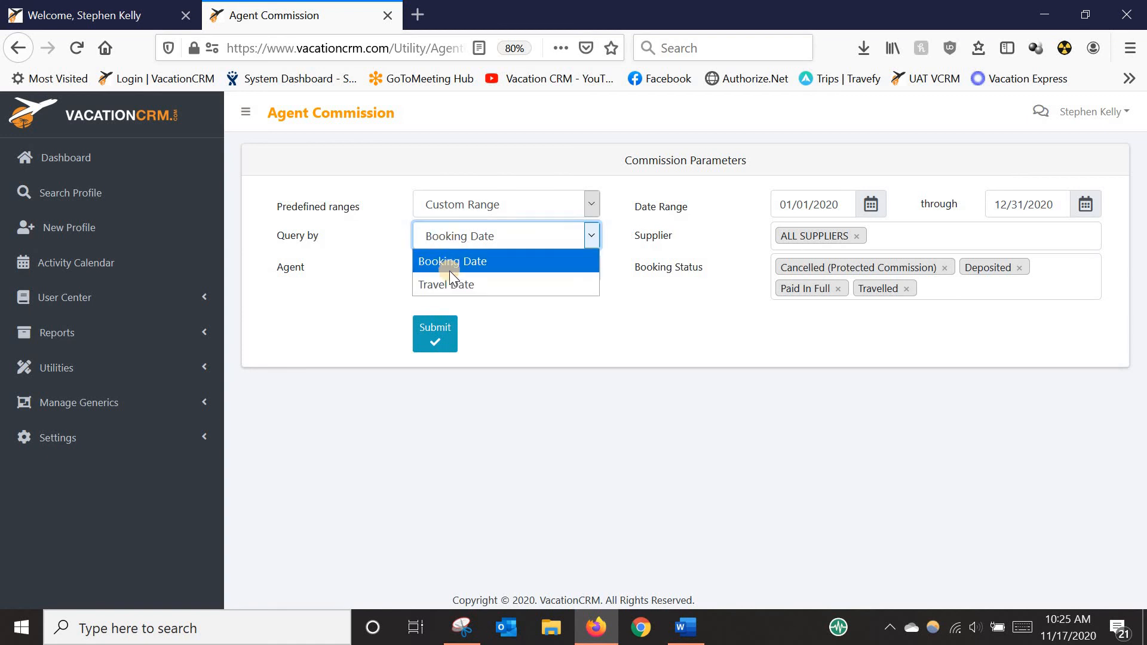
left_click(457, 290)
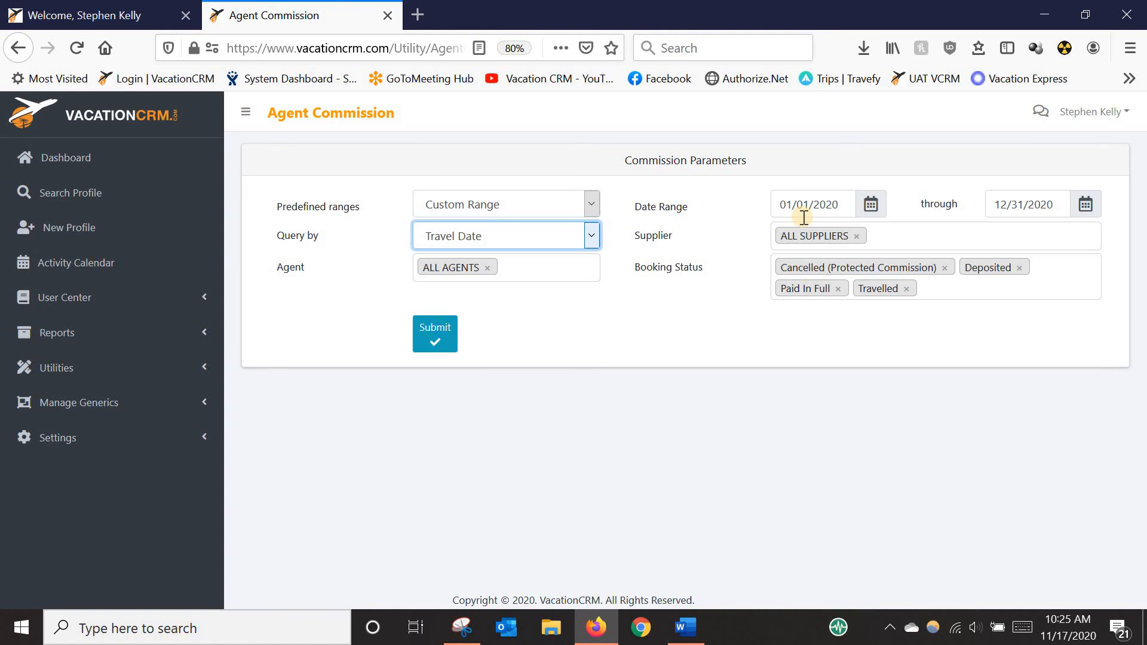
left_click(843, 205)
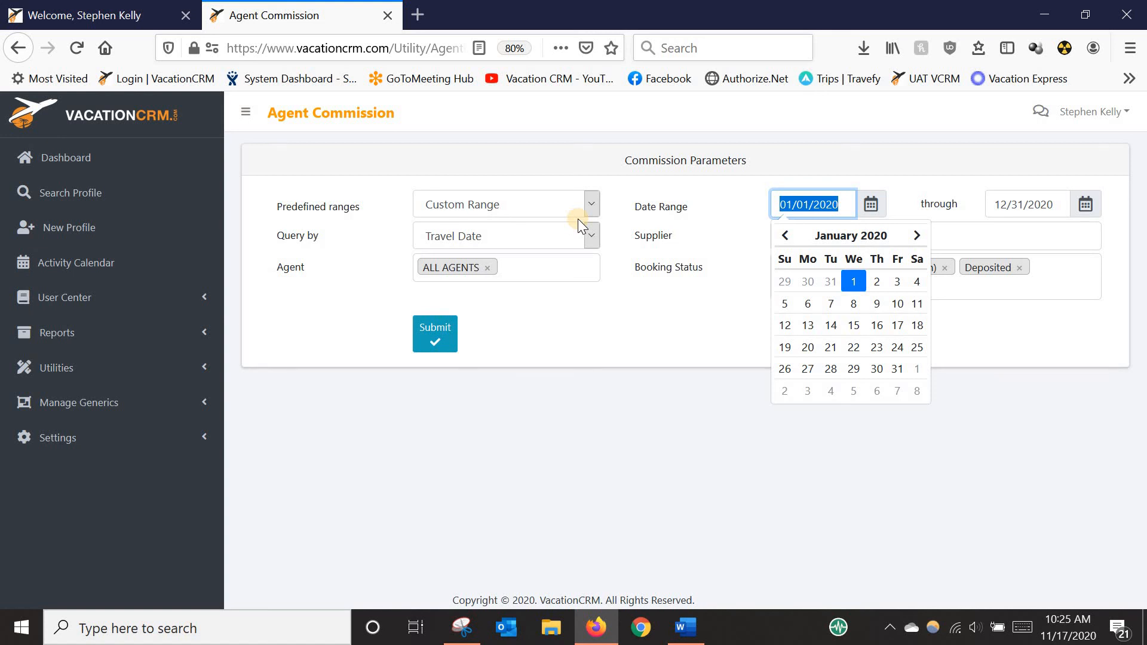
type("10/")
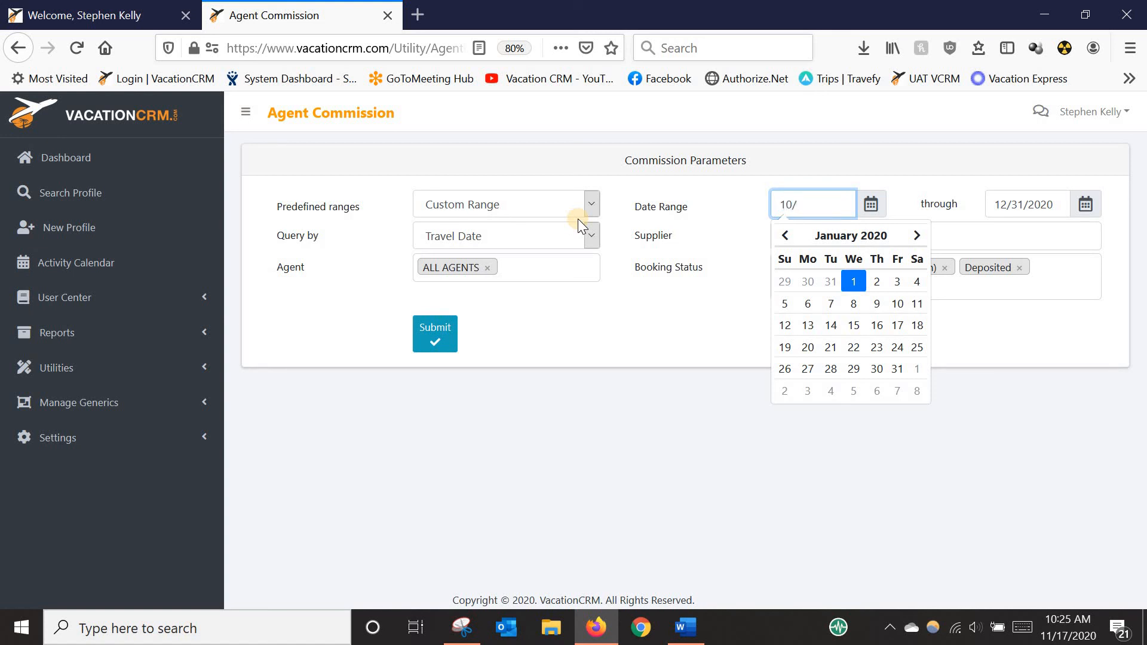
type("20/2020")
key("Tab")
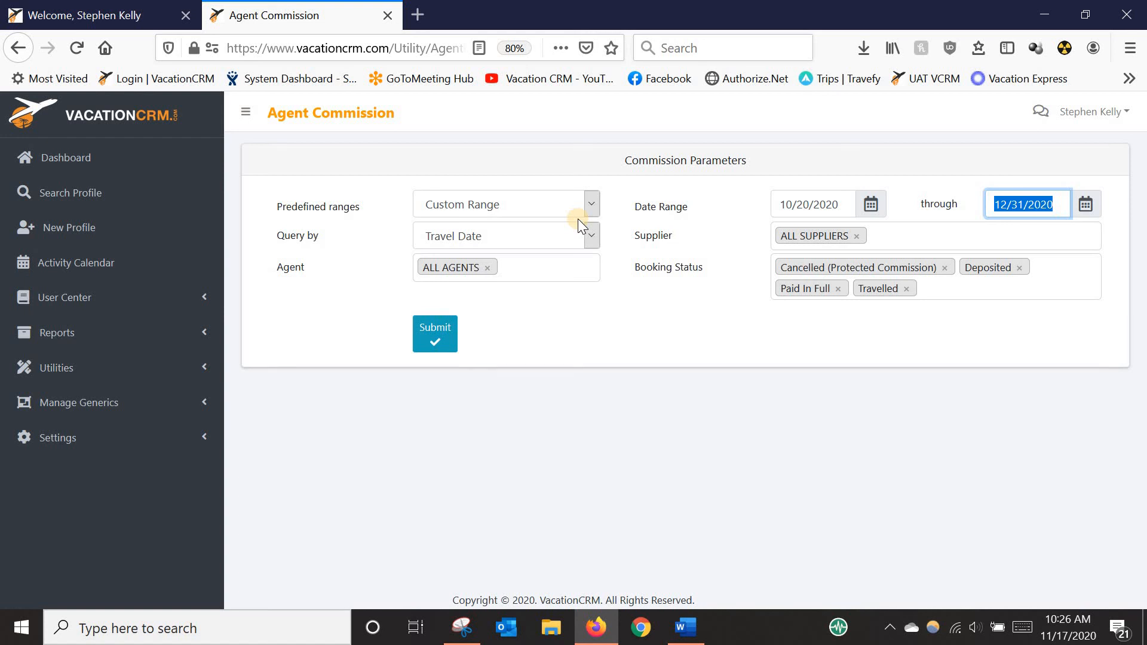
type("11/30")
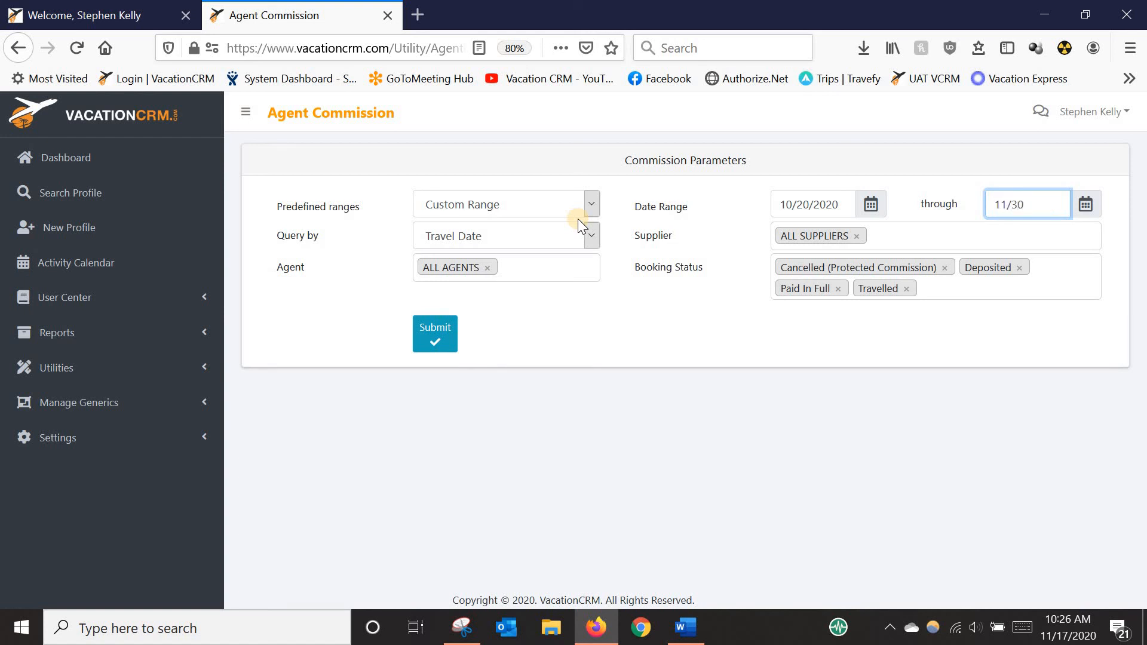
type("/2020")
Replace the all-suppliers filter with GOGO Vacations.
left_click(859, 239)
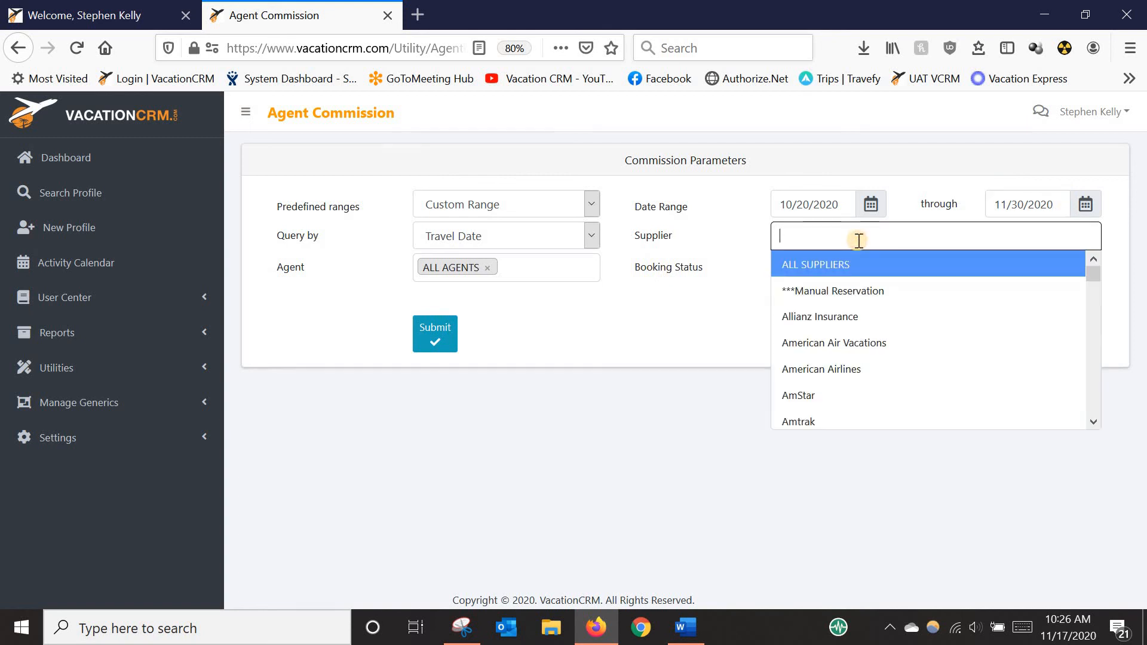
type("gogo")
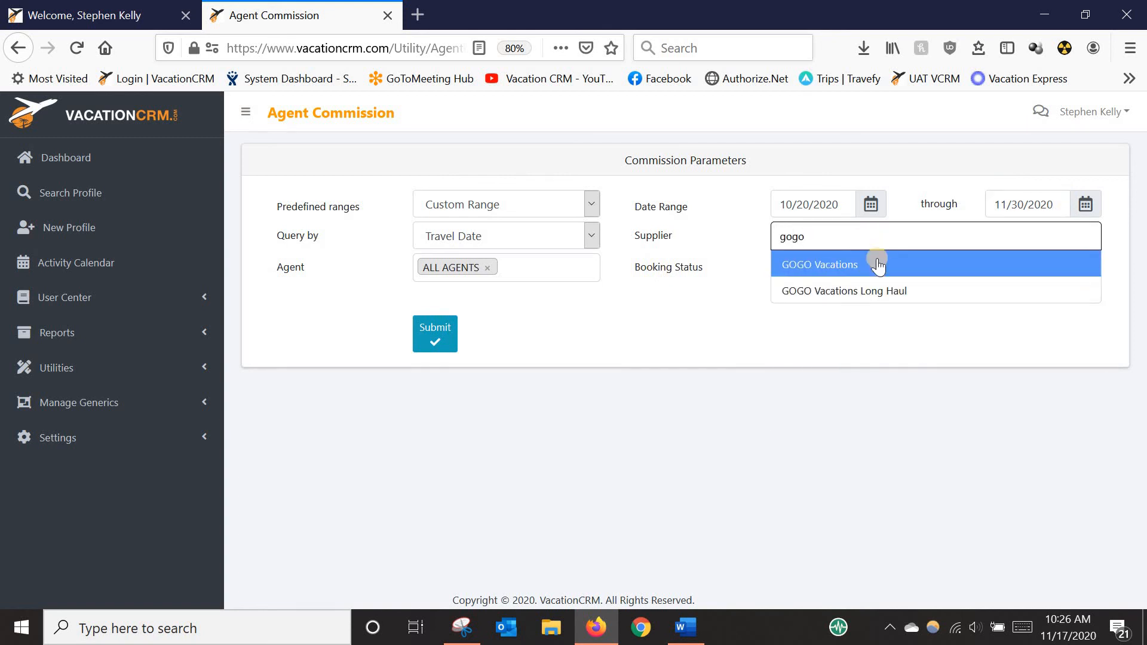
key("Return")
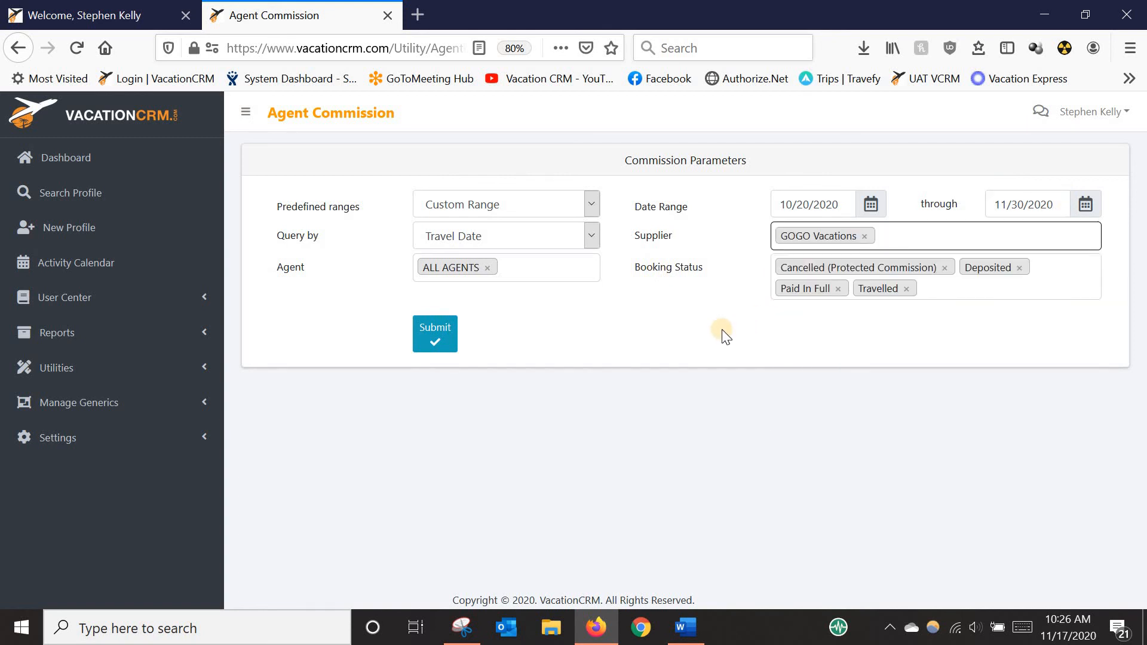
Look through the available booking statuses, keep the current selection, and submit the commission query.
left_click(928, 287)
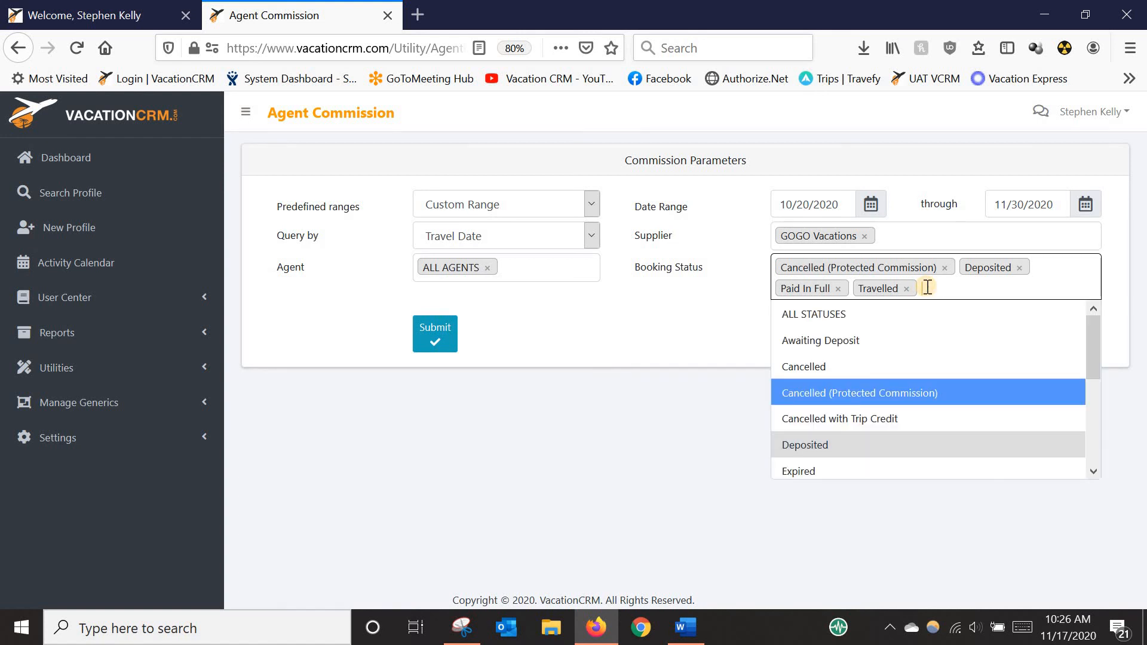
scroll(1102, 417, "down", 2)
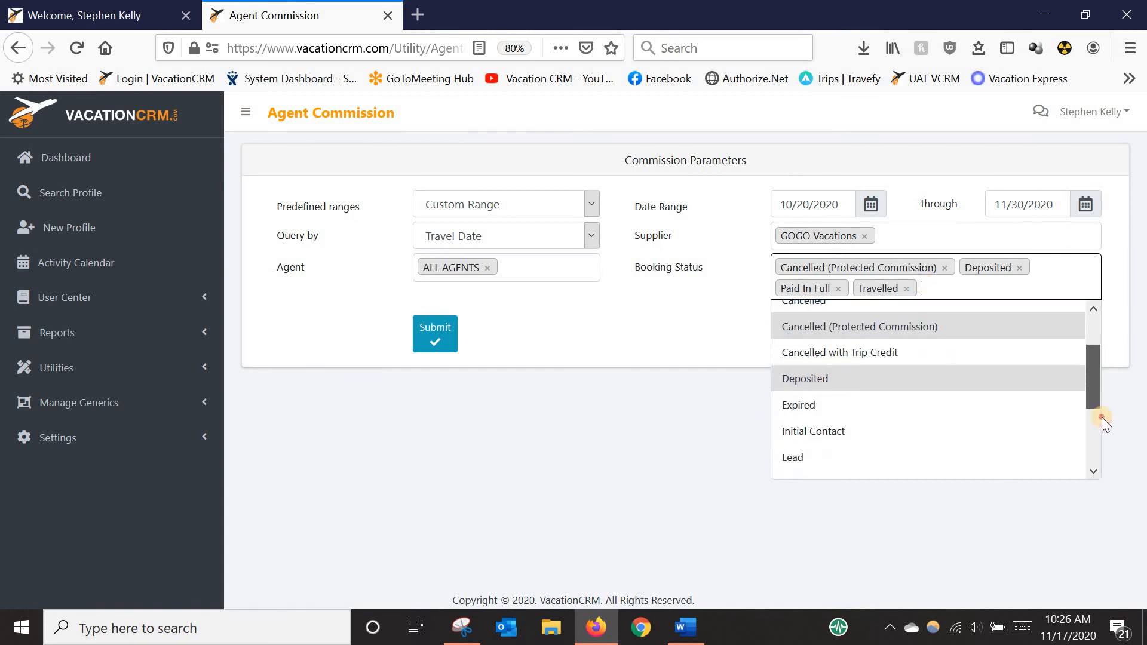
scroll(1101, 417, "down", 2)
scroll(1108, 359, "up", 3)
left_click(704, 330)
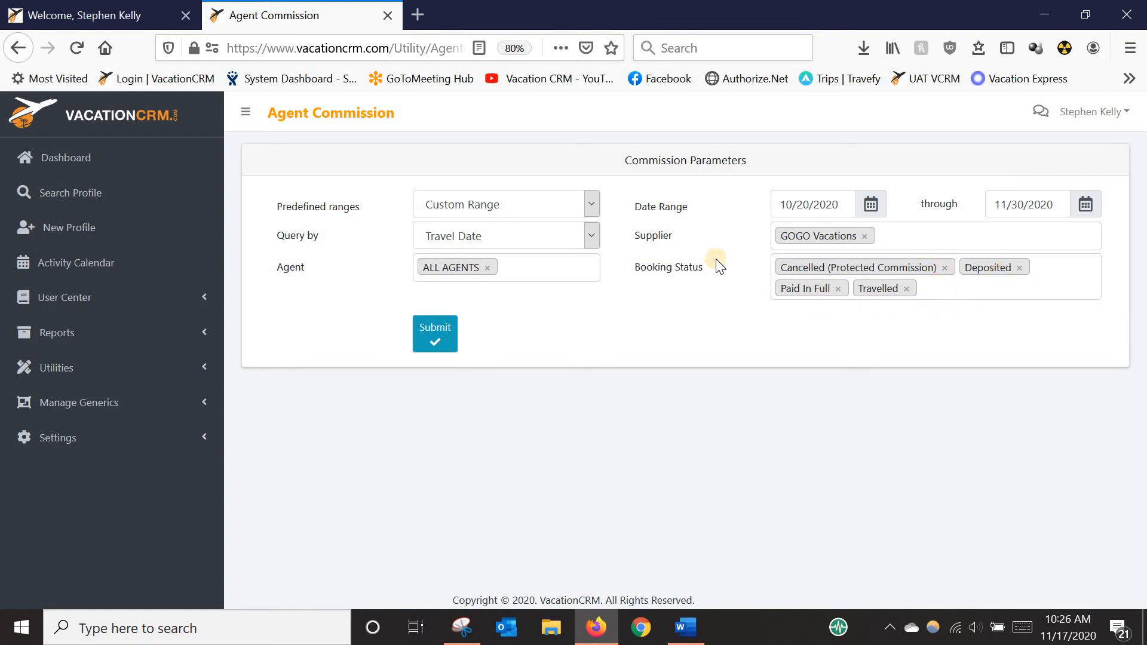
left_click(441, 339)
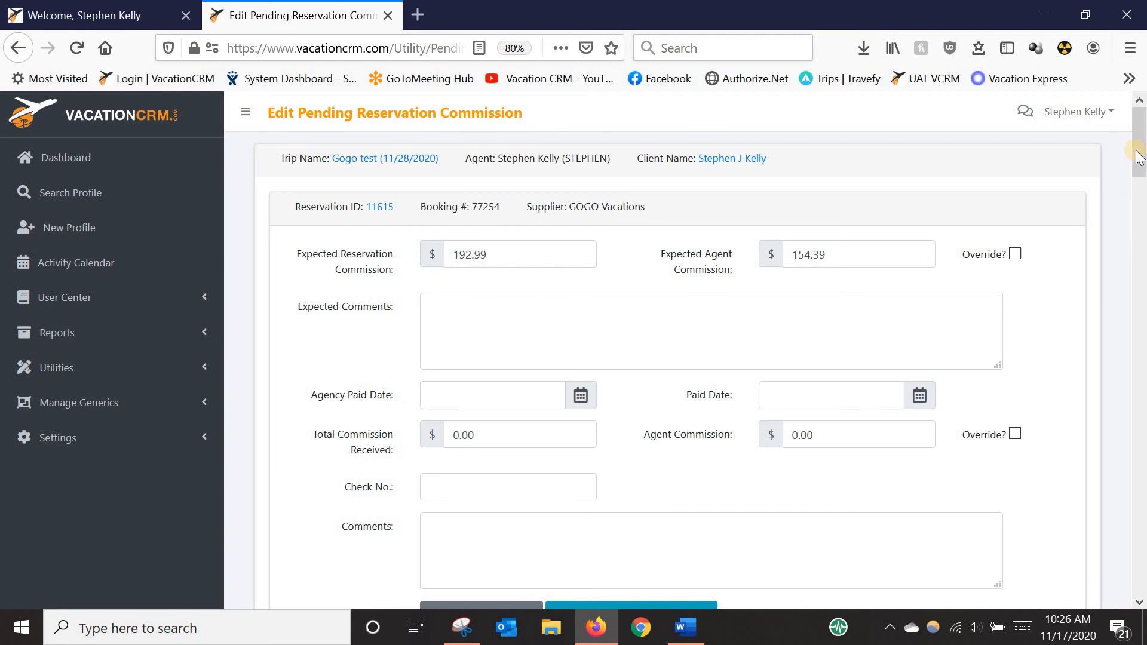
Find the statement's first booking number among the pending commissions and check it against the Gogo Vacations statement in Word.
mouse_move(1138, 157)
left_mouse_down()
mouse_move(1143, 588)
mouse_move(1143, 140)
left_mouse_up()
key("ctrl+f")
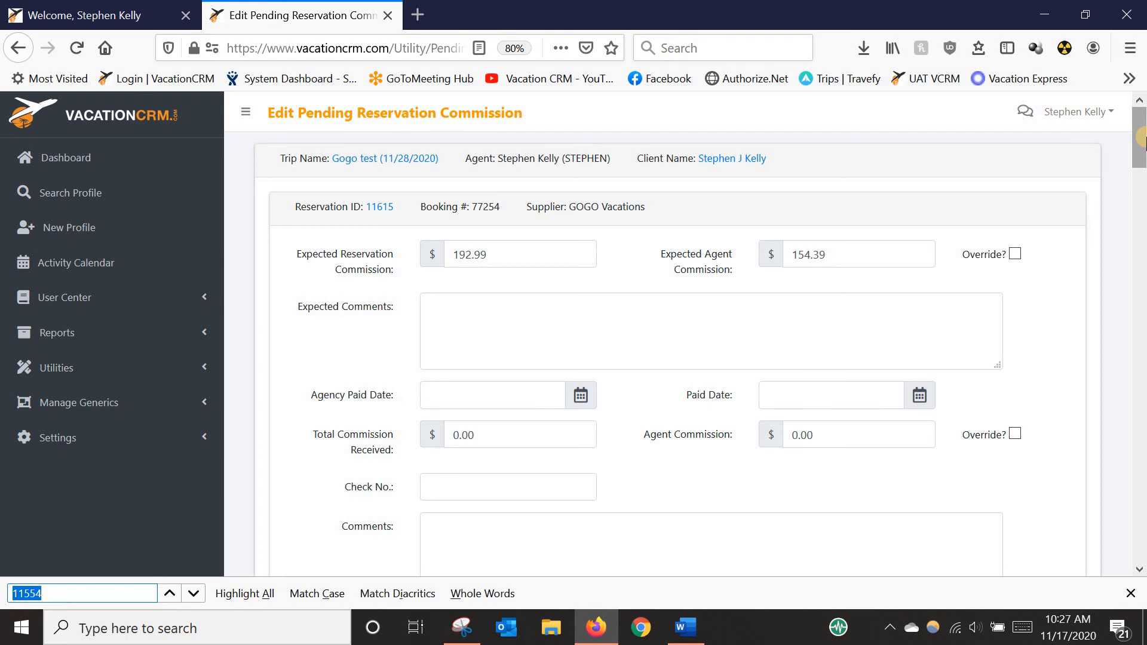
type("22445")
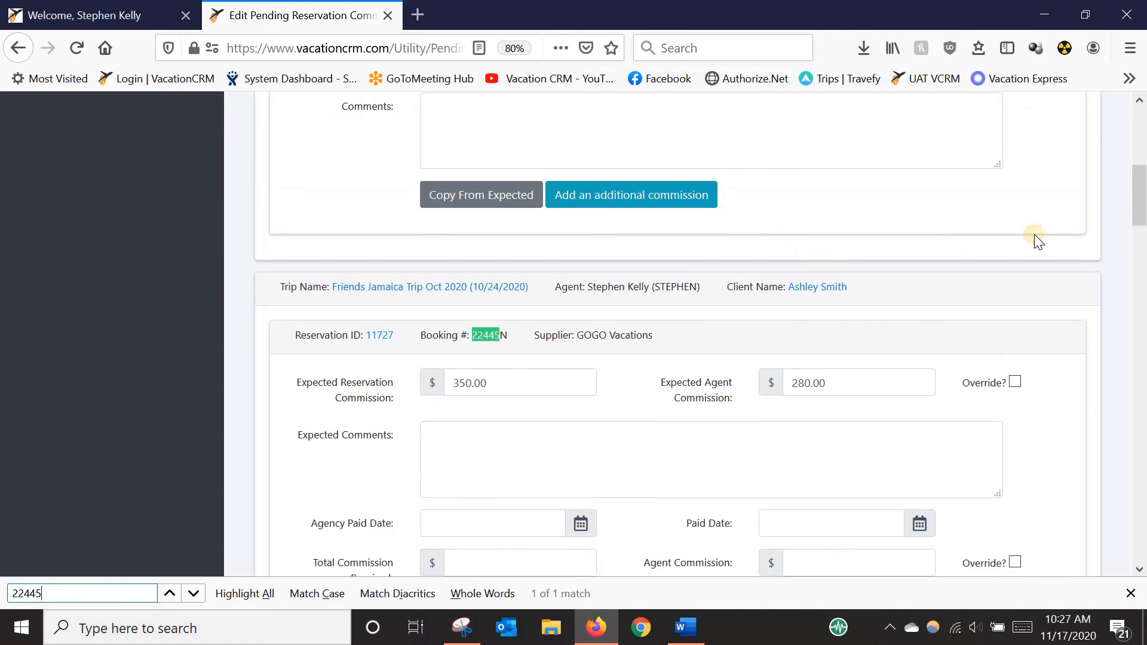
left_click(686, 627)
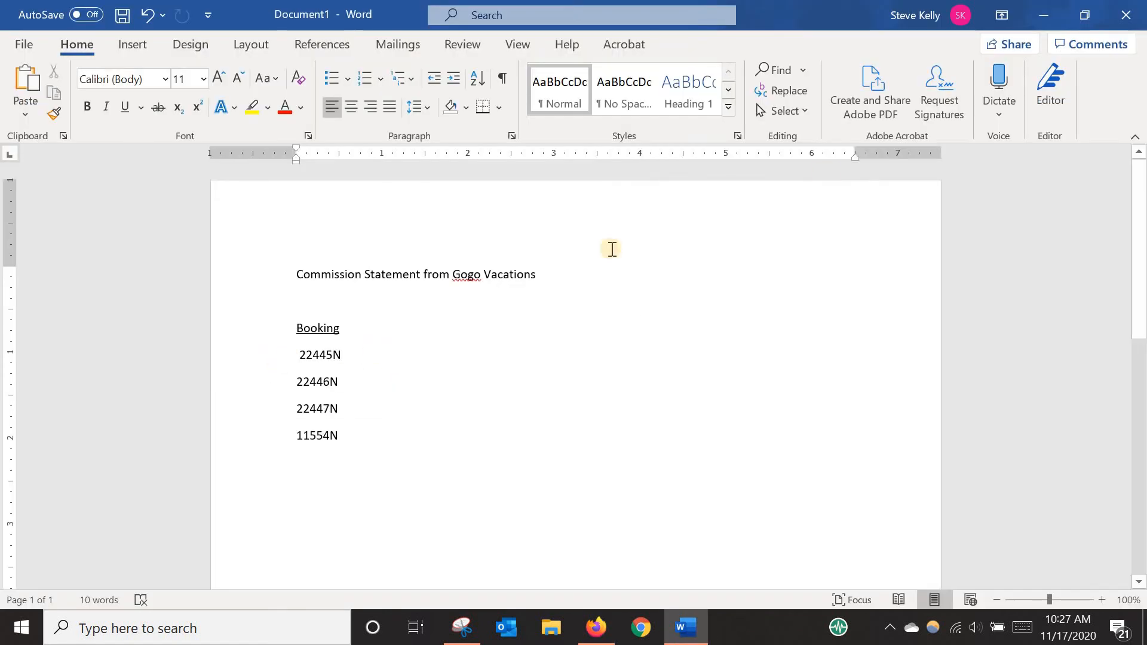
left_click(1044, 15)
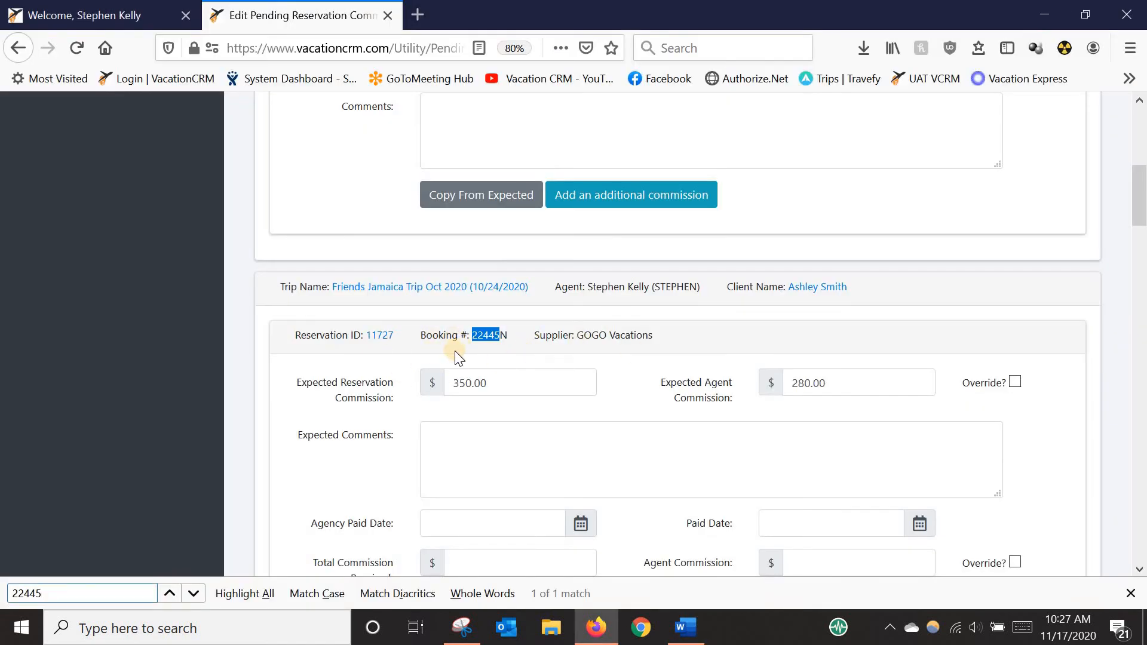
Copy the first booking's received commissions from the expected amounts and set its agency paid date to 11/17/2020.
scroll(457, 353, "down", 5)
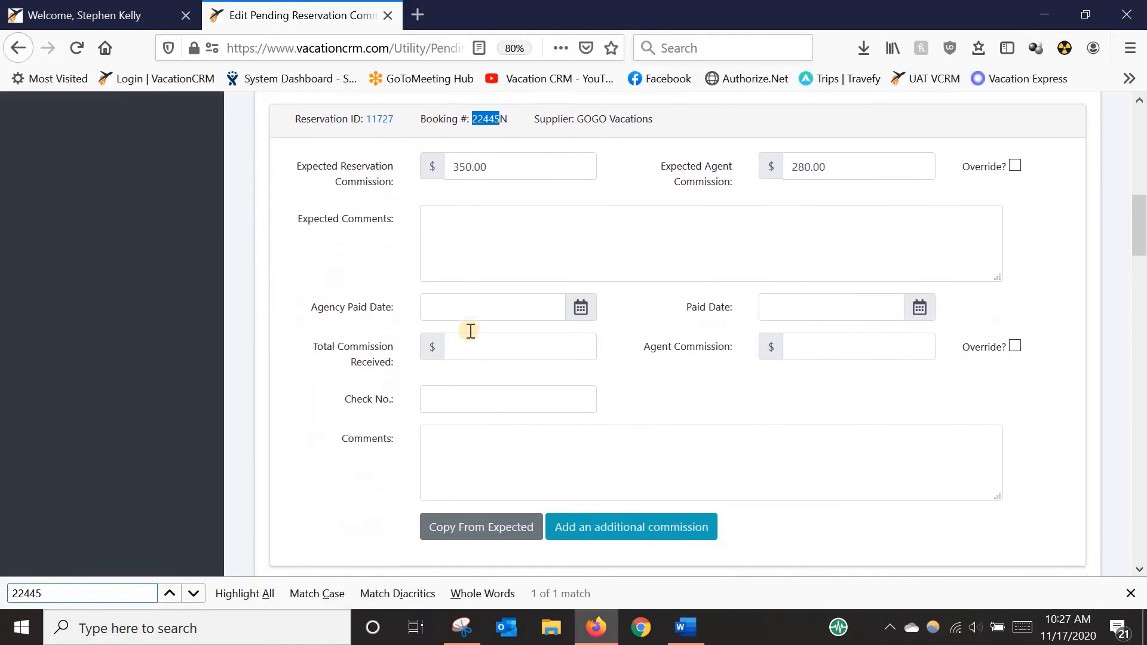
scroll(471, 331, "down", 3)
scroll(471, 332, "up", 2)
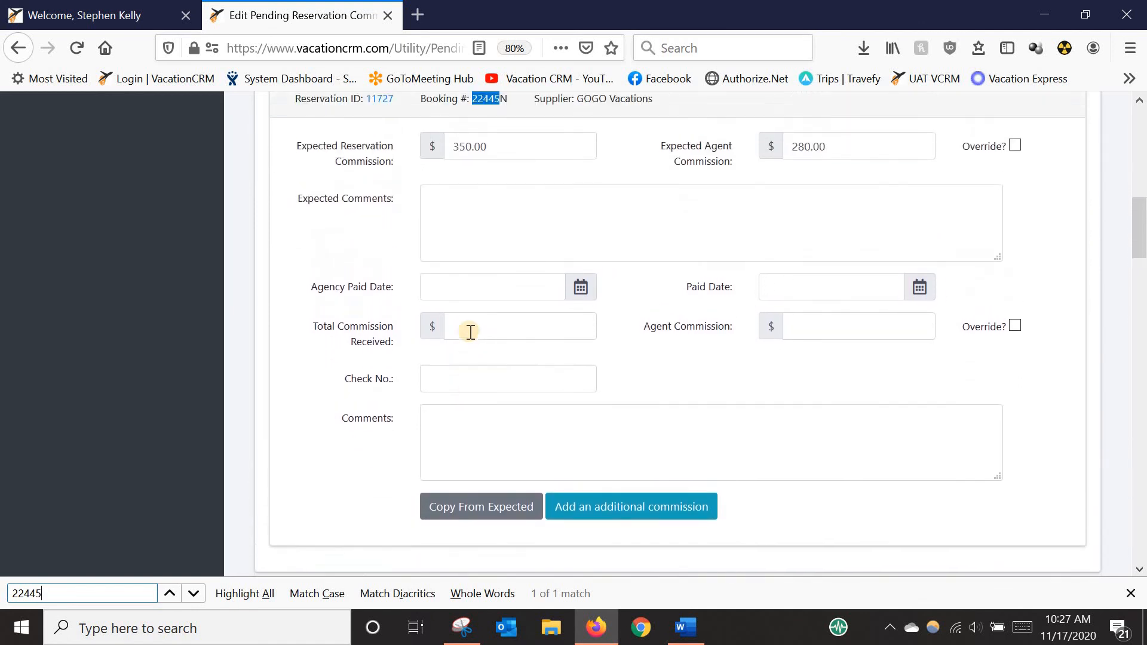
scroll(519, 225, "up", 2)
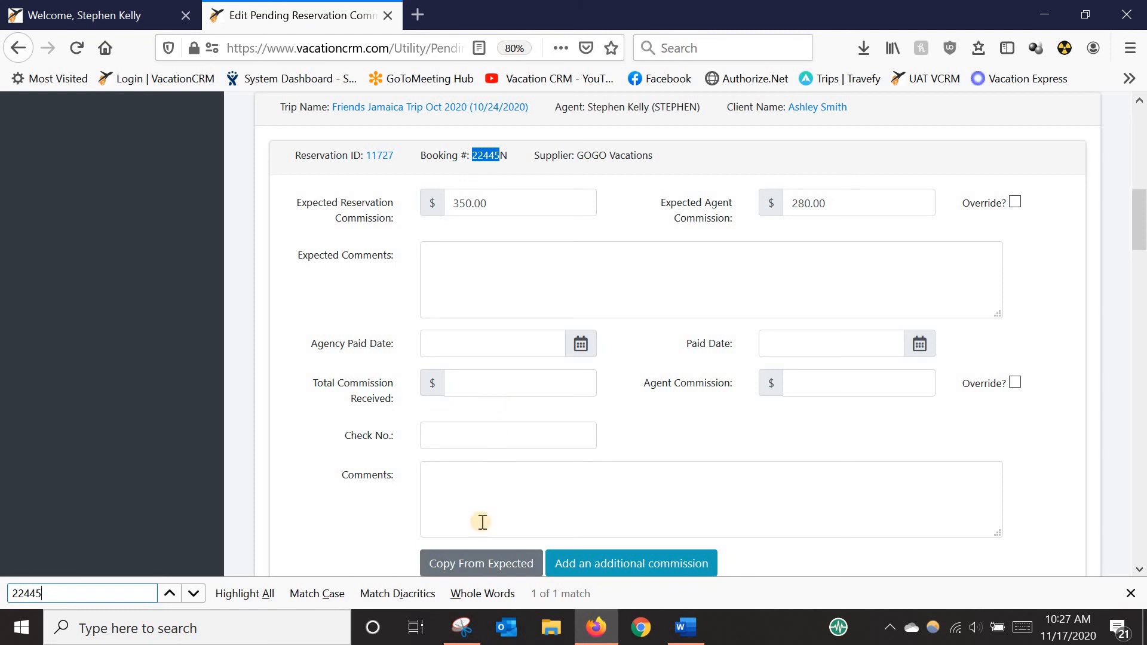
left_click(481, 559)
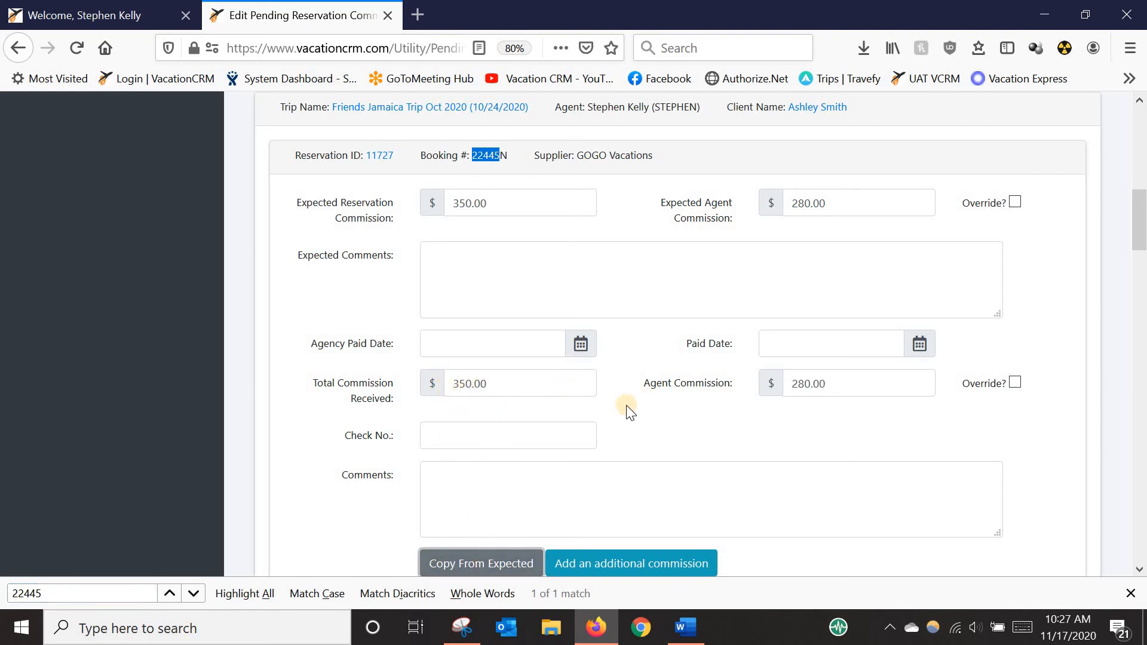
left_click(440, 342)
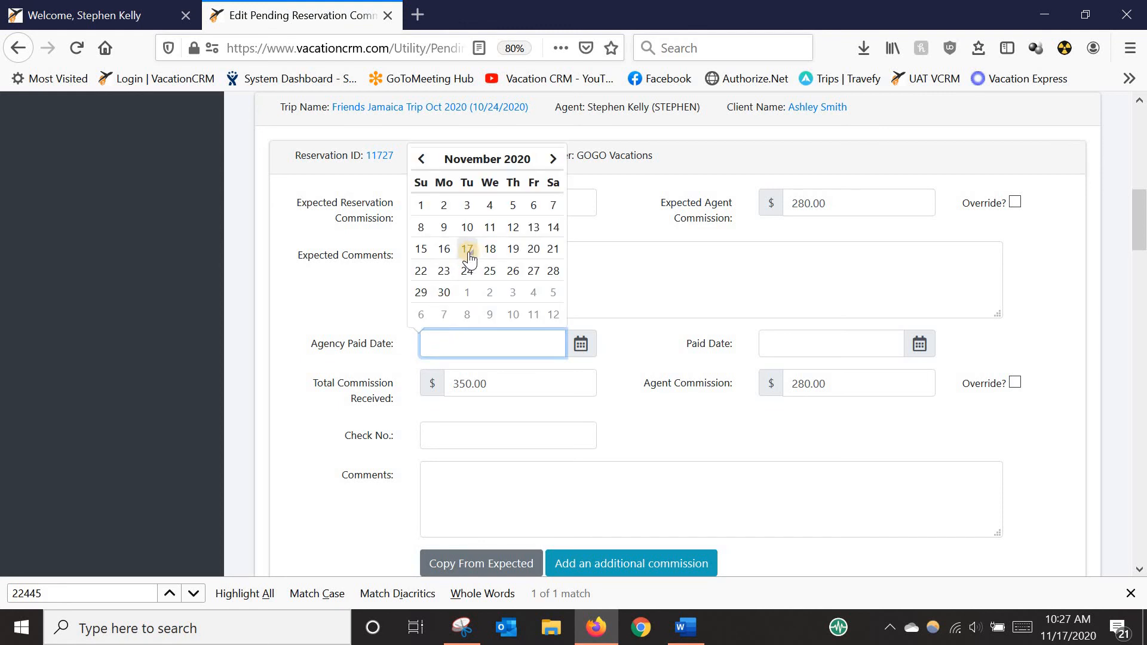
left_click(468, 251)
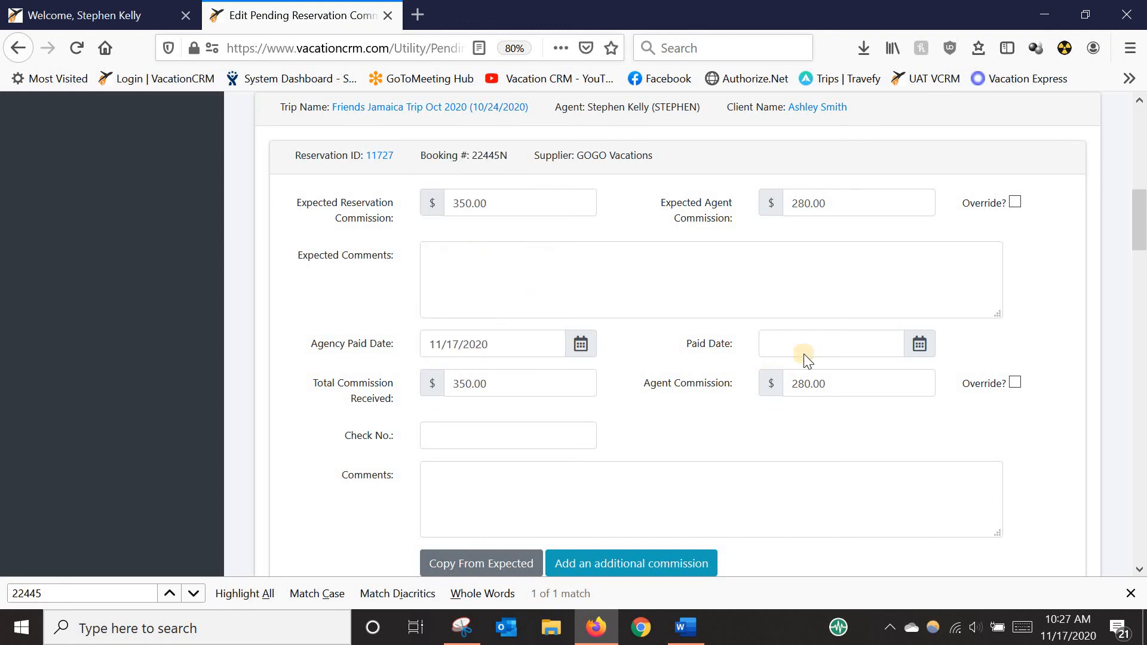
Set the first booking's agent paid date to 11/20/2020 and add the comment "Paid at 80%".
left_click_drag(693, 342, 785, 350)
left_click(785, 351)
left_click(715, 351)
left_click(1068, 627)
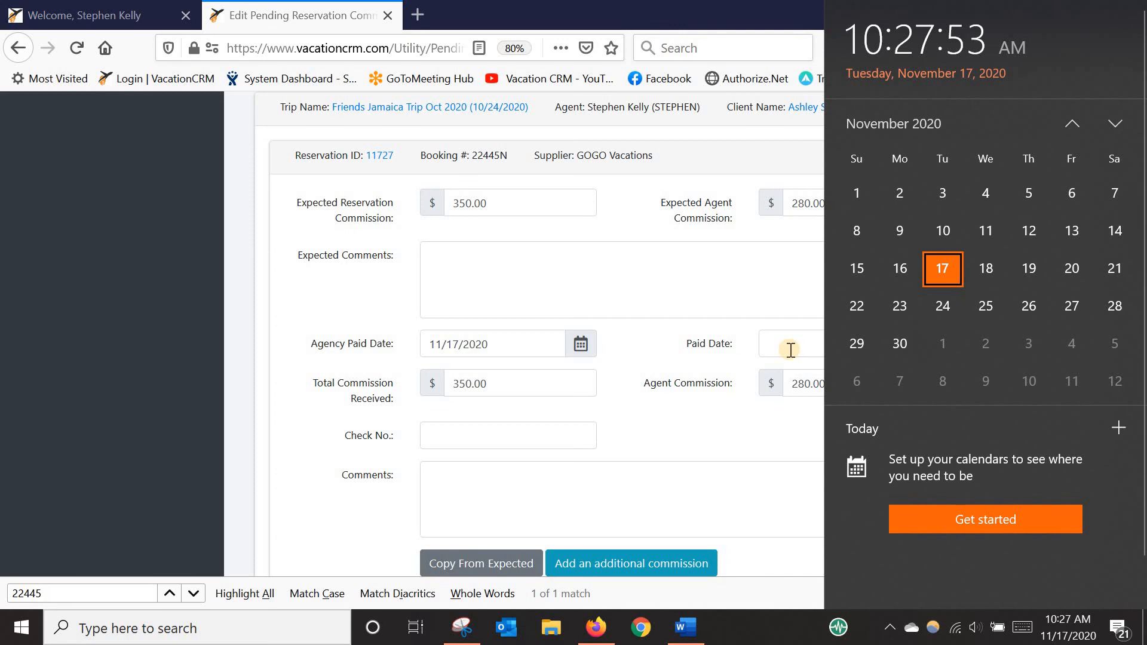
left_click(790, 349)
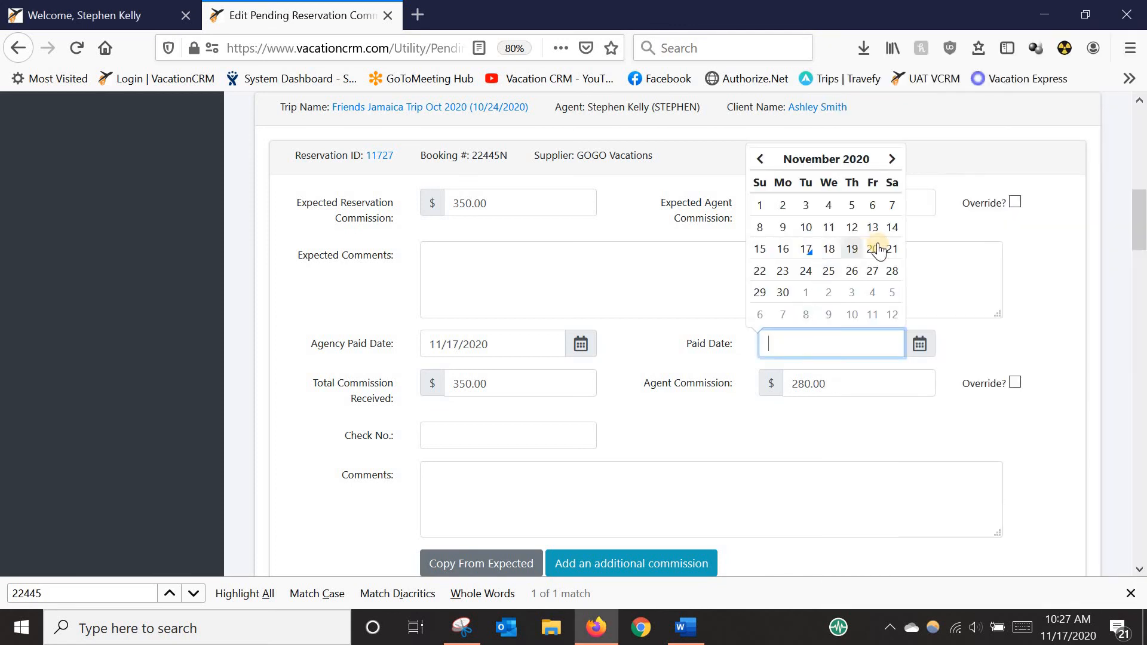
left_click(874, 249)
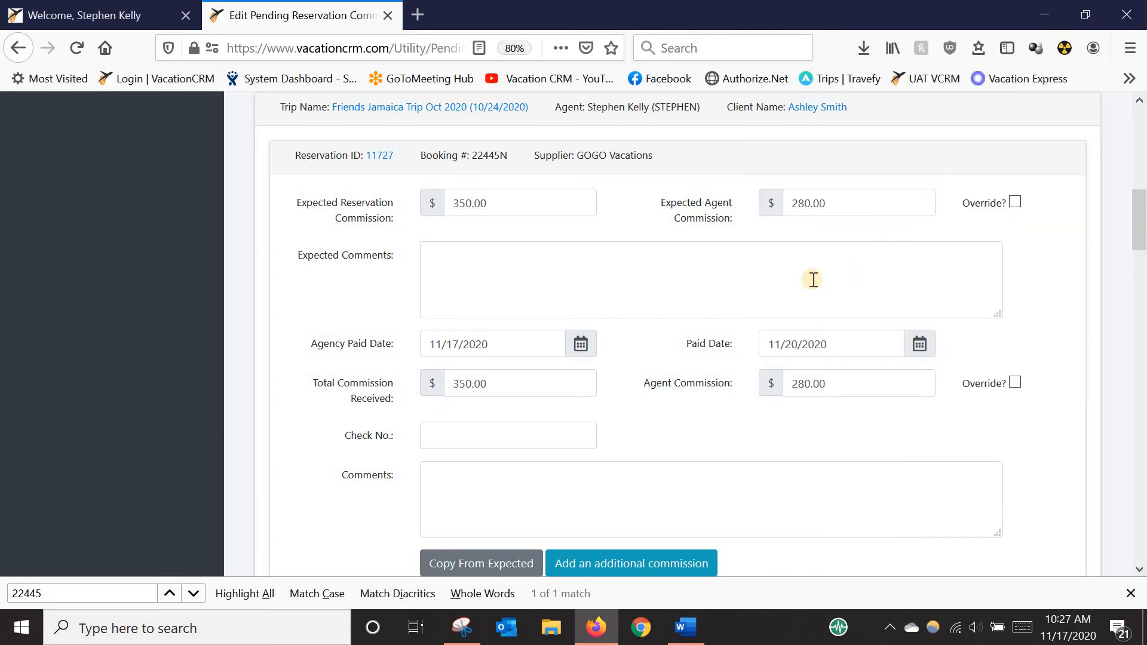
left_click(440, 484)
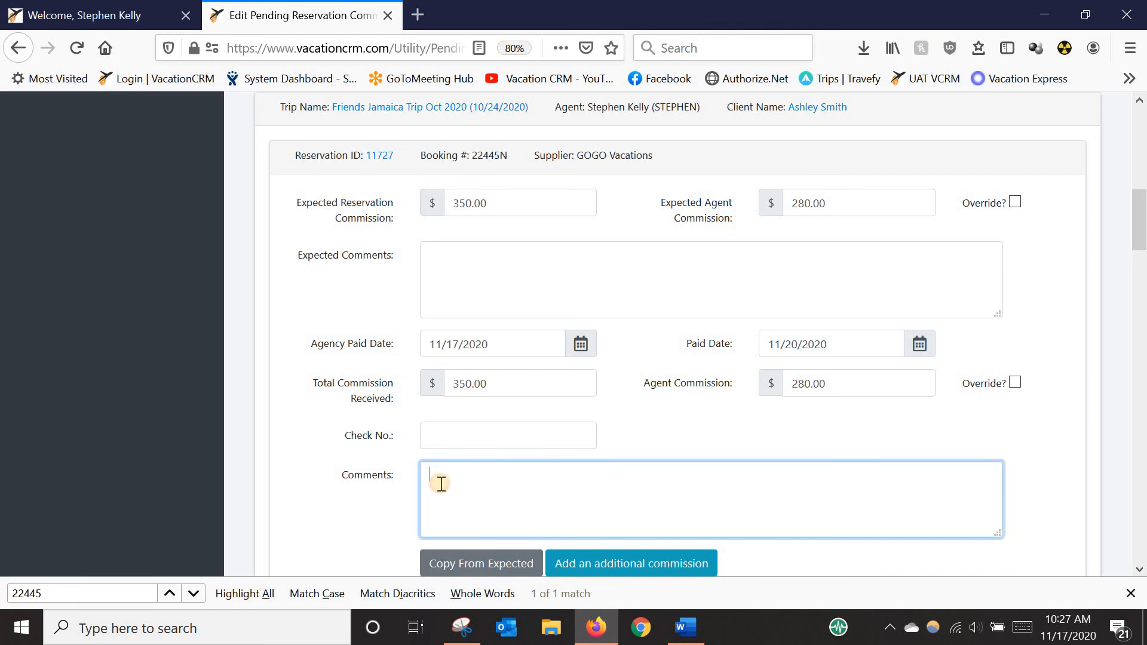
type("Paid at 80%")
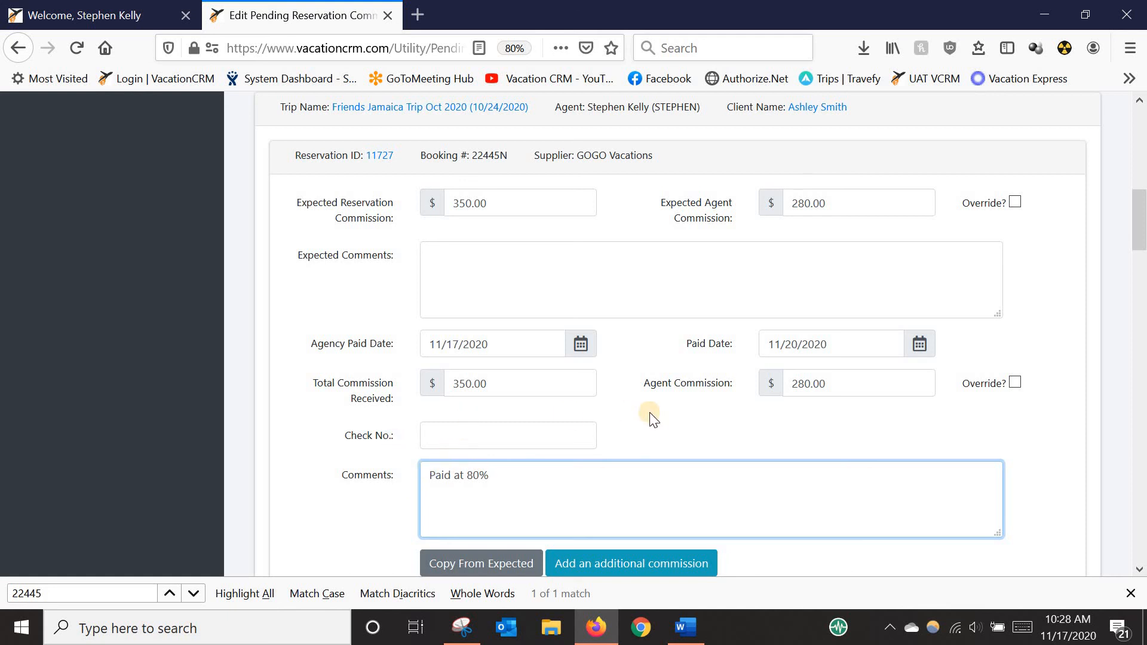
Find the statement's second booking number among the pending commissions and view its expected commission details.
left_click(54, 594)
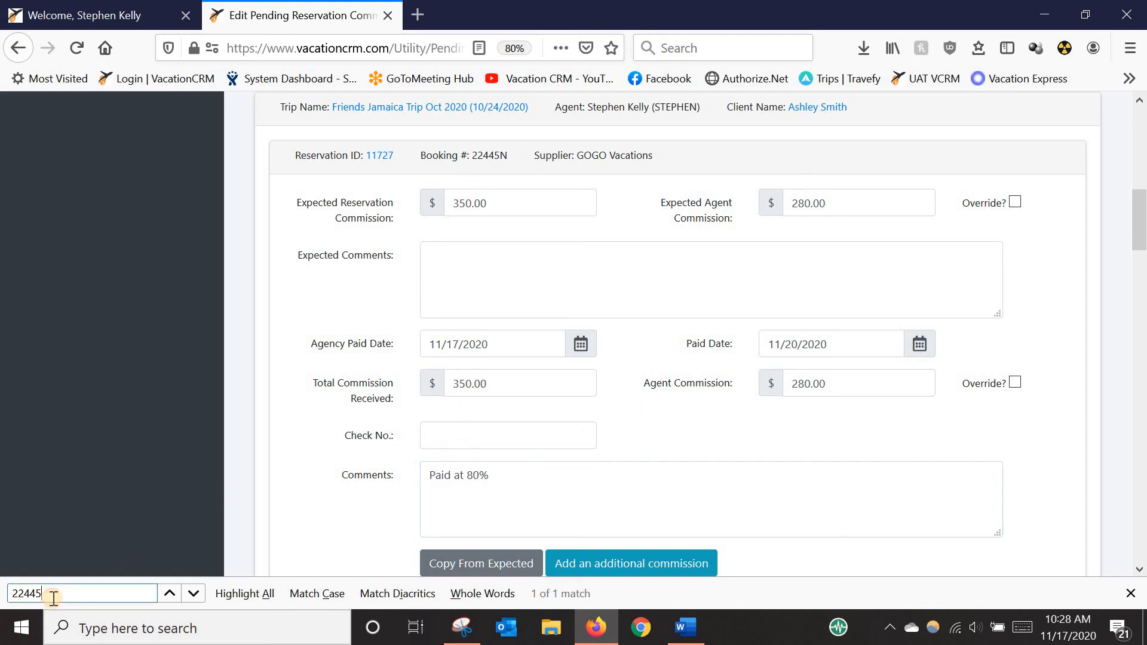
key("BackSpace")
type("6")
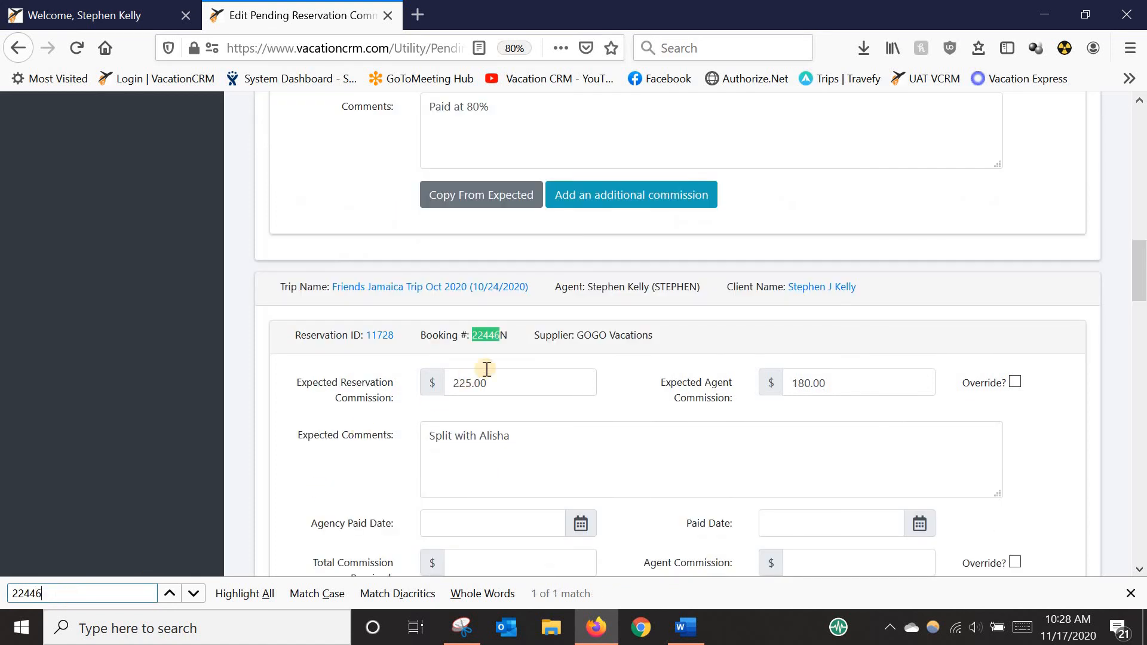
scroll(502, 376, "down", 1)
scroll(508, 385, "down", 1)
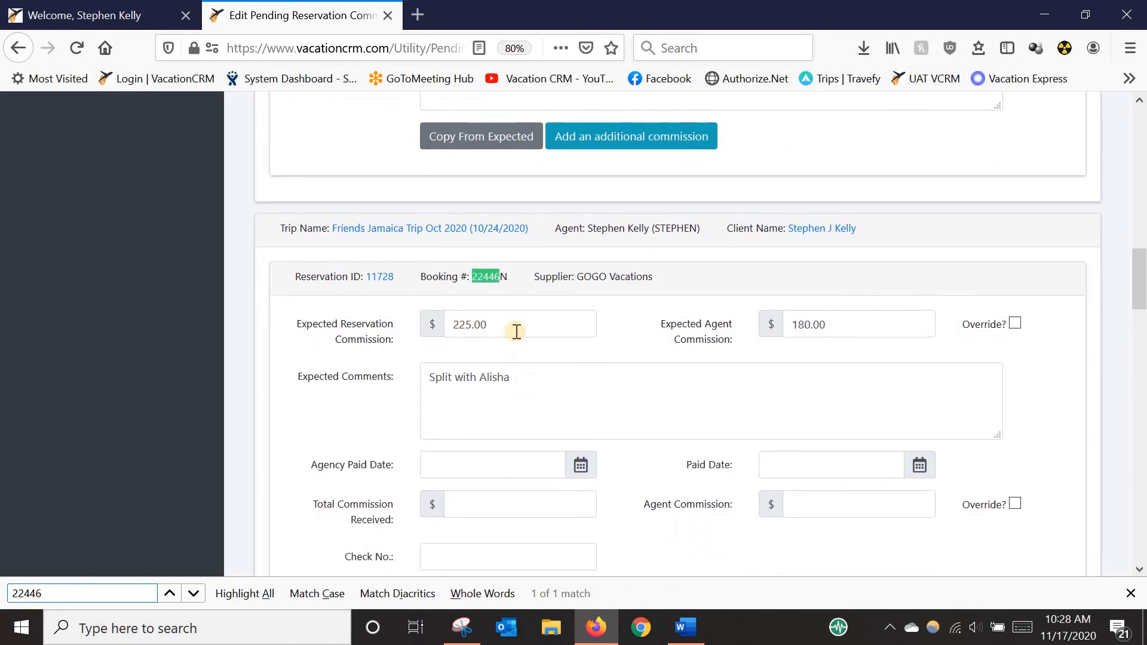
Review the second booking's main and additional expected commissions to see how they are split between the two agents.
scroll(521, 349, "down", 3)
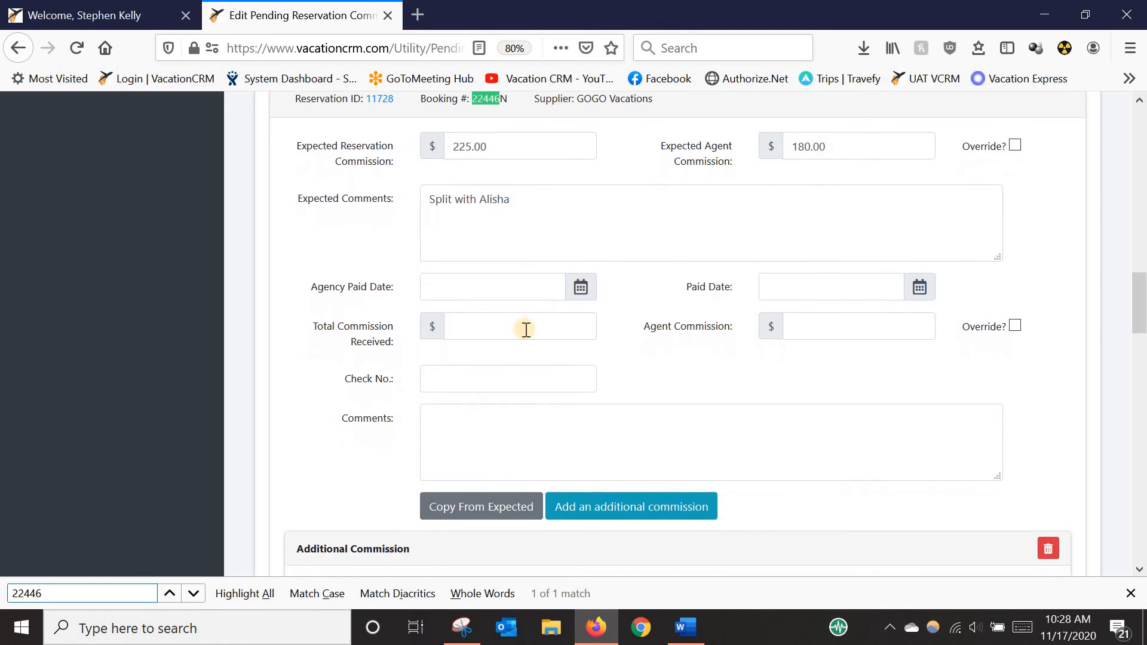
scroll(525, 330, "down", 2)
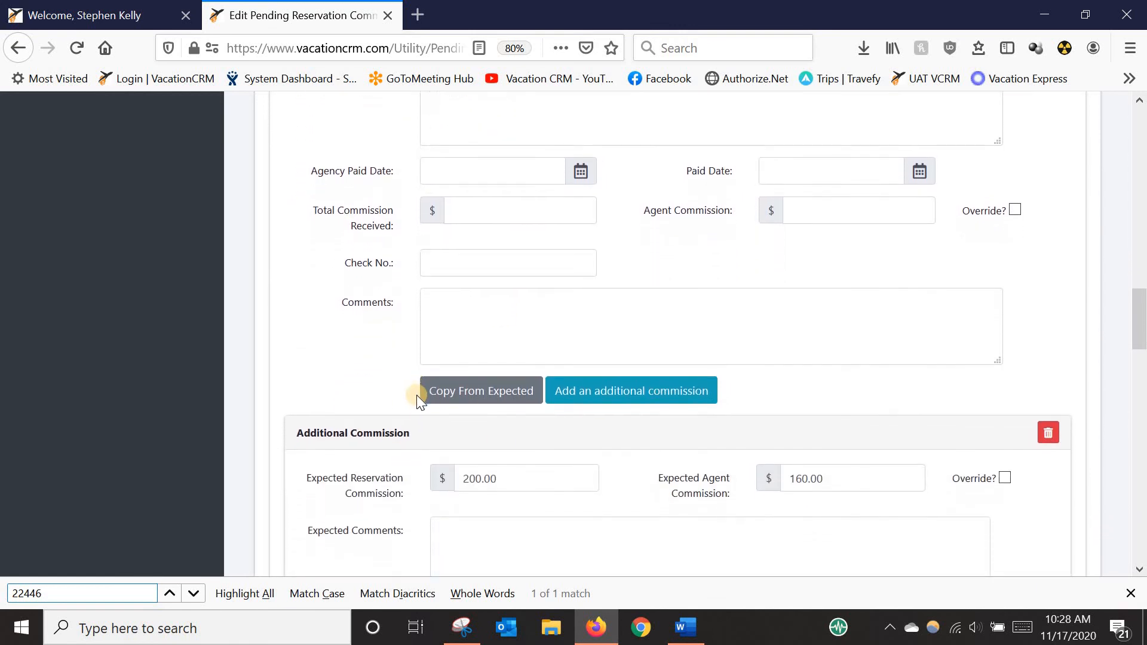
scroll(422, 288, "up", 4)
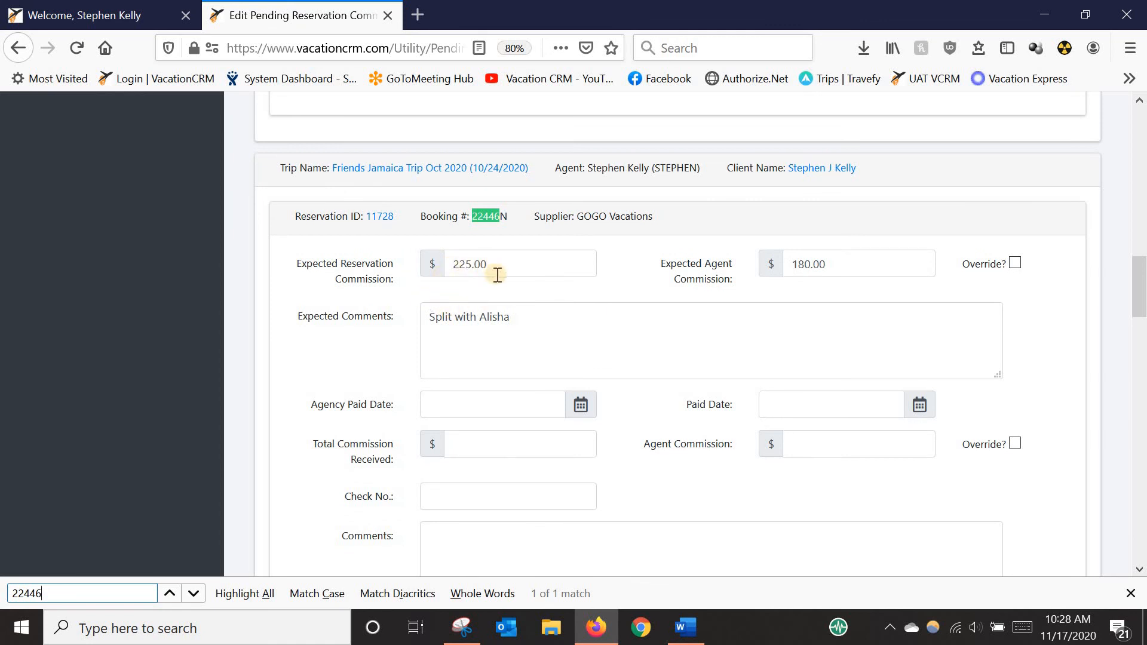
scroll(497, 275, "down", 1)
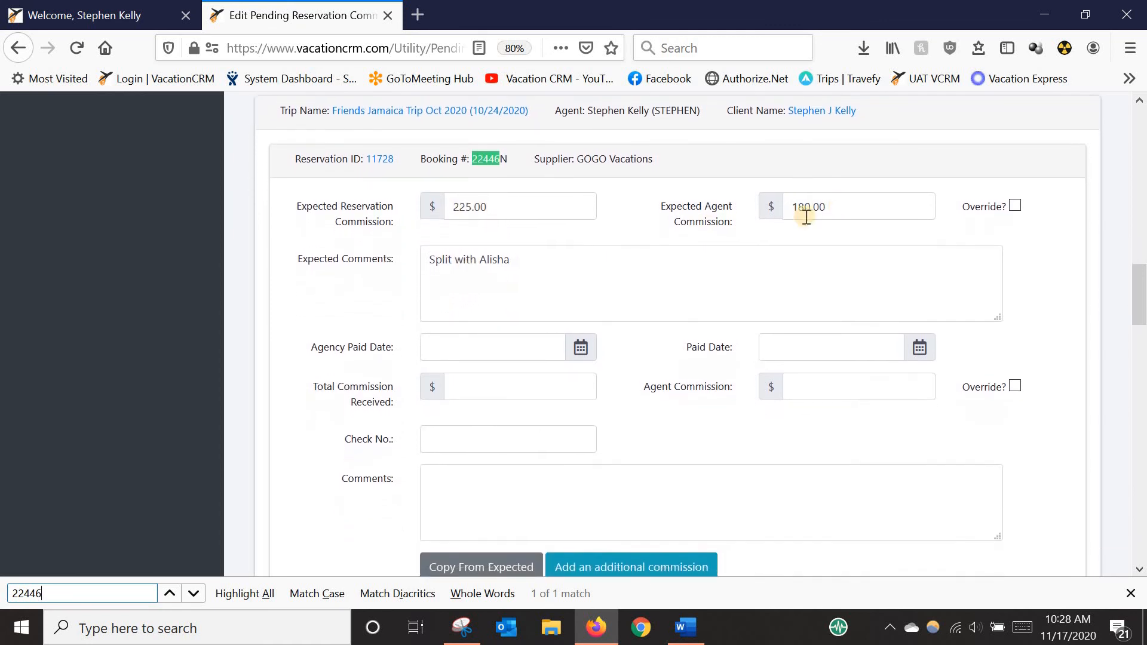
scroll(824, 263, "down", 5)
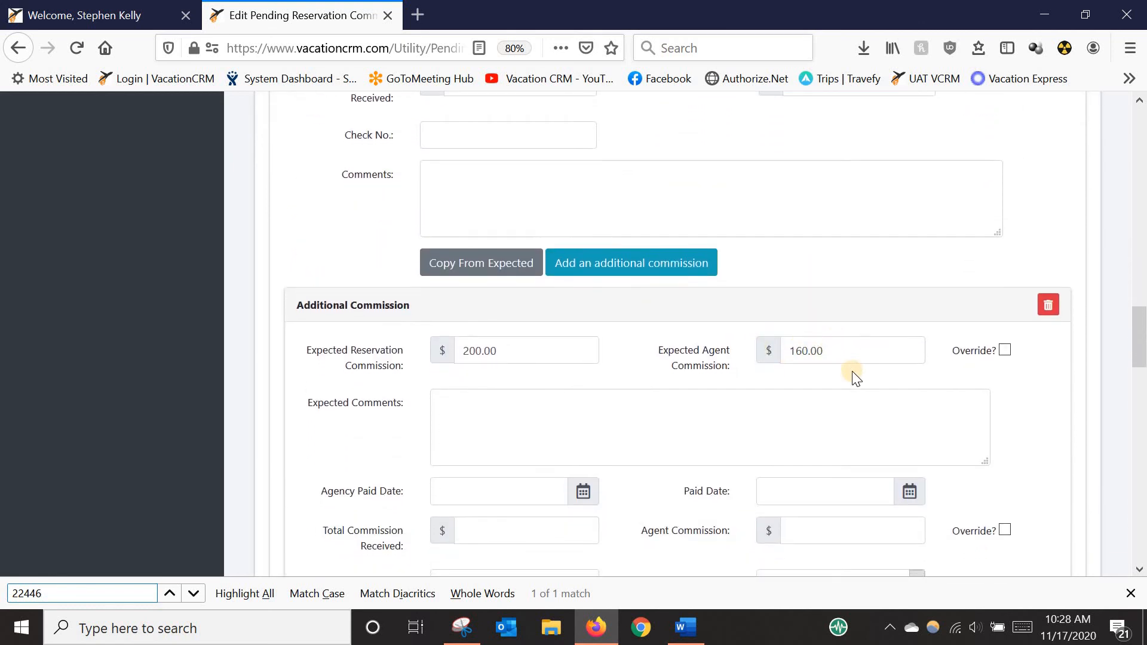
scroll(855, 388, "down", 2)
scroll(780, 429, "up", 4)
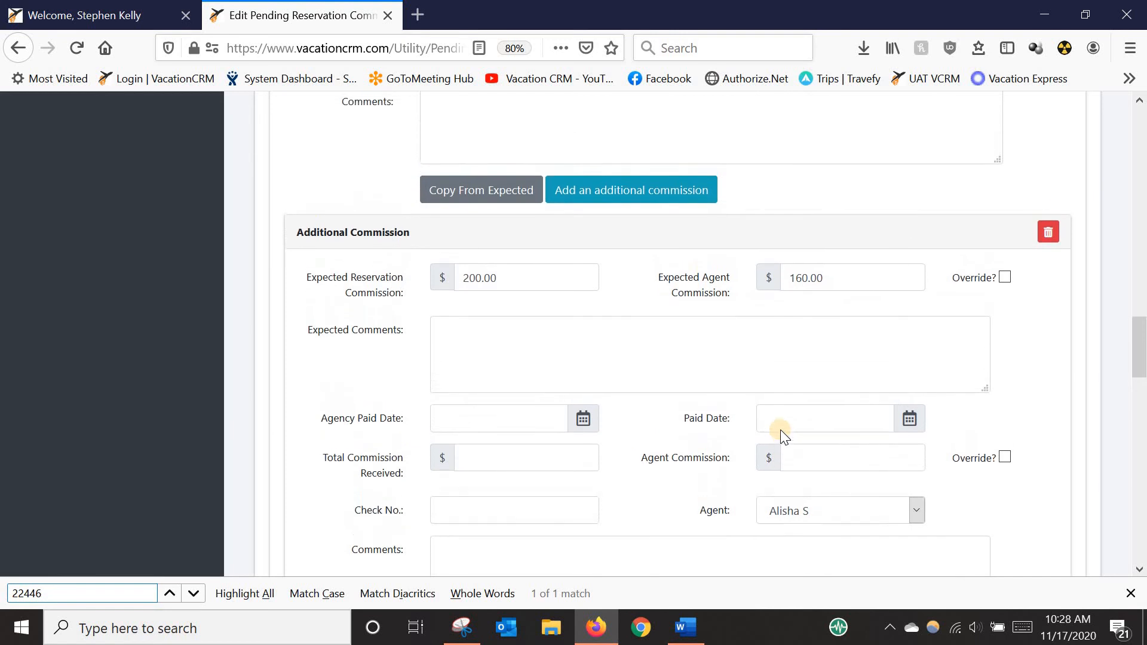
scroll(473, 436, "up", 1)
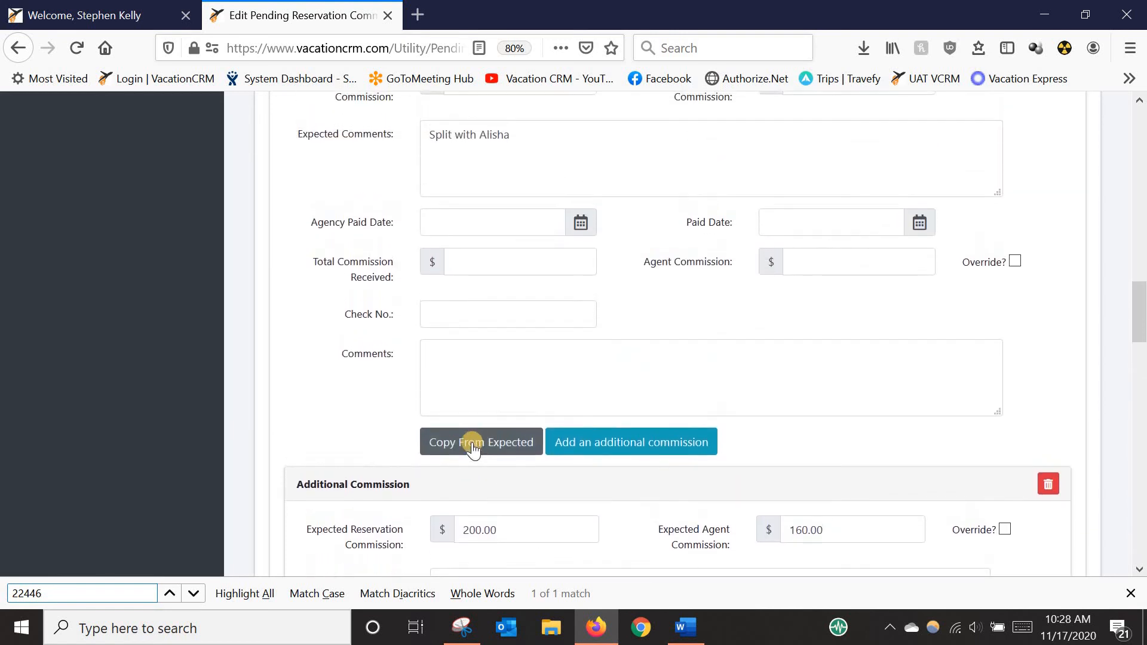
Copy the received commissions from the expected amounts for both the second booking's main commission and its additional commission.
left_click(471, 442)
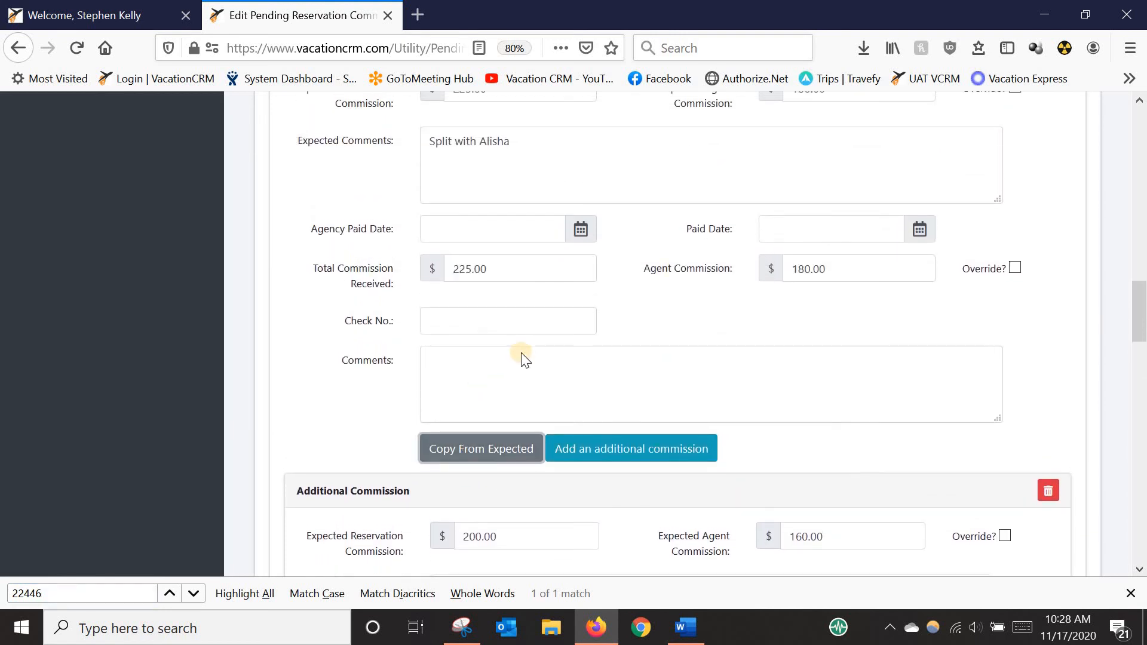
scroll(522, 358, "up", 2)
scroll(524, 377, "down", 1)
scroll(524, 394, "down", 7)
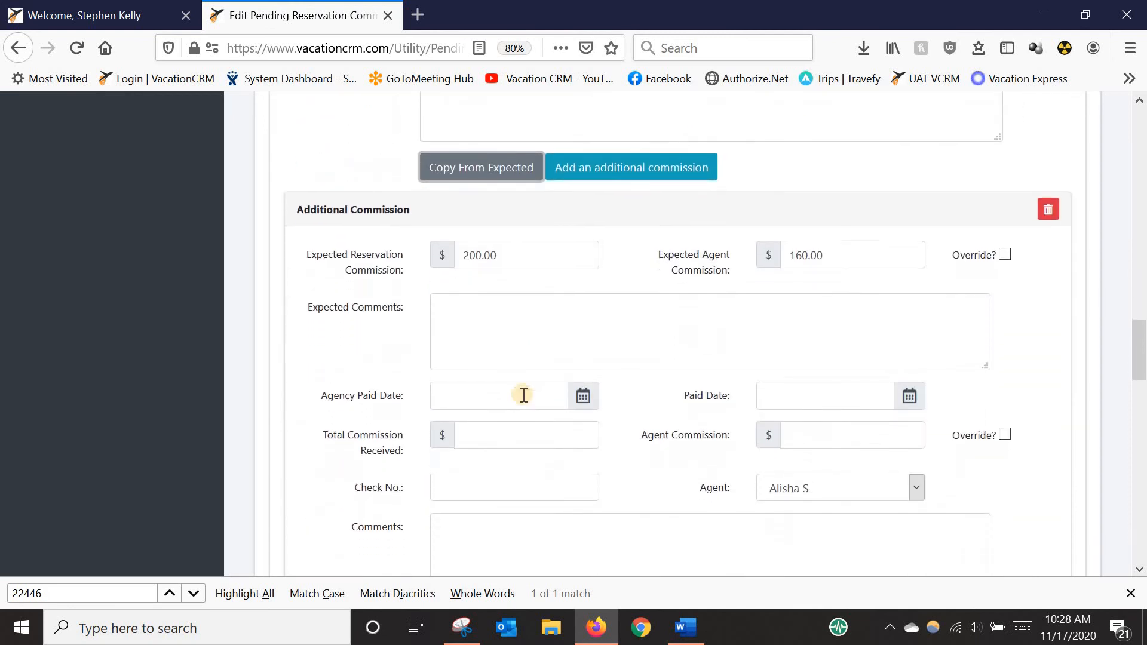
left_click(479, 488)
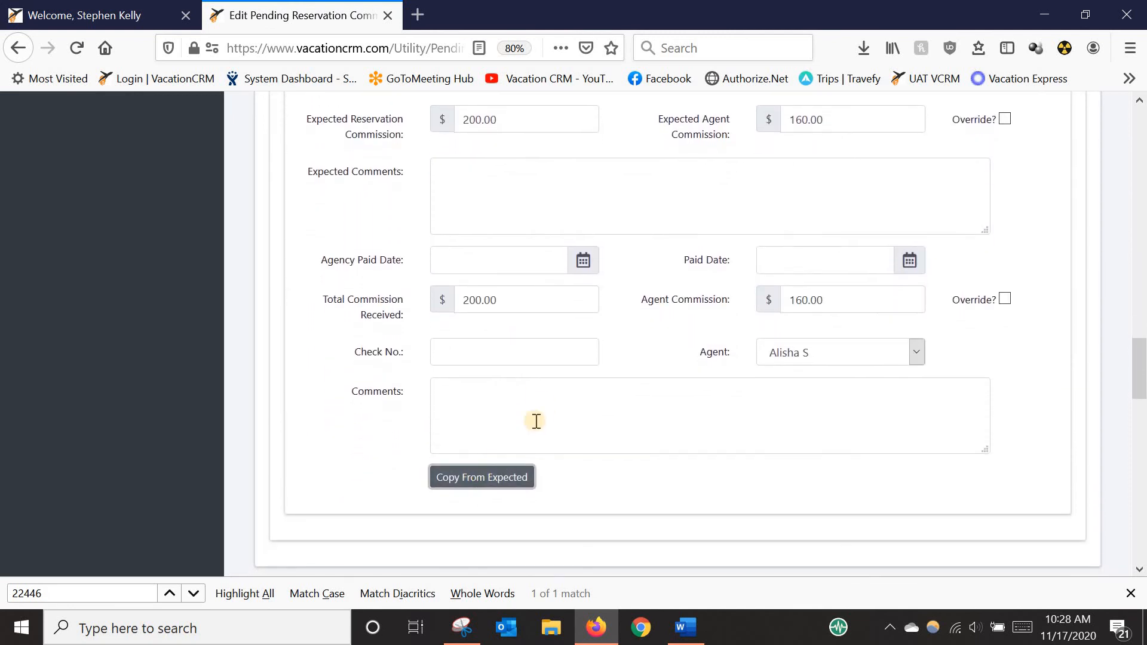
Set the second booking's main commission to an agency paid date of 11/17/2020 and an agent paid date of 11/20/2020.
scroll(552, 389, "up", 1)
scroll(548, 387, "up", 7)
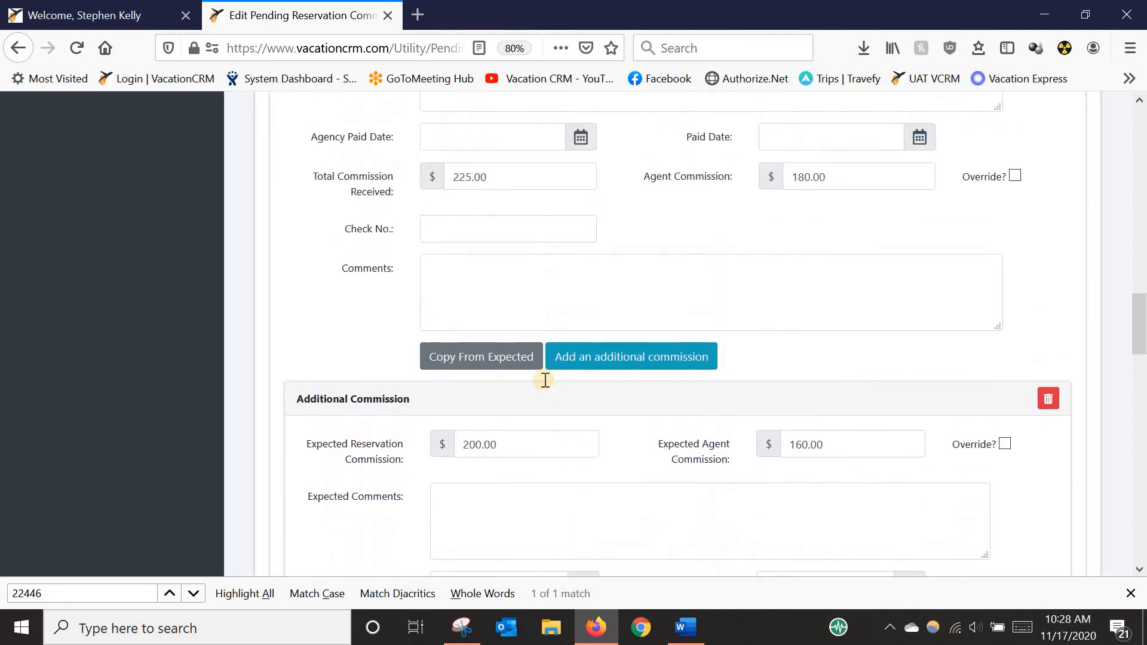
left_click(473, 285)
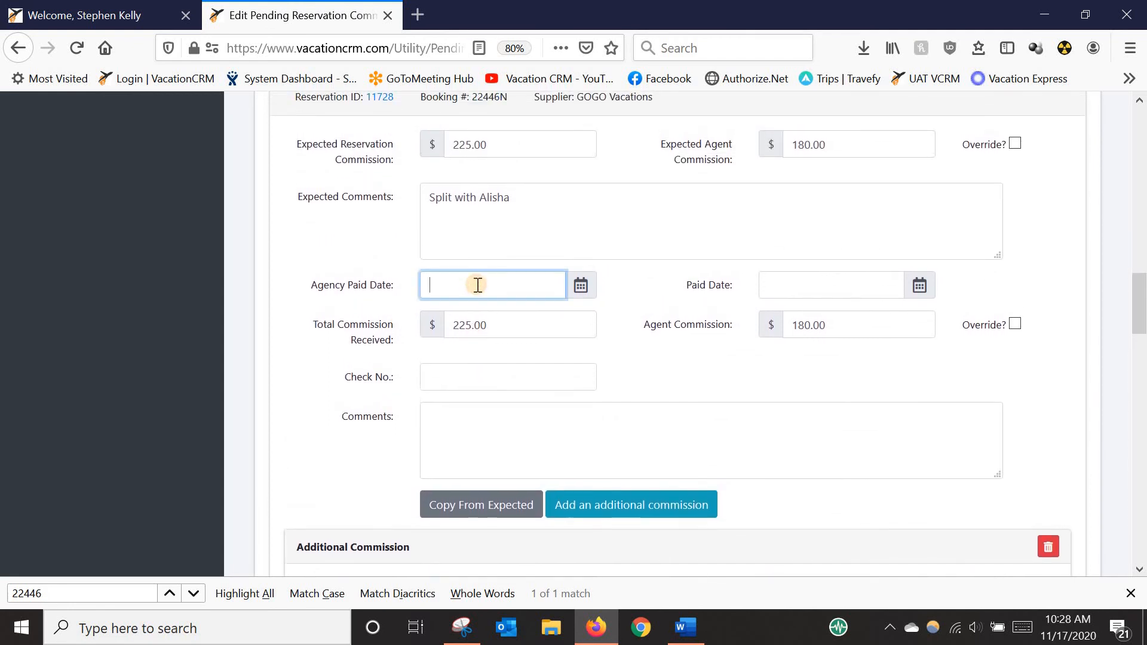
left_click(468, 408)
left_click(808, 287)
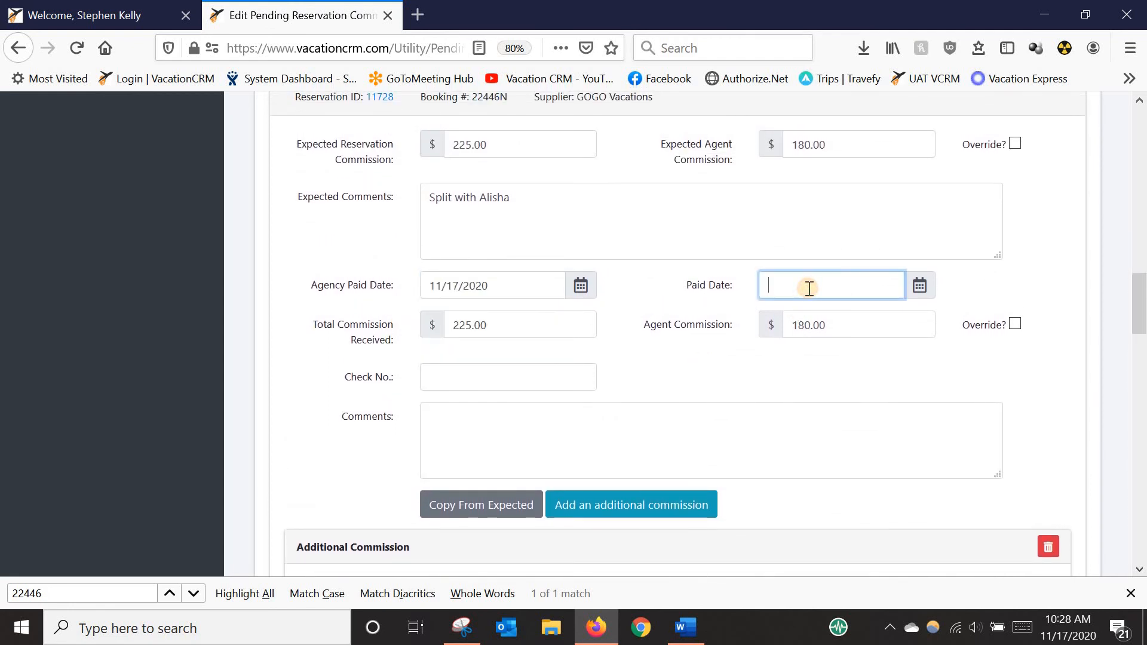
left_click(867, 409)
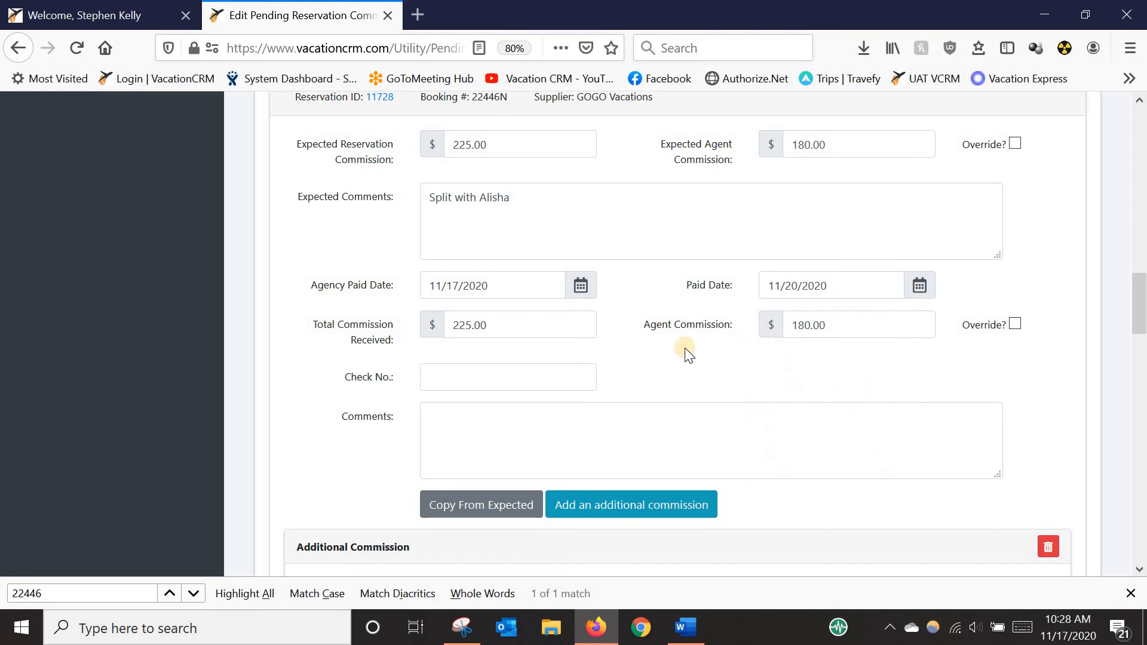
Date the second booking's additional commission as agency paid on 11/17/2020 and agent paid on 11/20/2020.
scroll(686, 347, "down", 2)
scroll(686, 348, "down", 4)
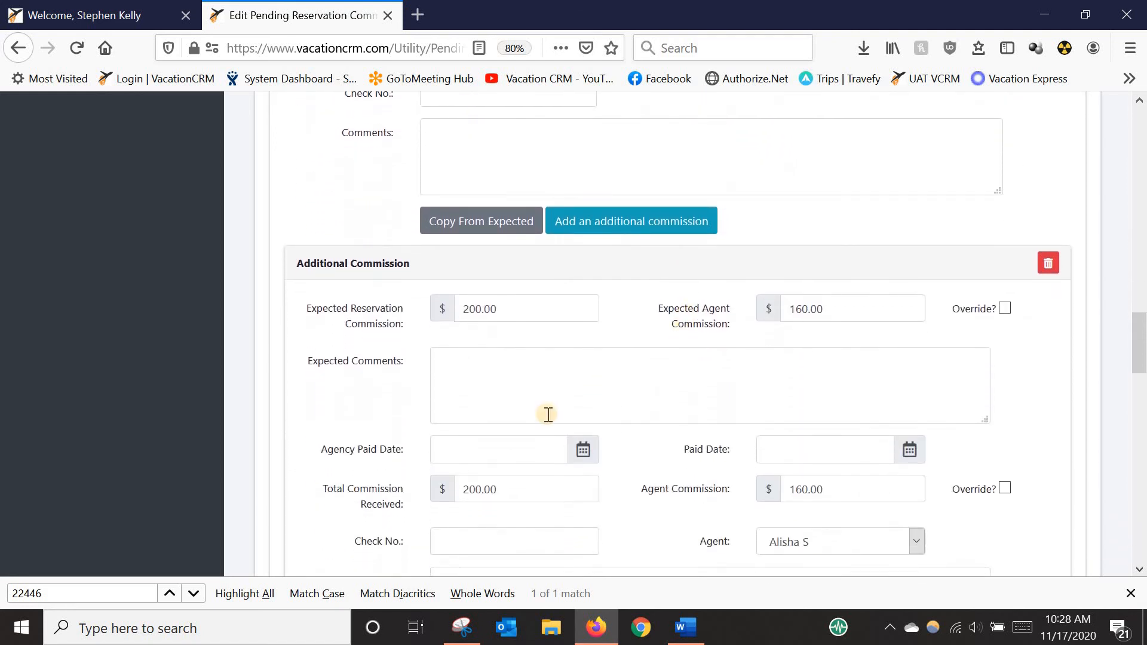
left_click(500, 434)
left_click(477, 341)
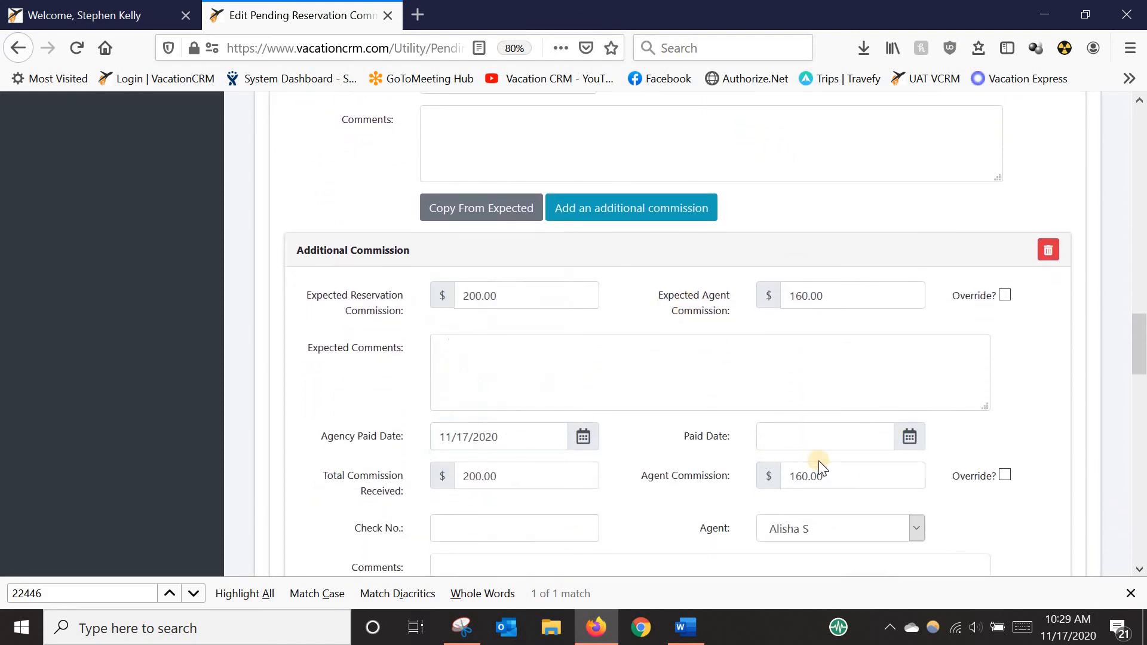
left_click(810, 431)
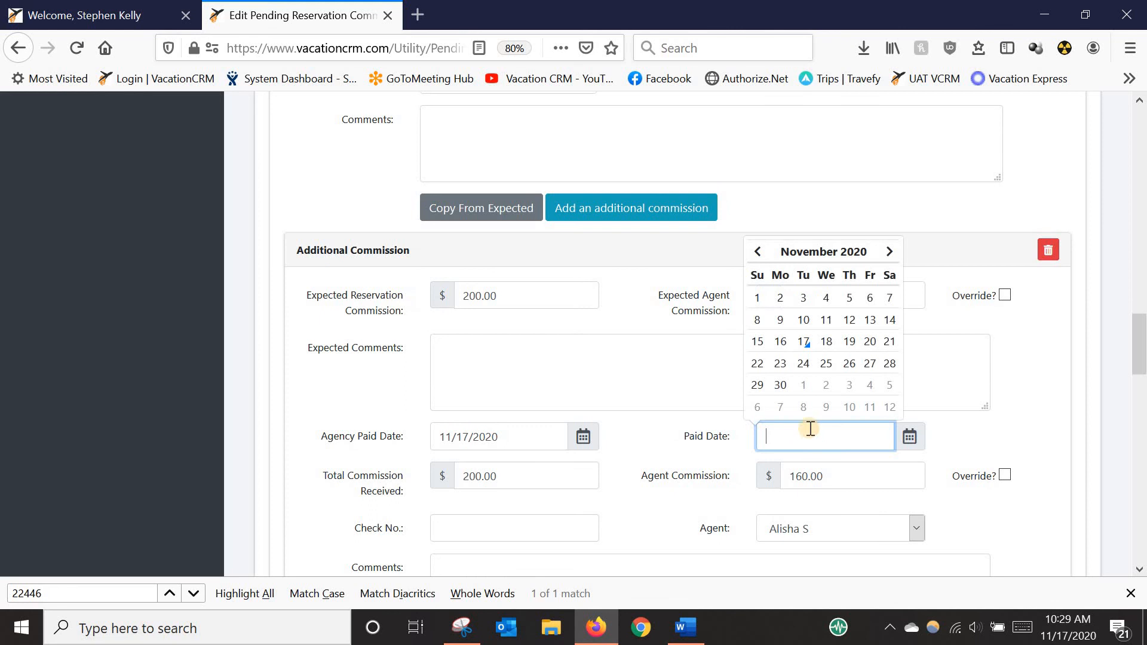
left_click(869, 342)
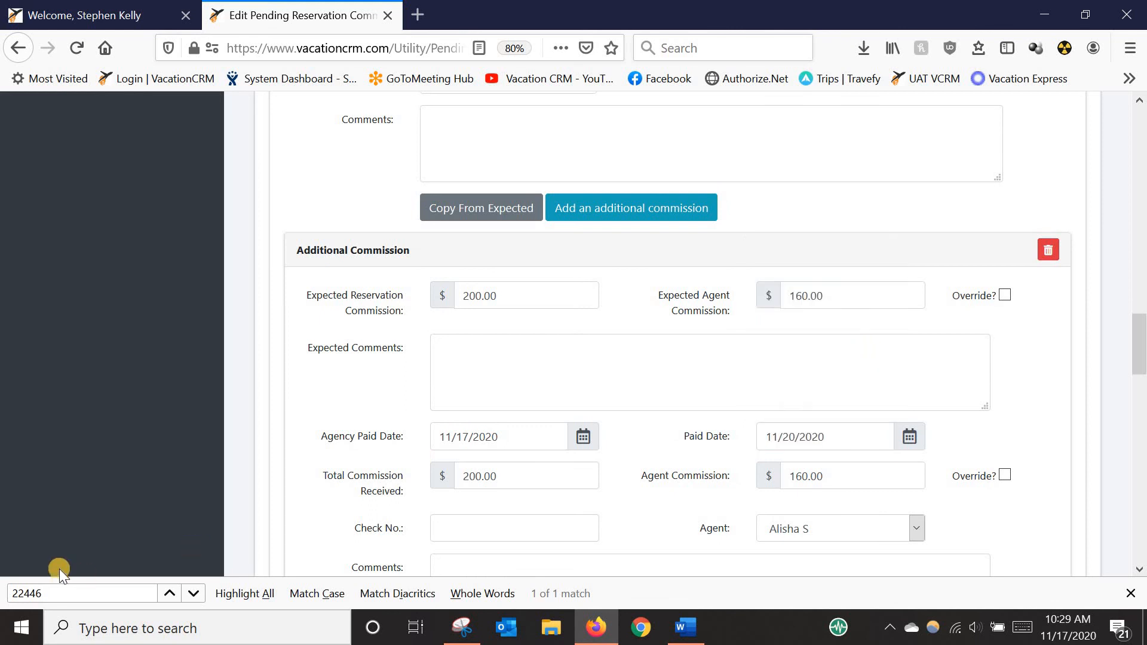
Find the statement's third booking number among the pending commissions and copy its received commissions from the expected amounts.
left_click(65, 595)
key("BackSpace")
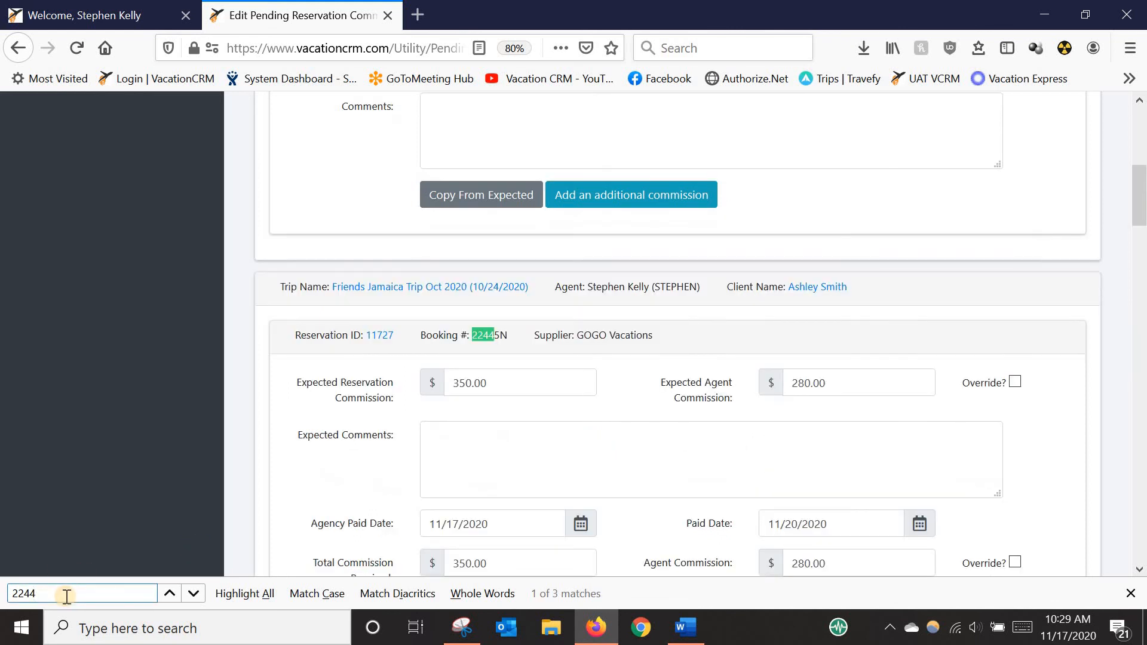
type("7")
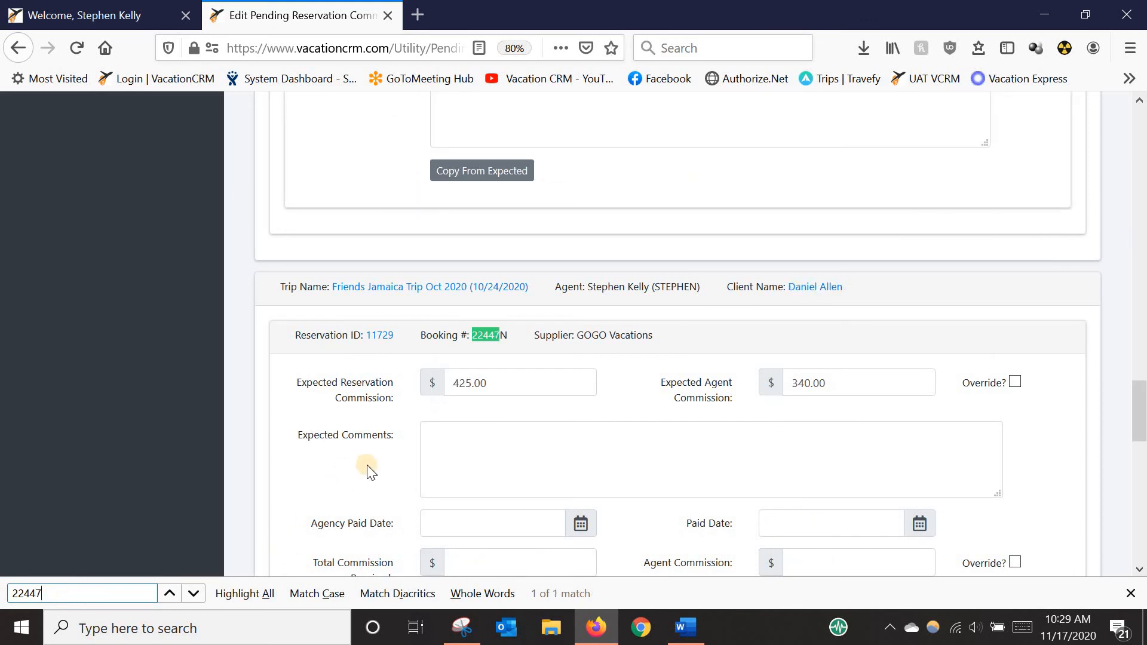
scroll(382, 471, "down", 2)
left_click(456, 513)
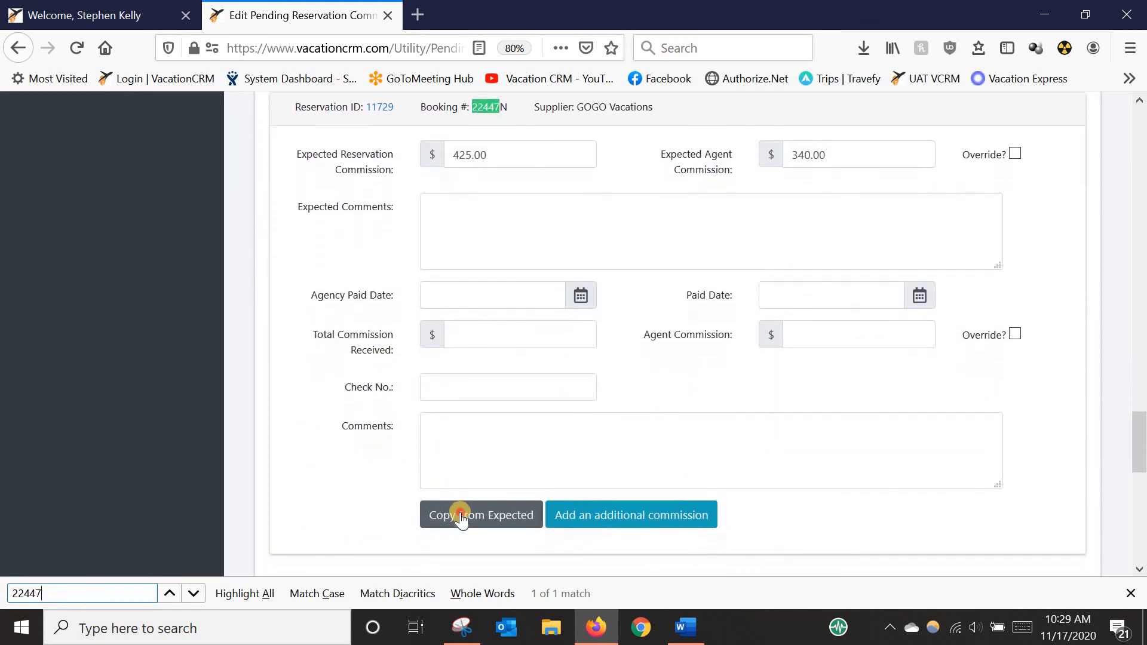
Set the third booking's agency paid date to 11/17/2020 and its agent paid date to 11/20/2020.
left_click(463, 287)
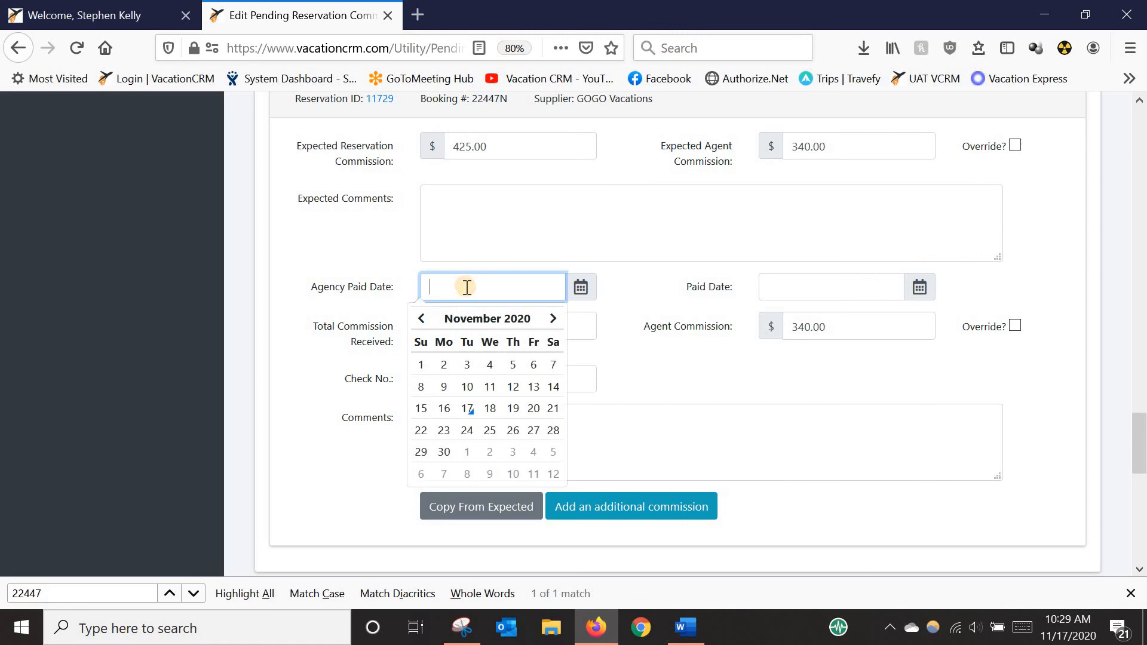
left_click(463, 410)
left_click(788, 293)
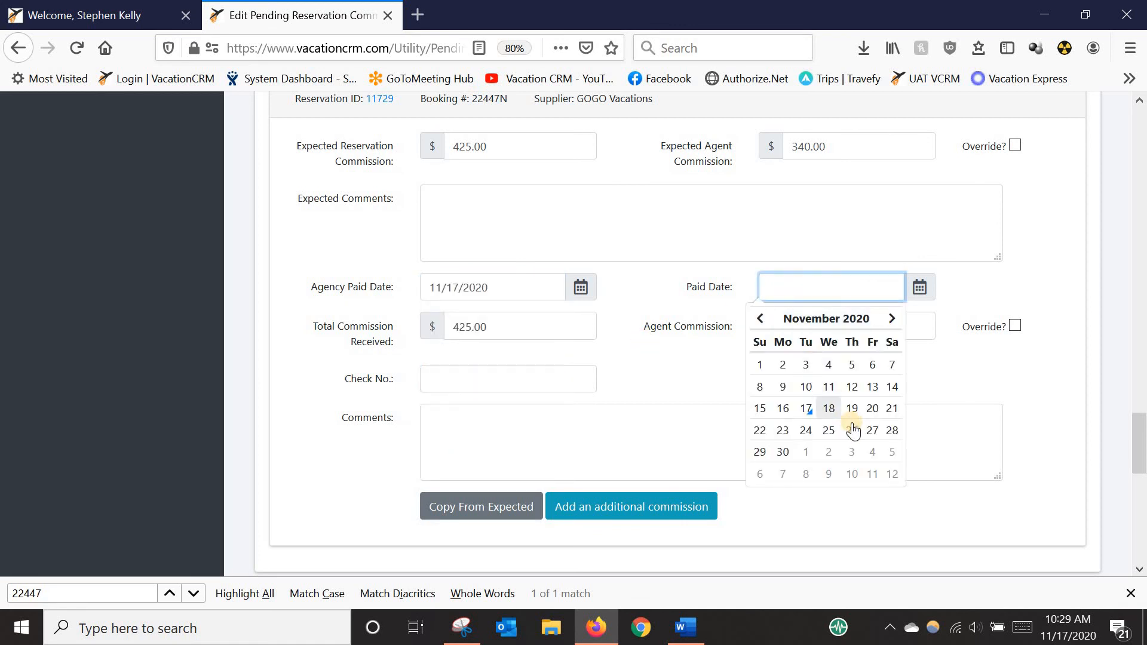
left_click(873, 409)
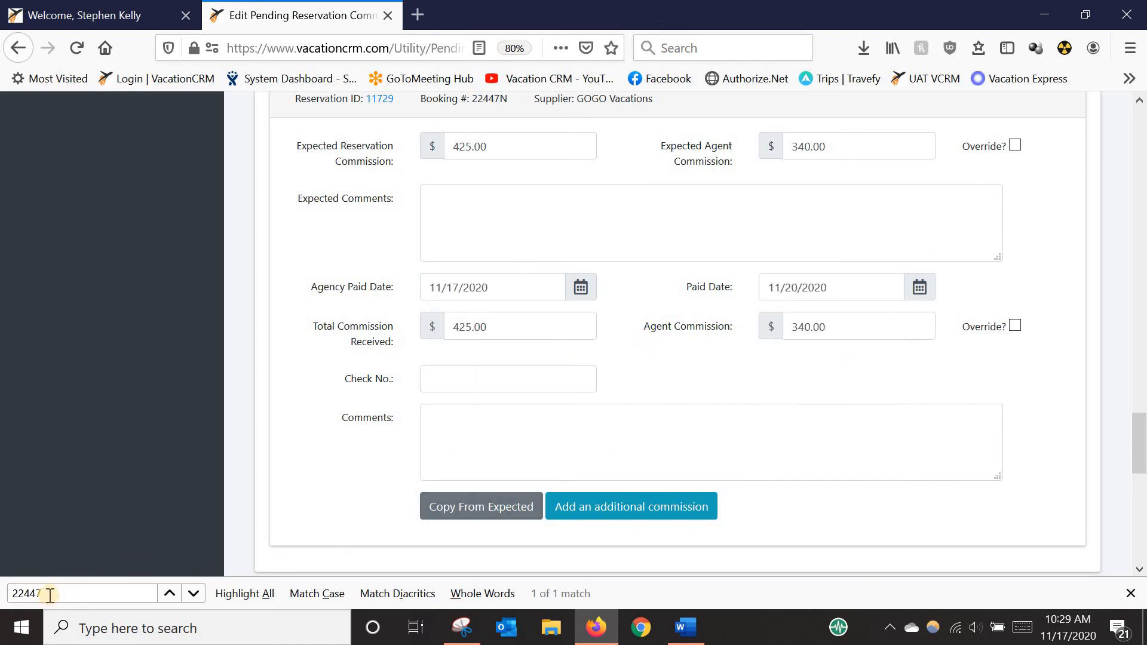
Find the statement's fourth booking number among the pending commissions and copy its received commissions from the expected amounts.
left_click_drag(46, 593, 1, 595)
type("11554")
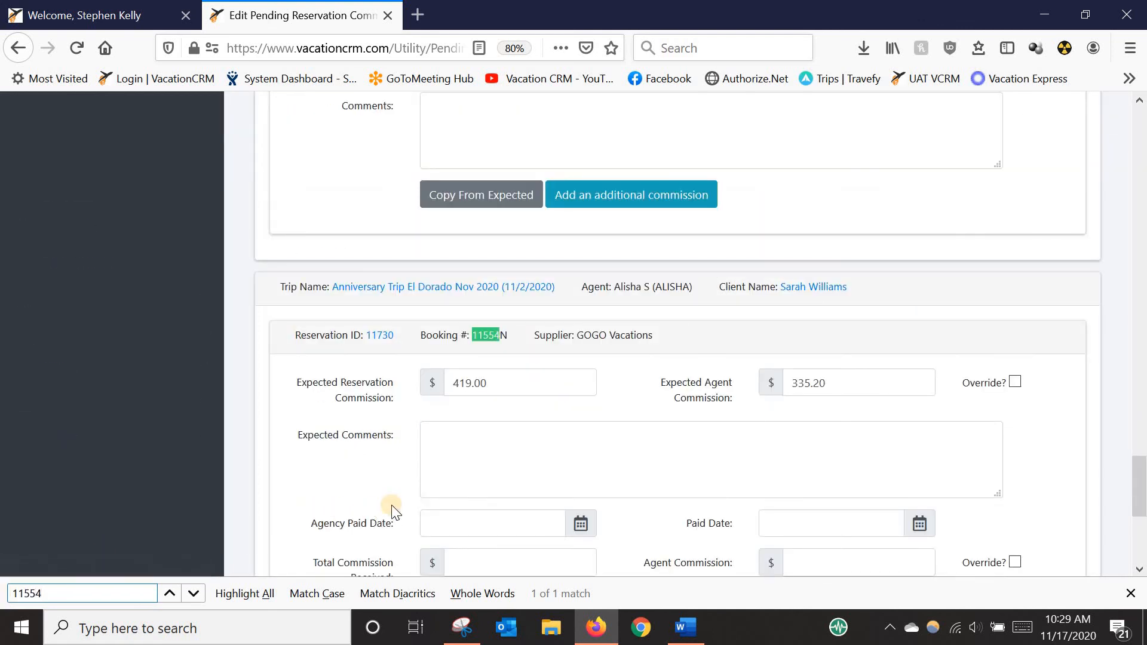
scroll(403, 505, "down", 2)
scroll(417, 495, "down", 7)
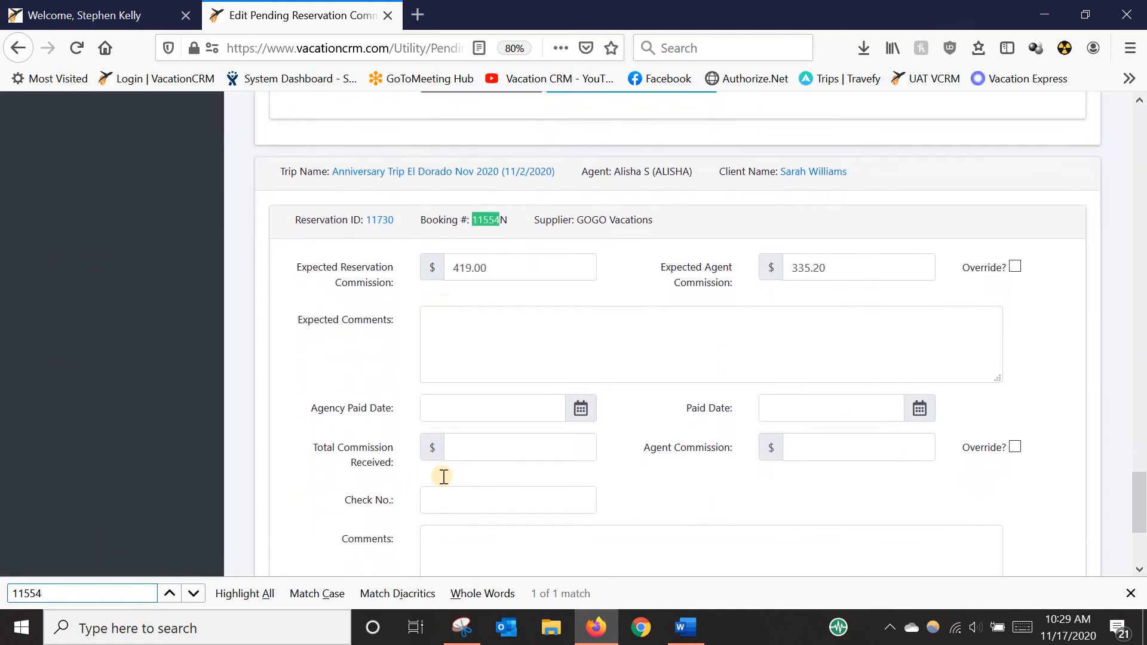
left_click(470, 415)
scroll(482, 371, "up", 3)
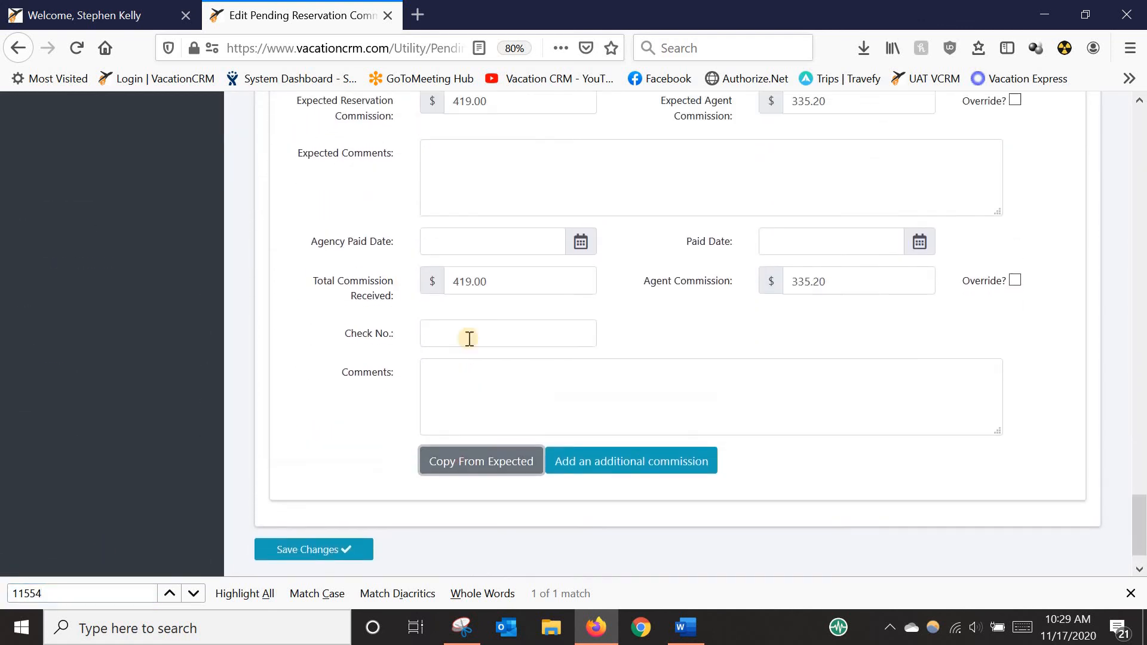
Set the fourth booking's agency paid date to 11/17/2020 and agent paid date to 11/20/2020, and save the commission changes.
left_click(471, 312)
left_click(464, 437)
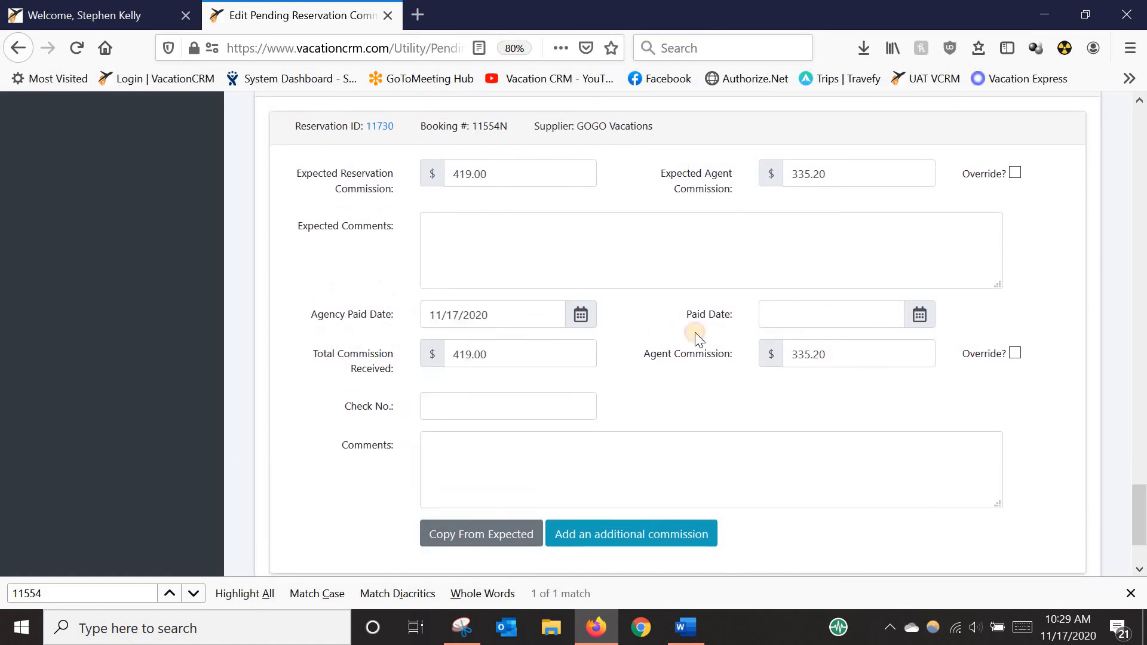
left_click(789, 315)
left_click(872, 440)
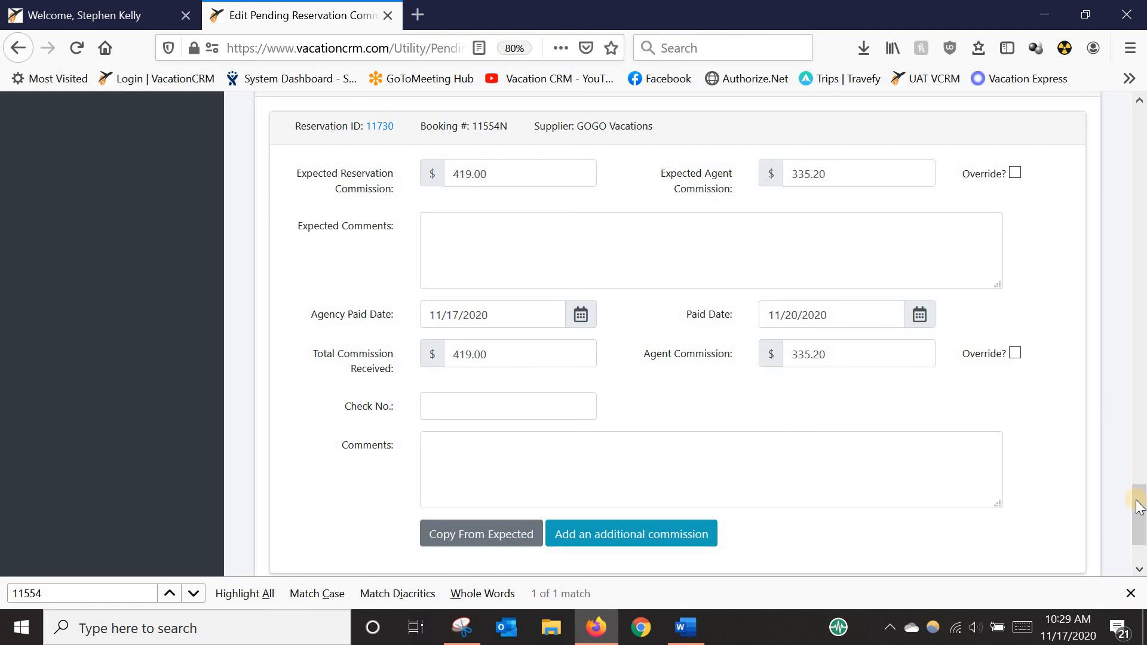
scroll(1140, 529, "down", 3)
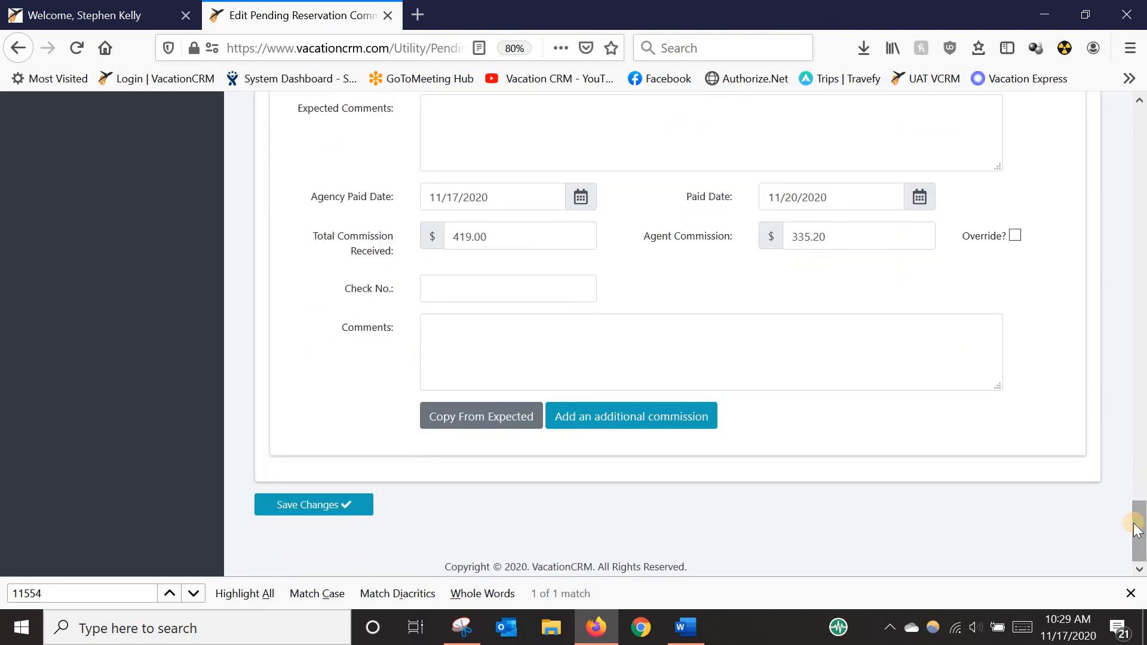
left_click(321, 508)
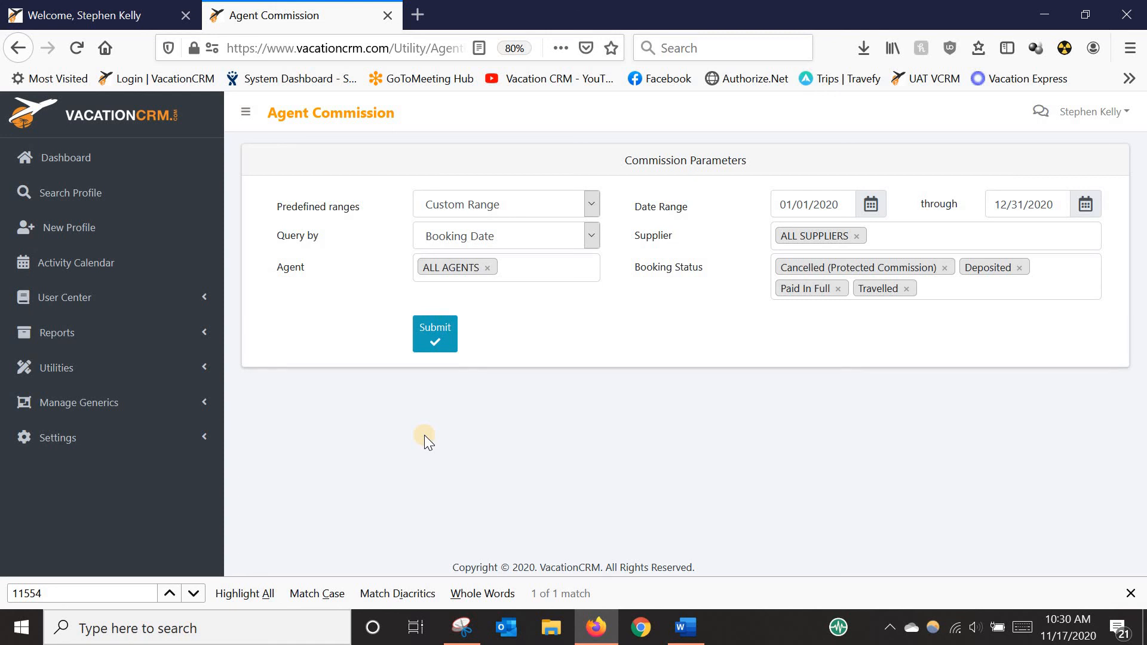
Open System Reports and select the Paid Agent Commissions report.
left_click(53, 333)
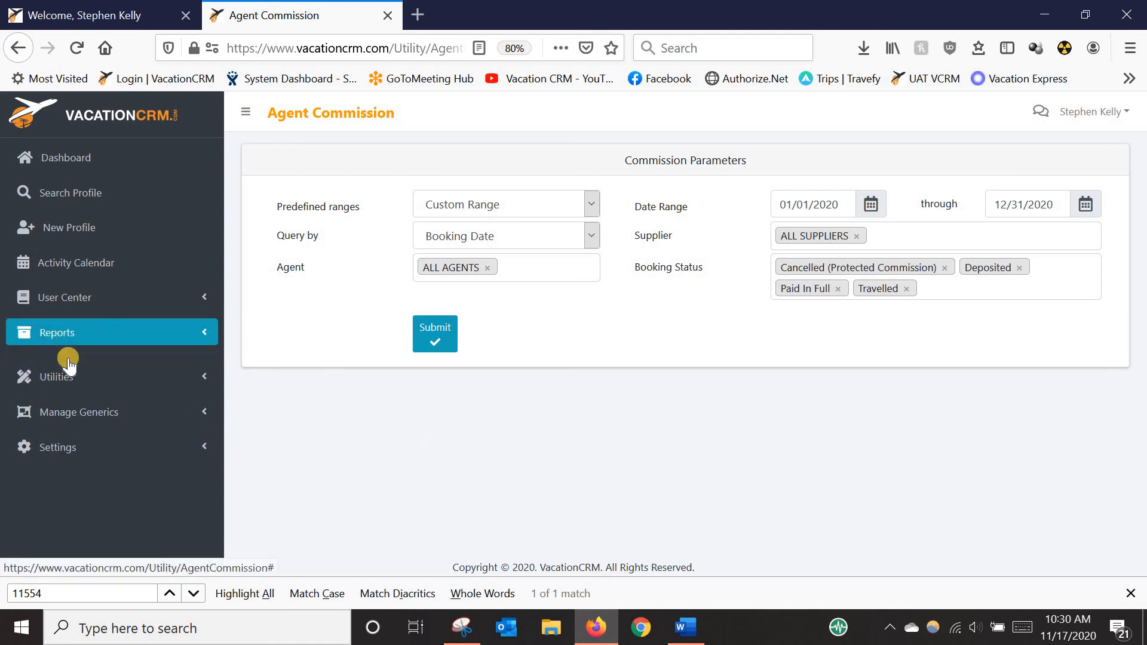
left_click(67, 364)
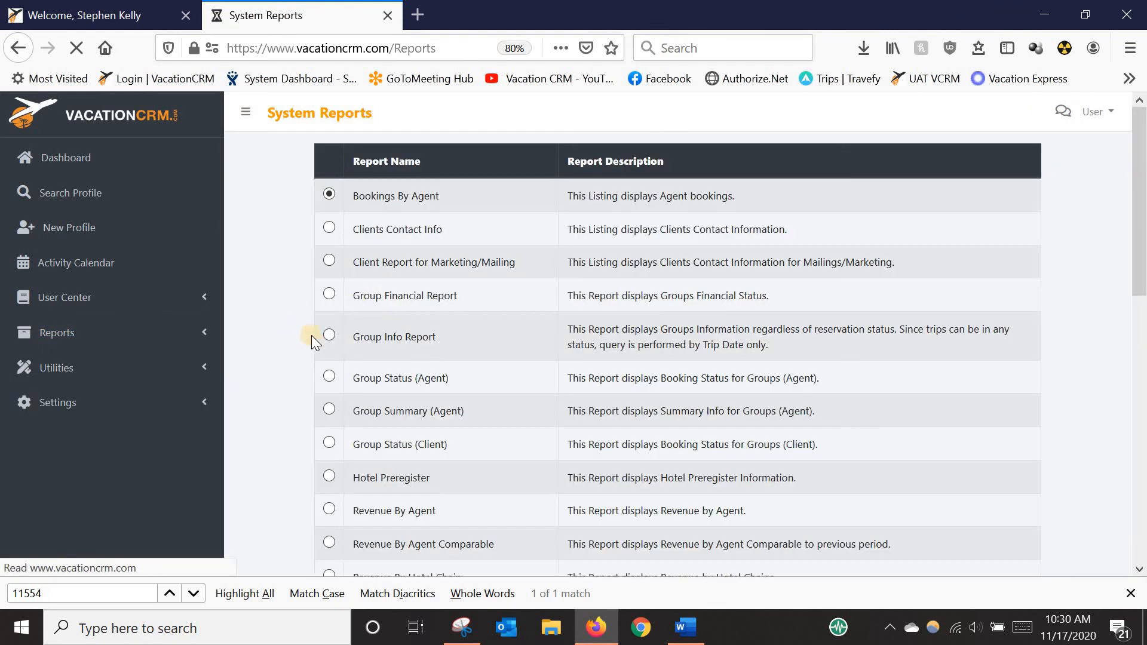
scroll(628, 455, "down", 3)
left_click(1130, 593)
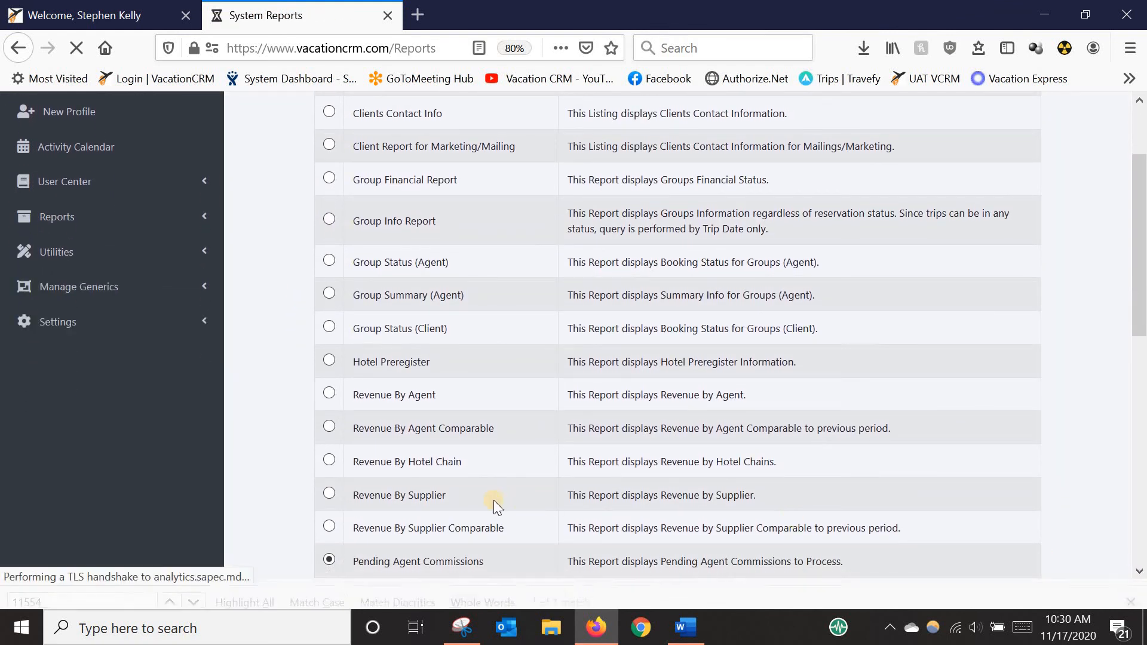
scroll(441, 494, "down", 1)
scroll(441, 493, "down", 4)
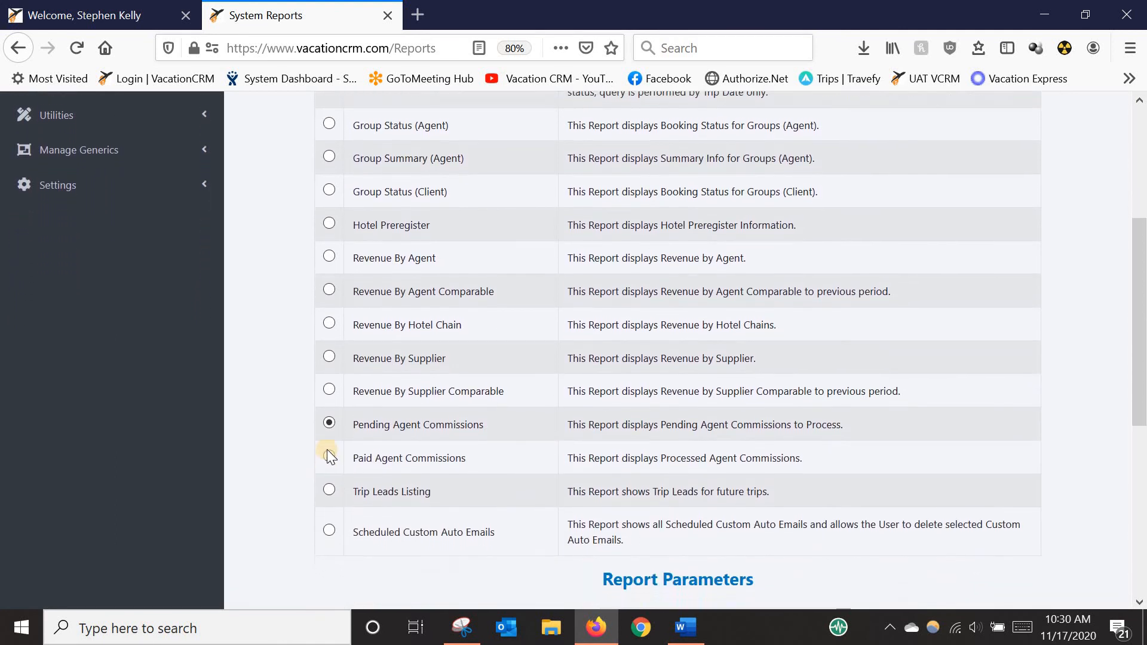
left_click(328, 421)
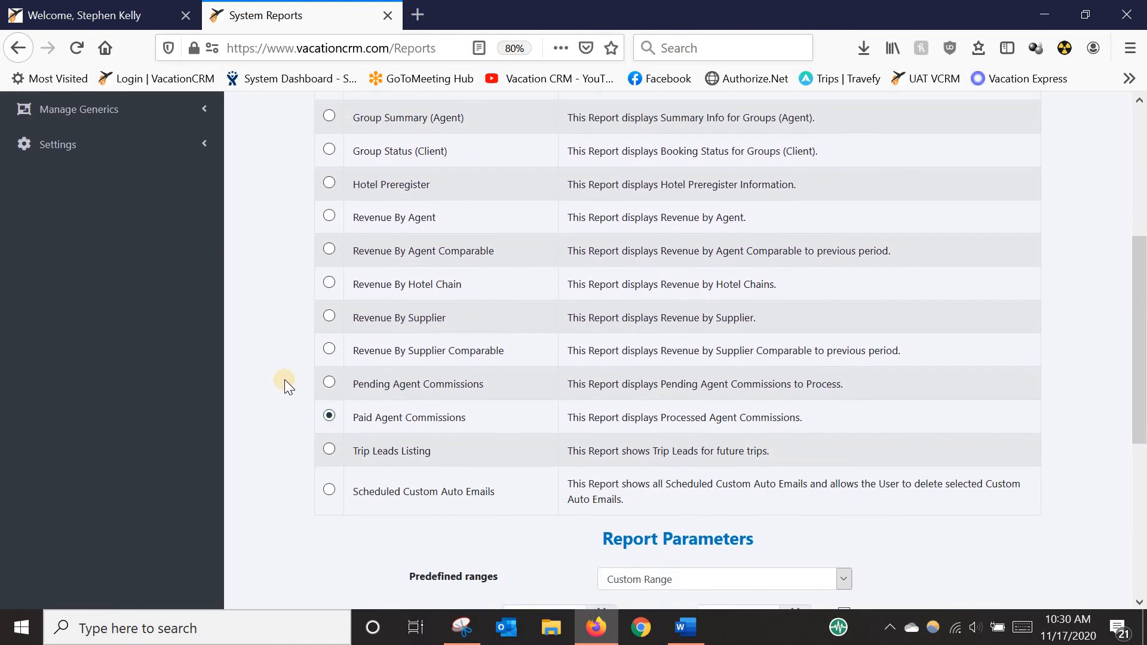
Set the Paid Agent Commissions report's date range to 11/20/2020 through 11/20/2020.
scroll(284, 378, "down", 3)
scroll(284, 379, "down", 3)
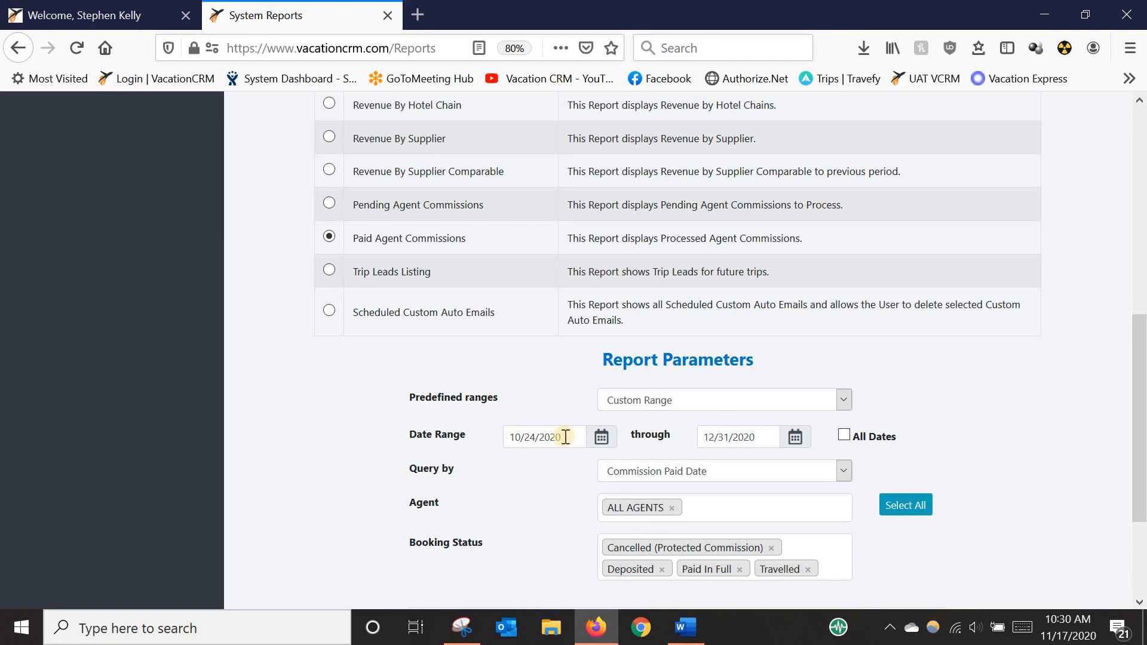
left_click_drag(565, 436, 385, 435)
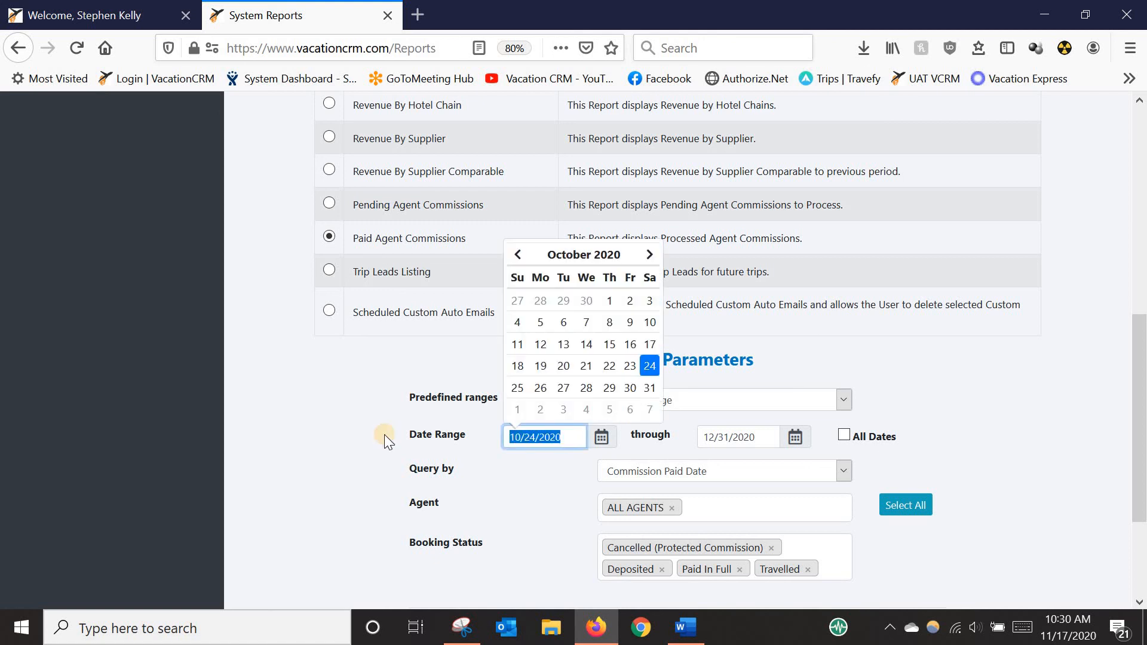
type("11/20/2020")
key("Tab")
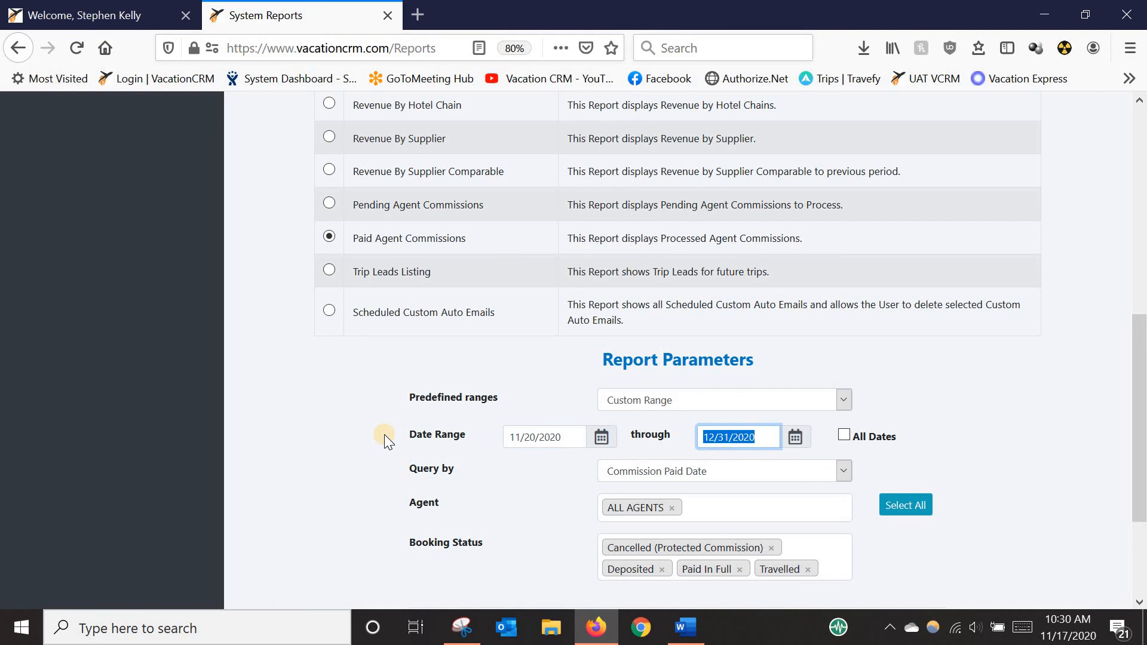
type("11/20/2020")
left_click(385, 435)
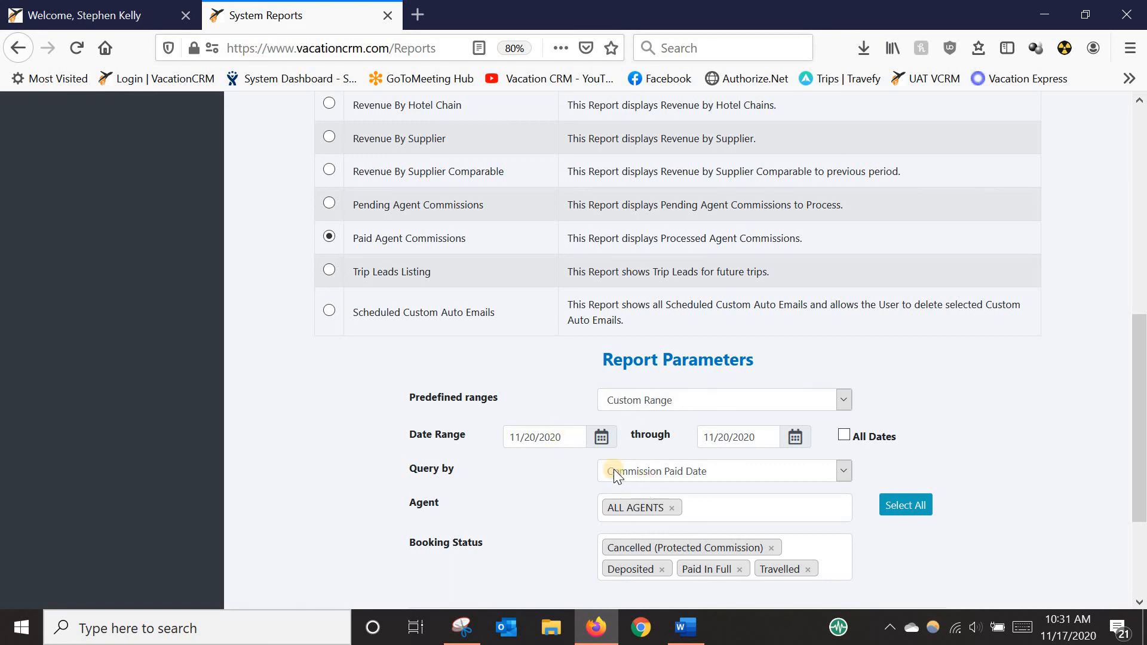
Show the paid agent commissions report on screen and check the expected comment on the split booking.
scroll(642, 479, "down", 2)
scroll(642, 479, "down", 1)
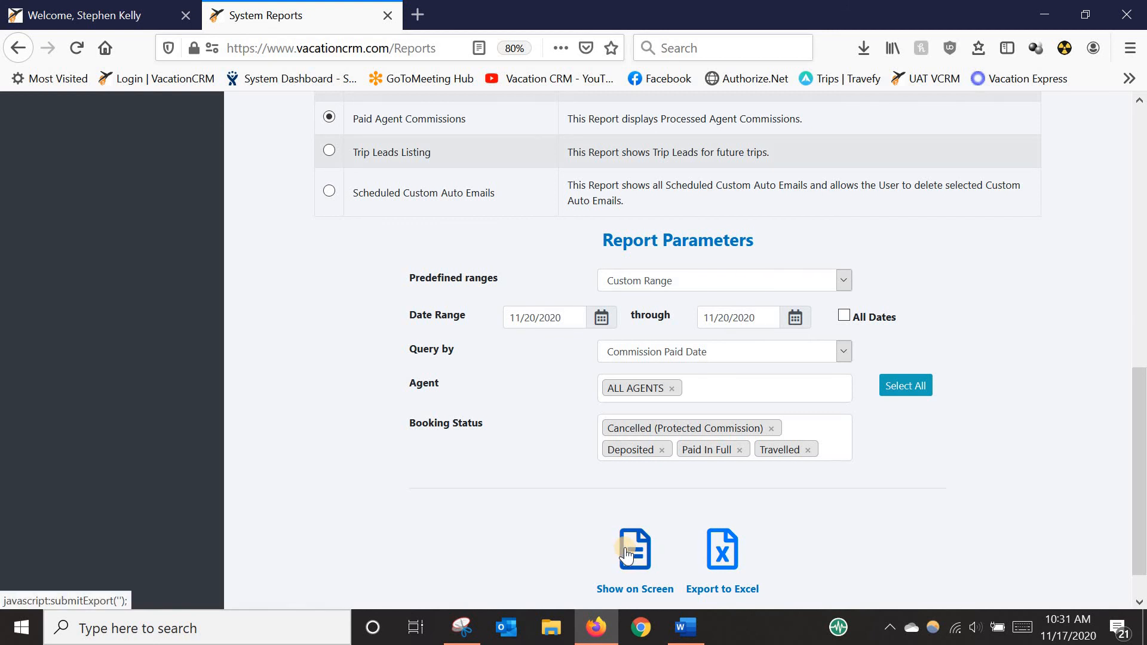
left_click(626, 554)
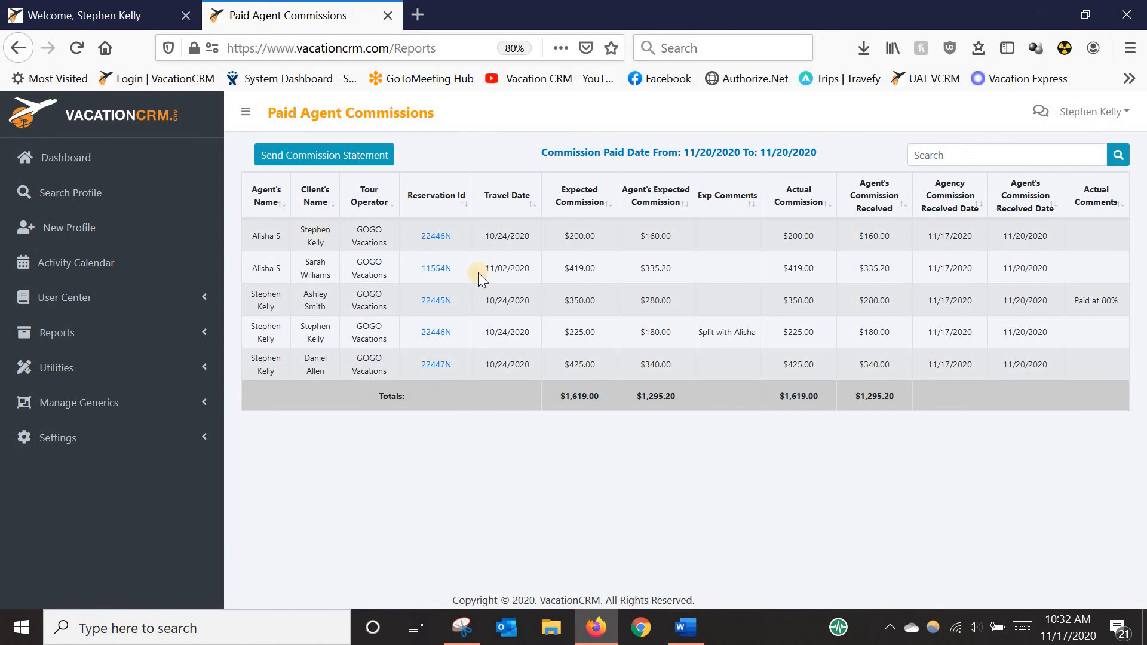
left_click_drag(694, 336, 737, 335)
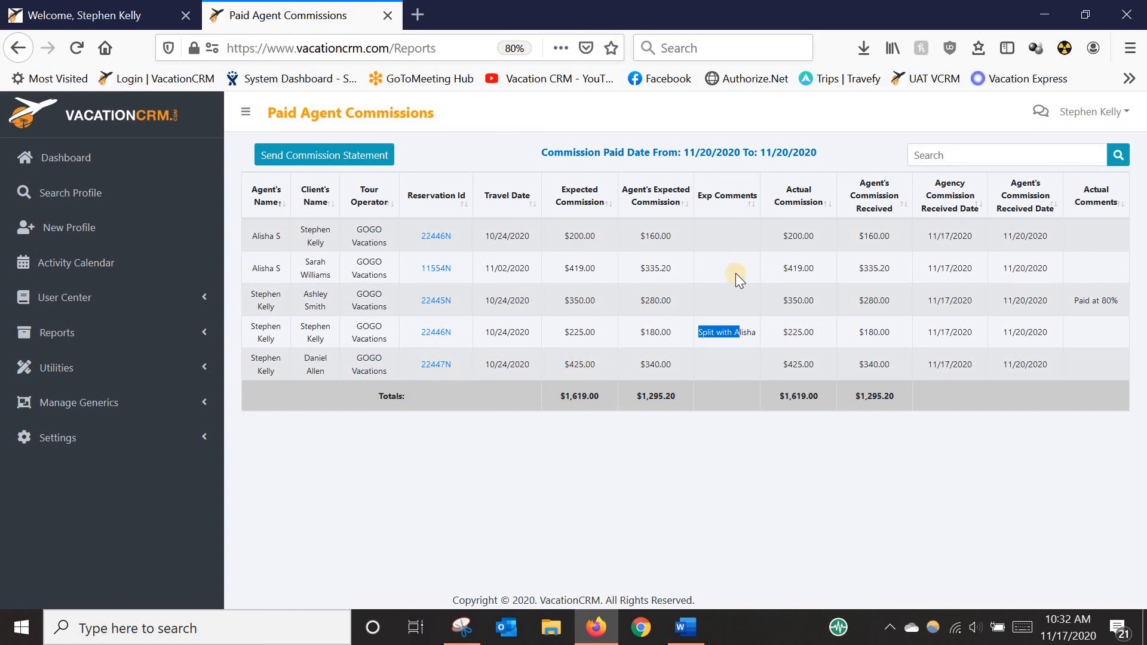
Send the commission statement for all agents to the current user and selected agents.
left_click(311, 155)
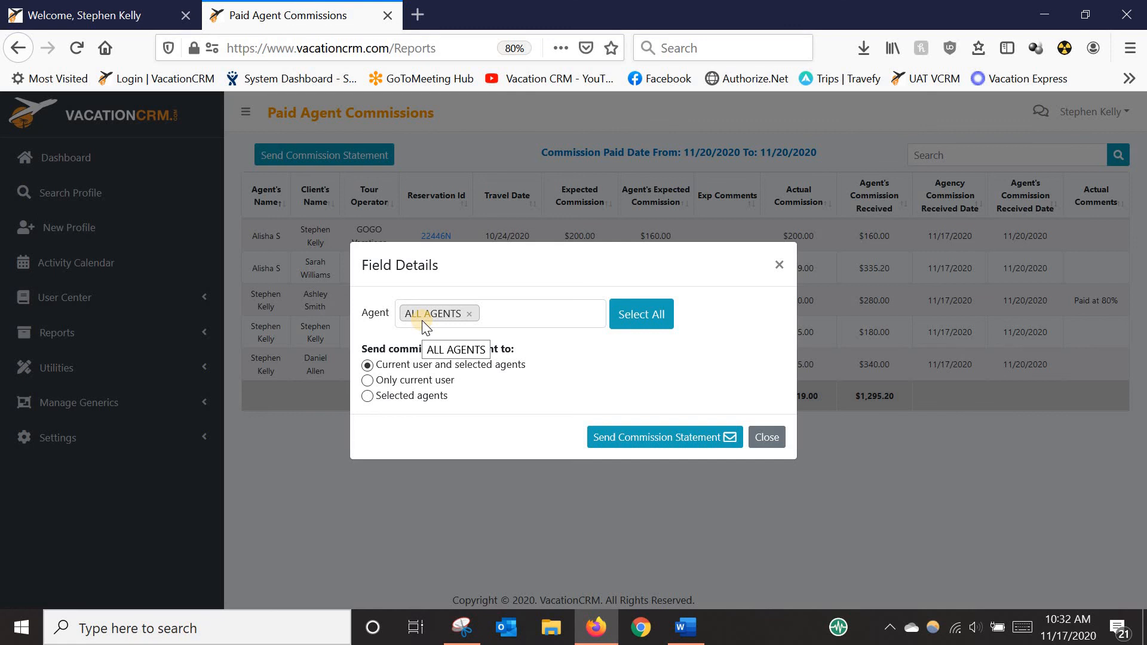
left_click(504, 313)
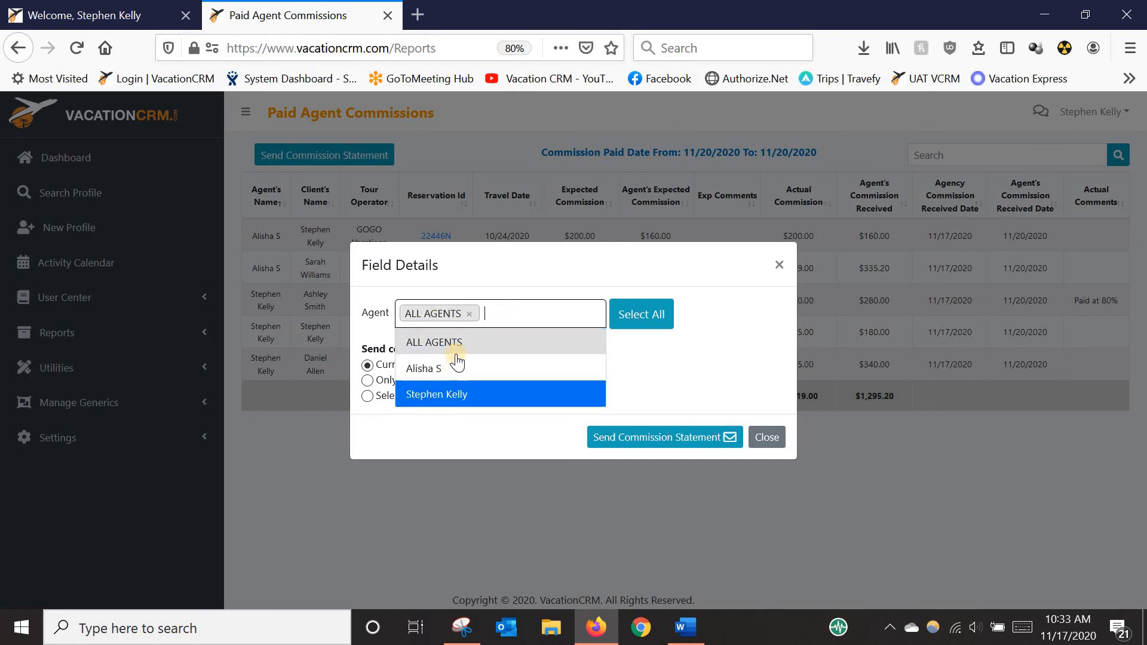
left_click(500, 314)
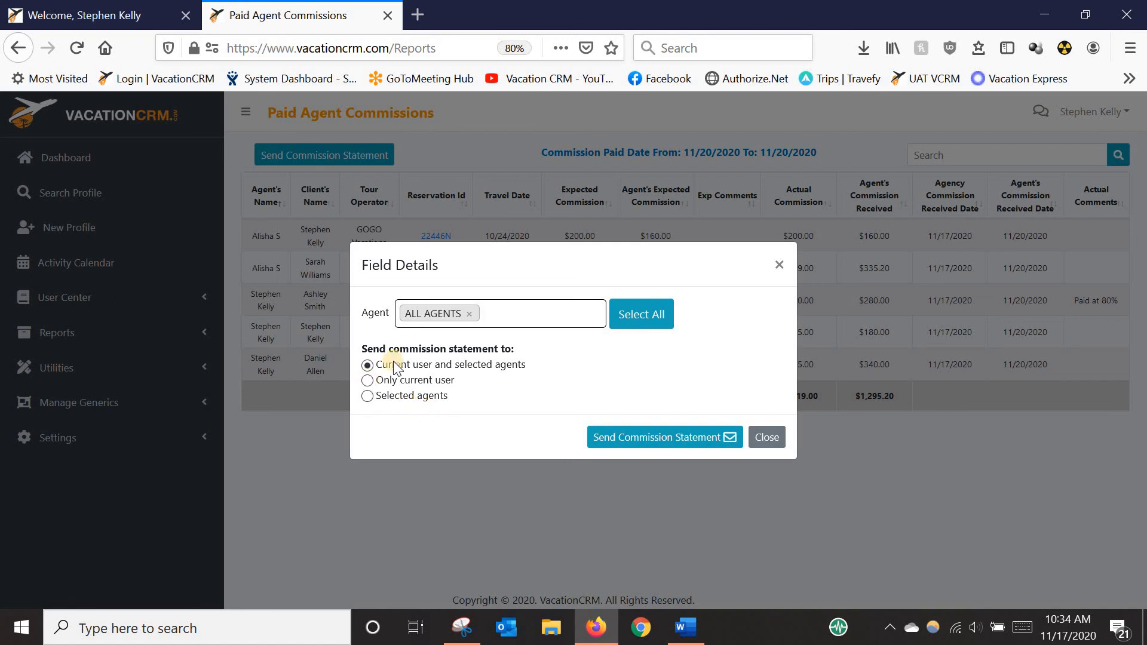
left_click(685, 439)
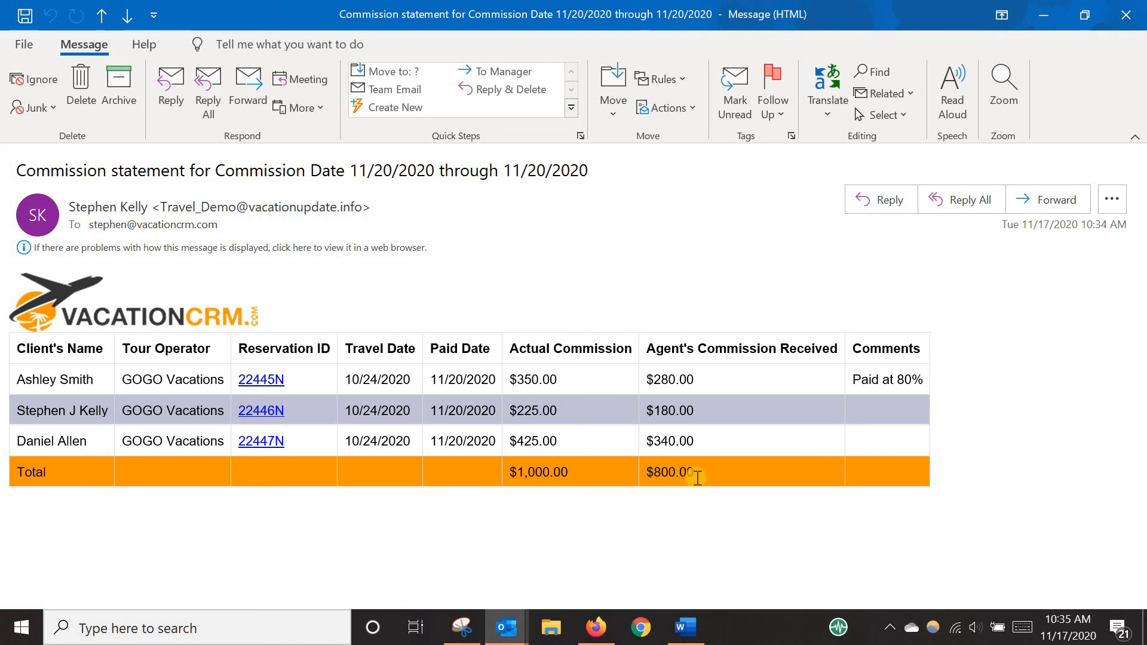
Review the emailed commission statements in Outlook, comparing the single agent's totals with the all-agents version's totals.
left_click_drag(645, 472, 692, 490)
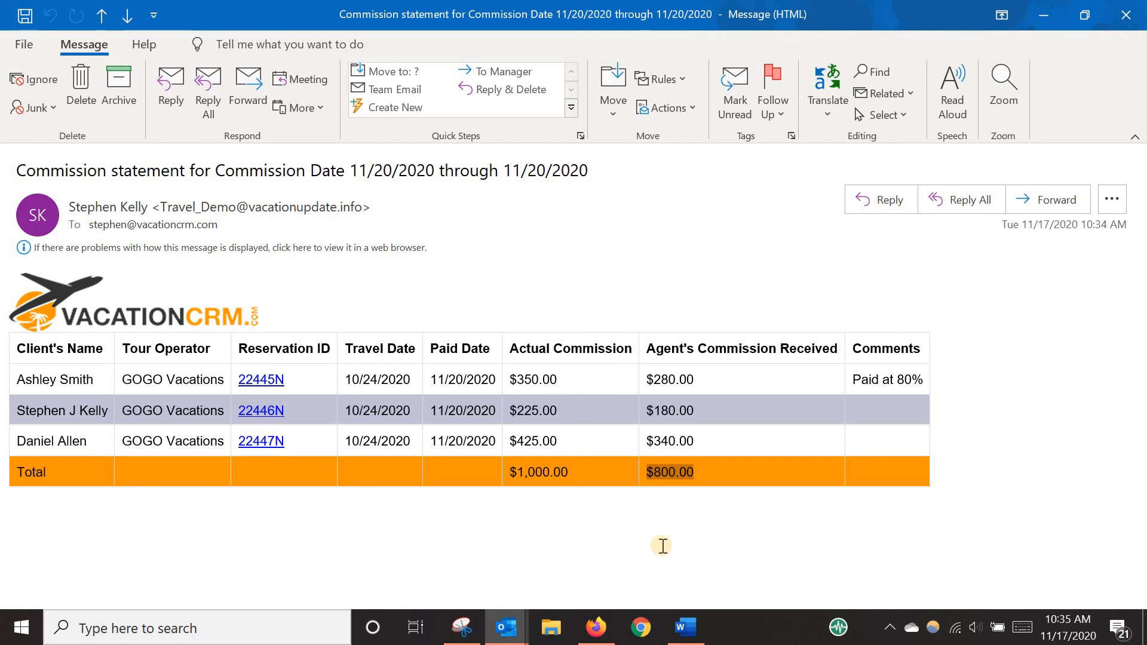
left_click(684, 514)
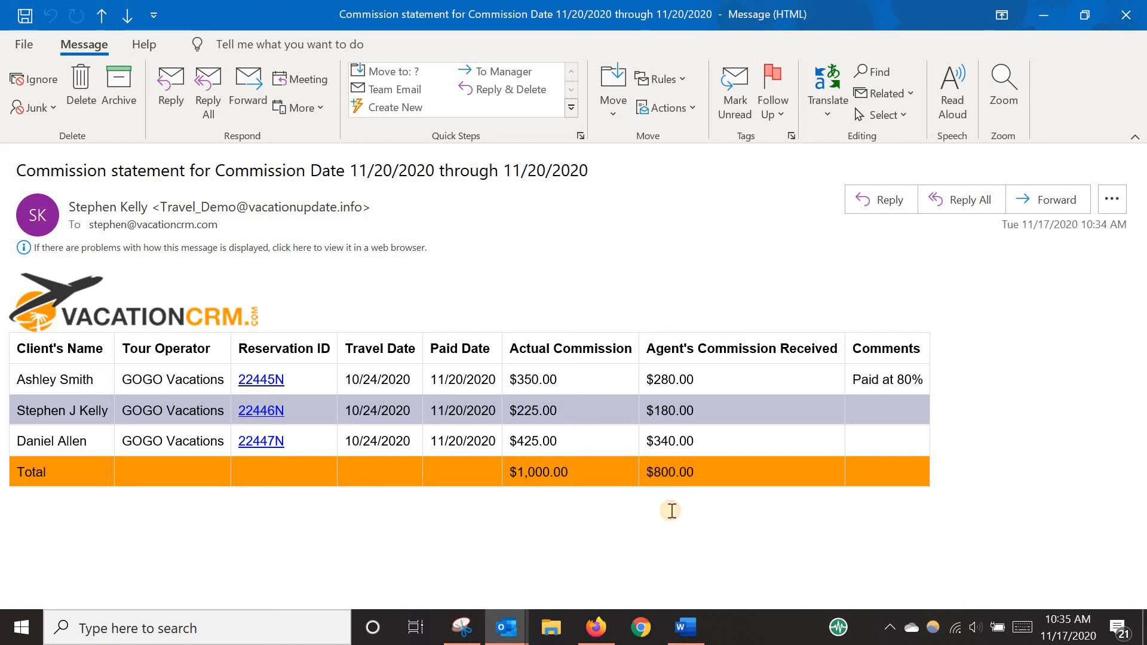
key("alt+Tab")
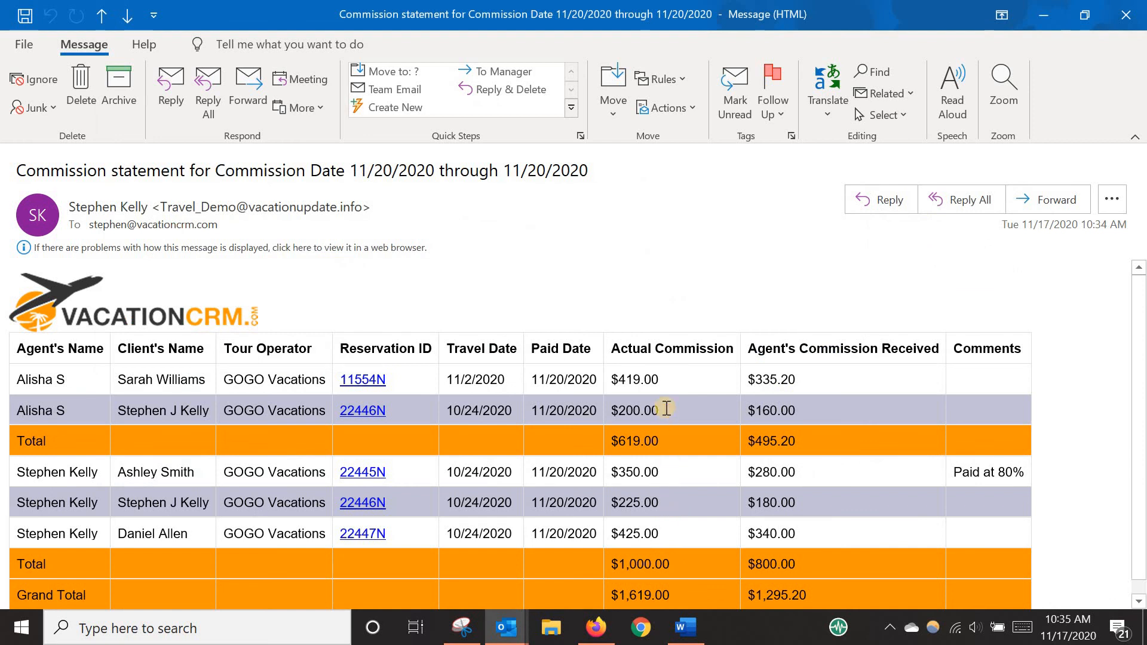
scroll(979, 305, "down", 1)
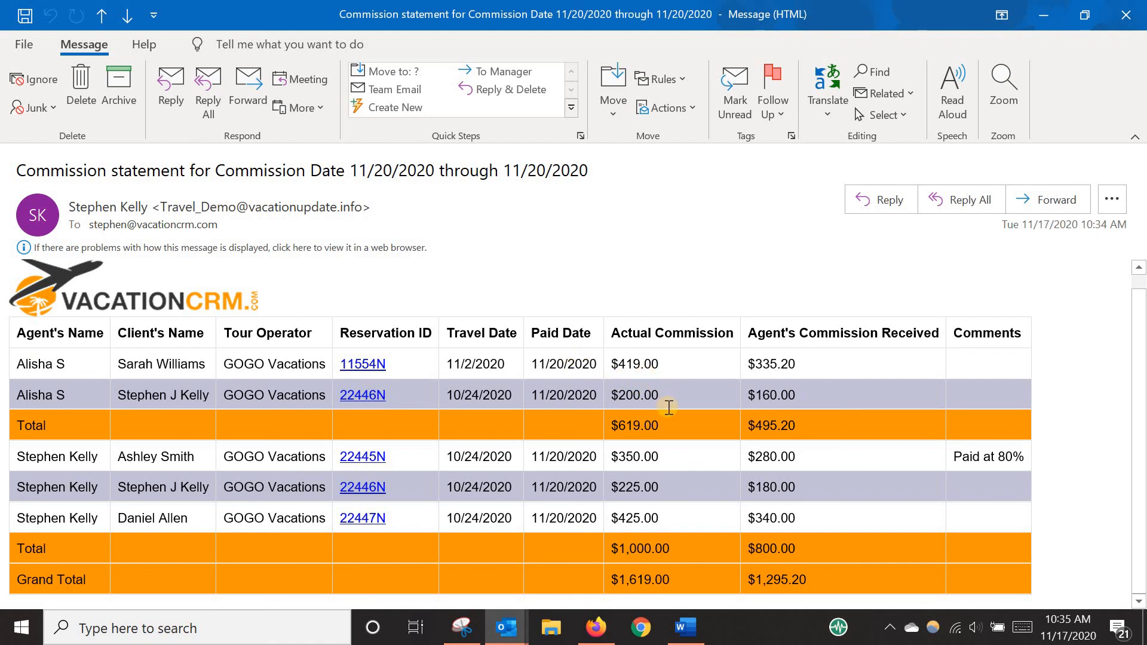
left_click_drag(801, 423, 726, 426)
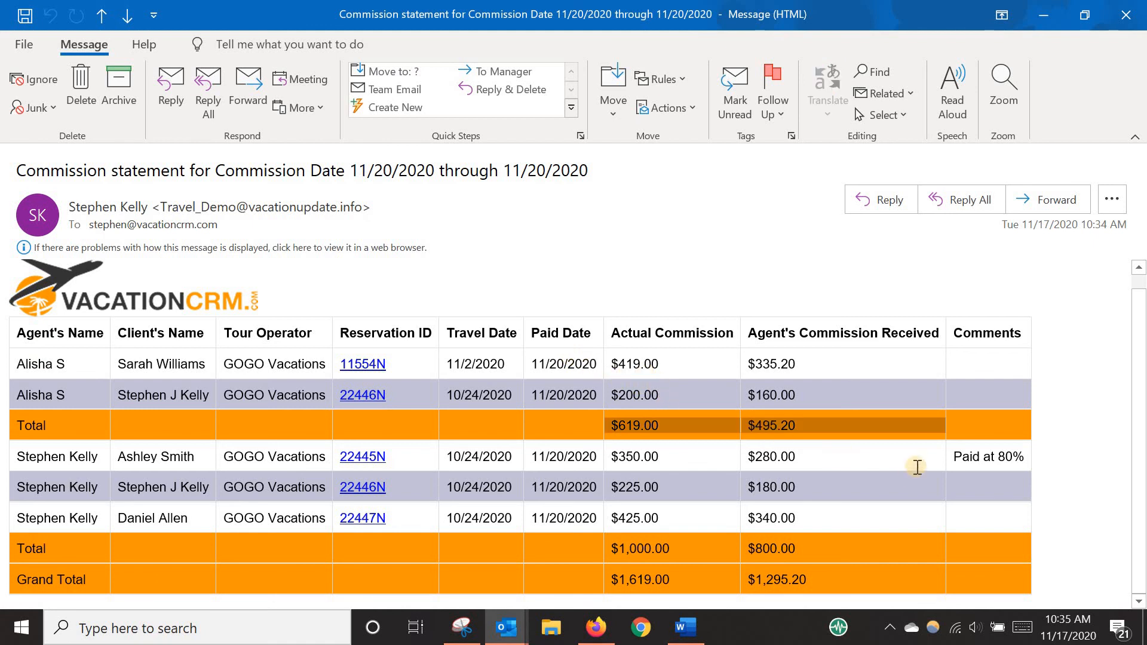
left_click(902, 472)
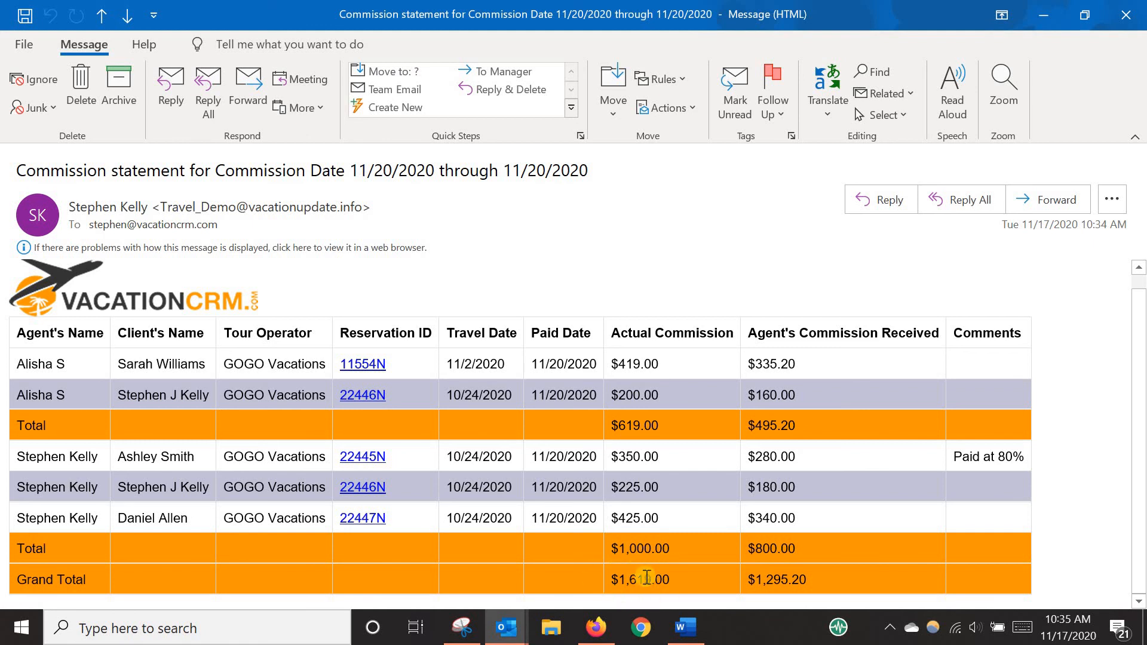
Switch to System Reports in Firefox, select the Pending Agent Commissions report and query it by Trip Date.
left_click(592, 635)
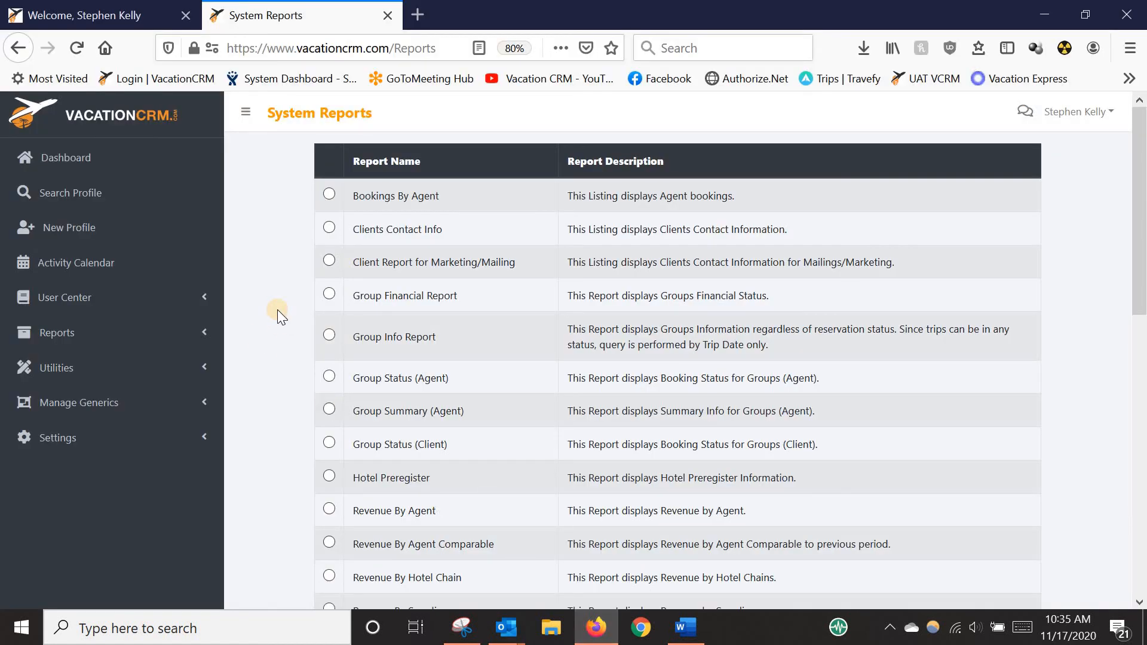
scroll(283, 349, "down", 3)
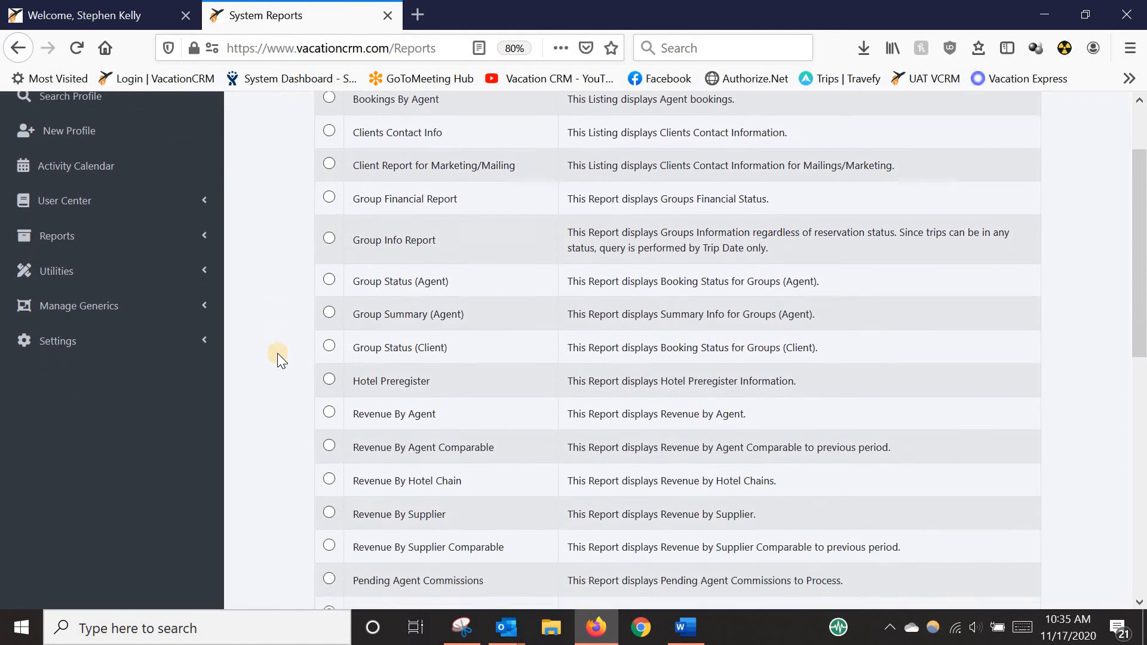
scroll(323, 451, "down", 3)
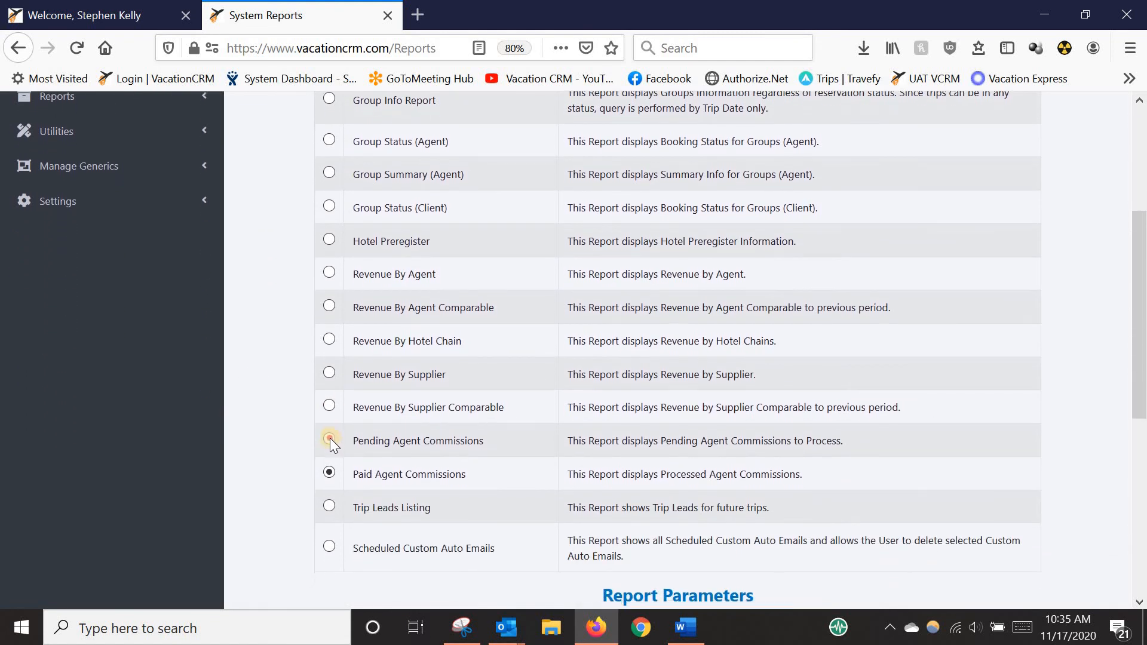
left_click(329, 438)
scroll(277, 344, "down", 5)
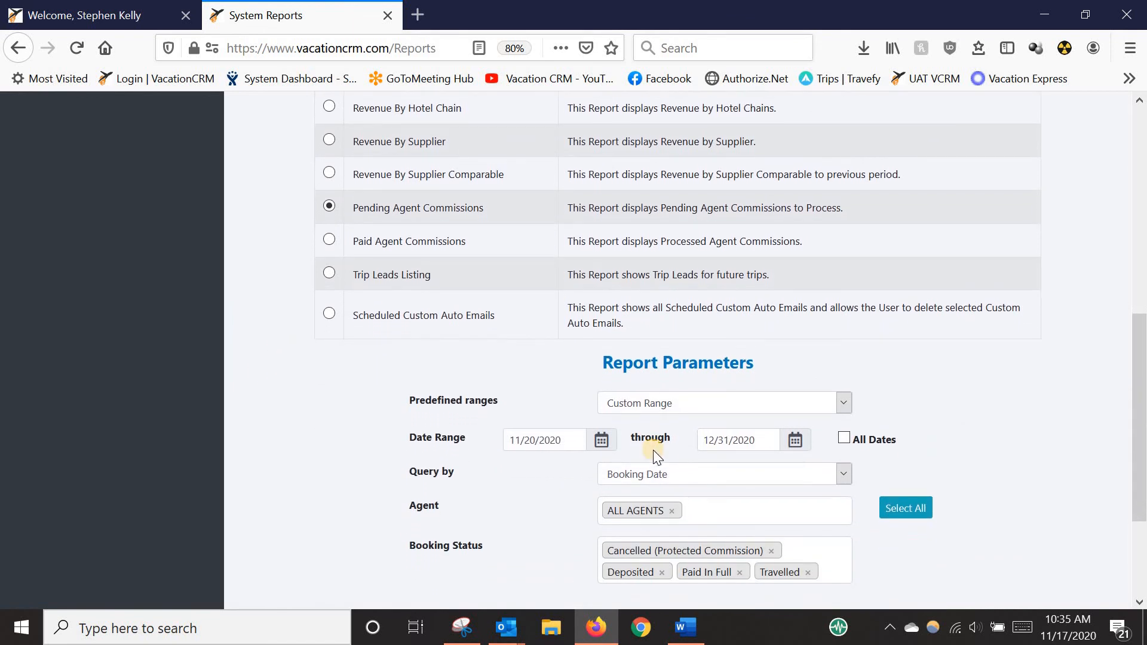
left_click(672, 466)
left_click(630, 511)
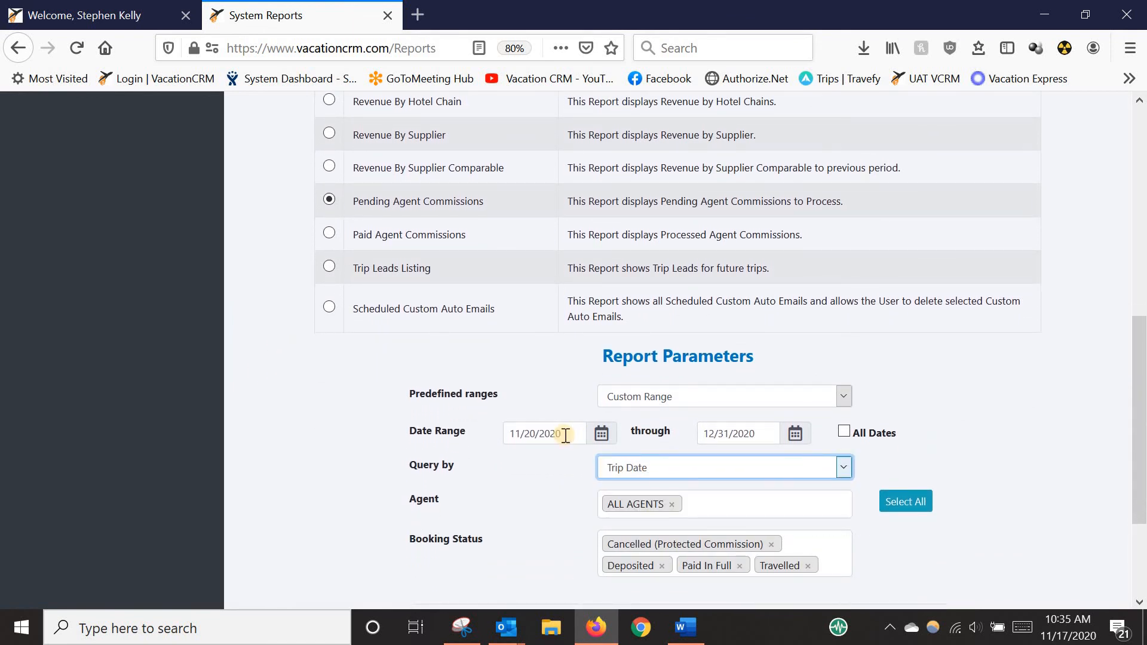
Set the pending commissions report's date range to 01/01/2020 through 11/01/2020.
left_click_drag(565, 434, 363, 436)
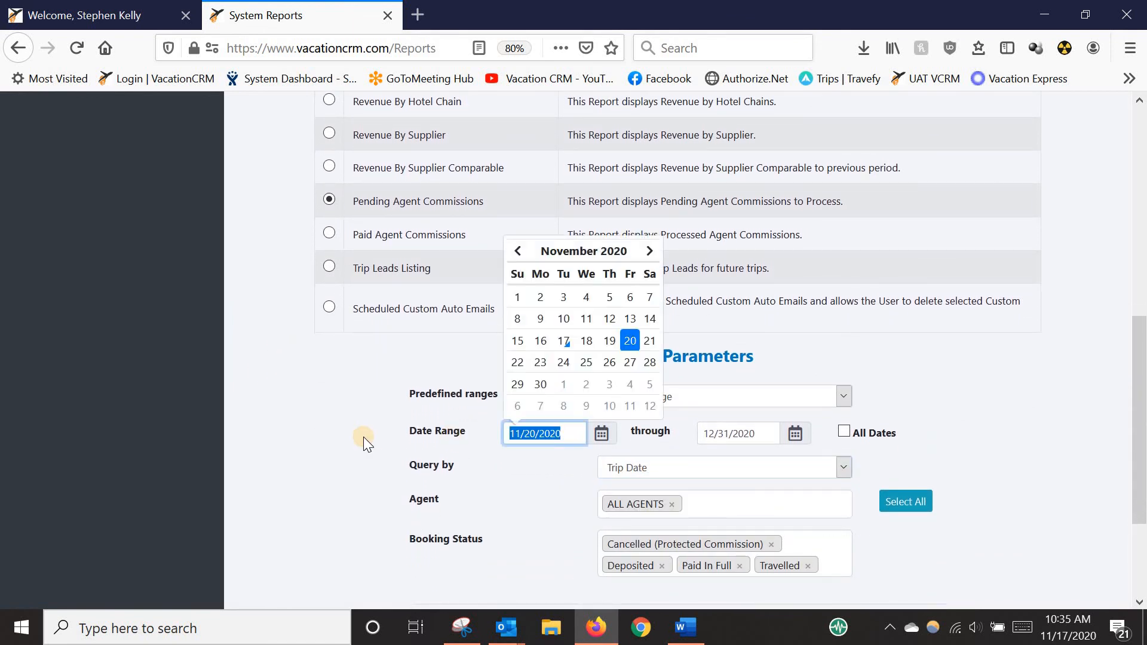
type("01/01/2020")
key("Tab")
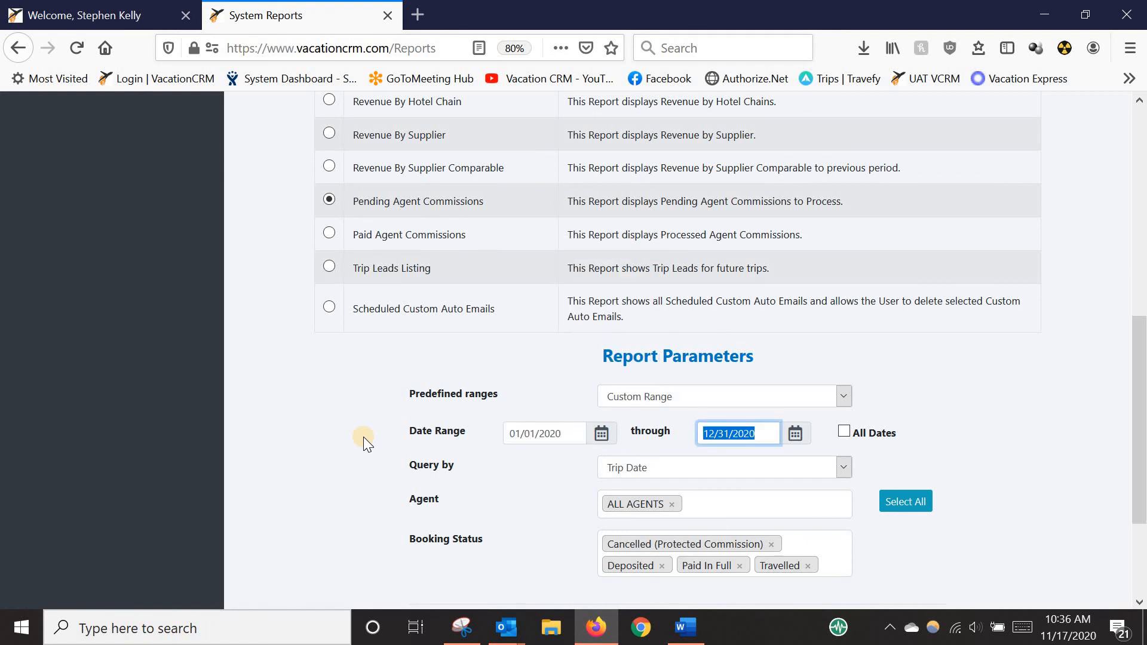
type("11/01/2020")
left_click(363, 436)
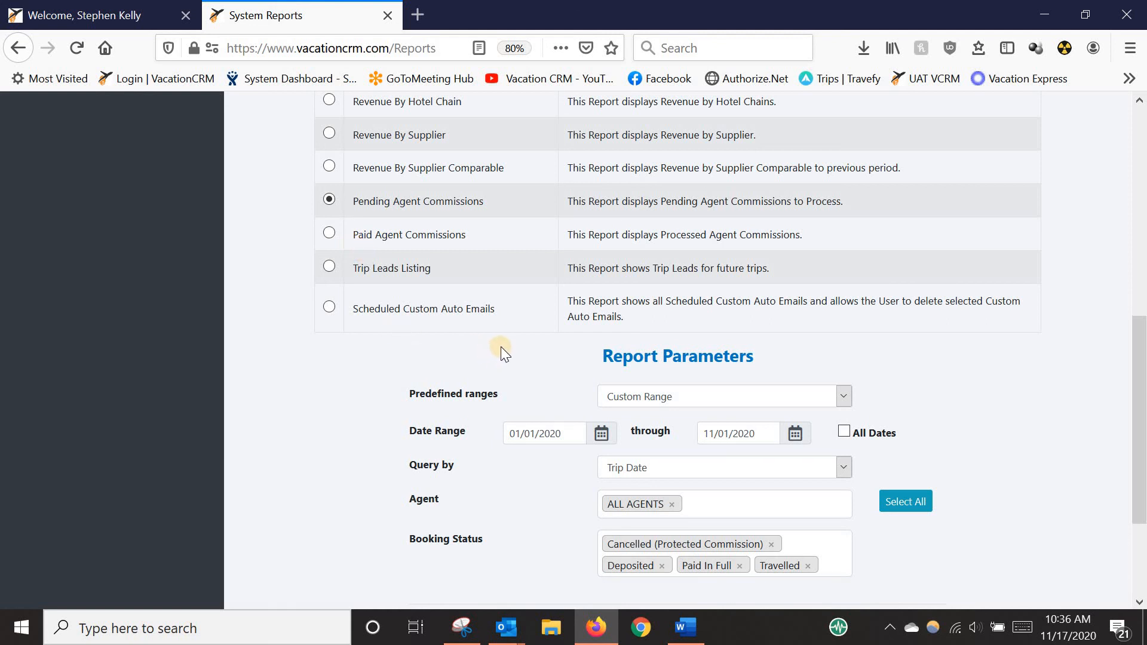
Show the pending agent commissions report on screen and examine its expected commission totals.
scroll(638, 459, "down", 2)
left_click(627, 529)
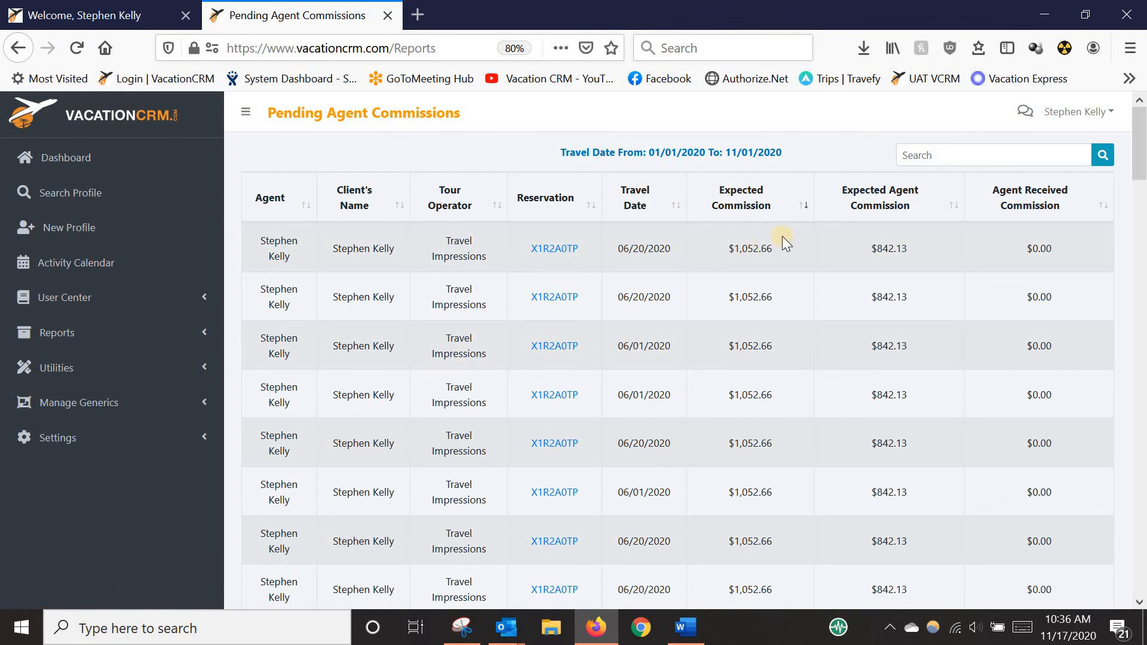
left_click(1141, 330)
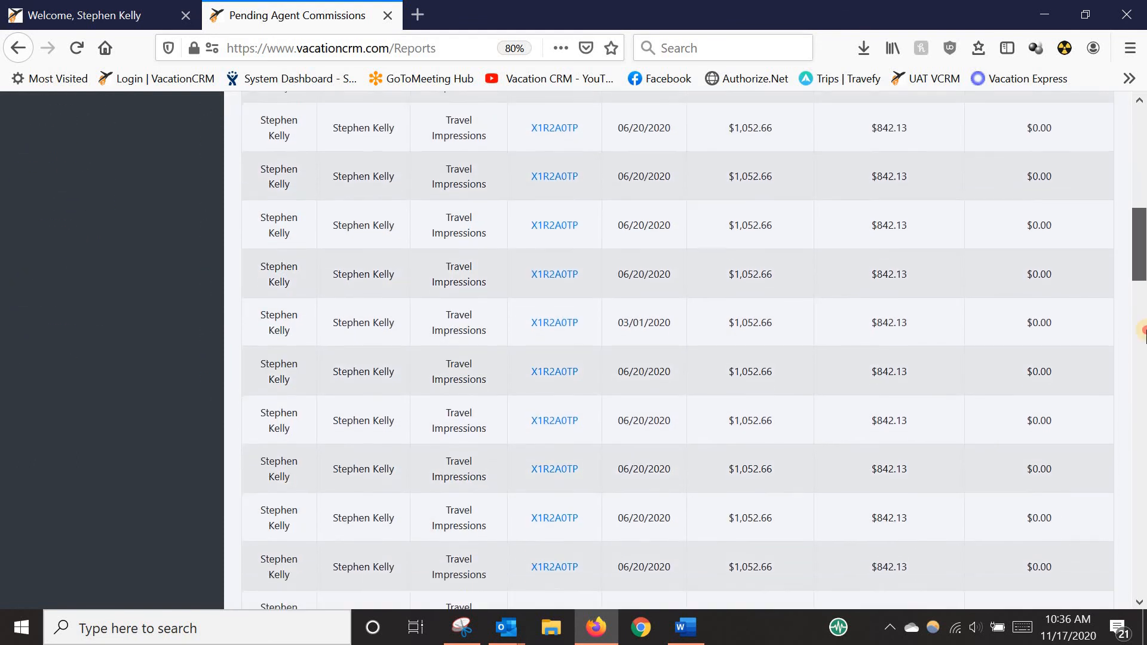
left_click_drag(1142, 330, 1142, 526)
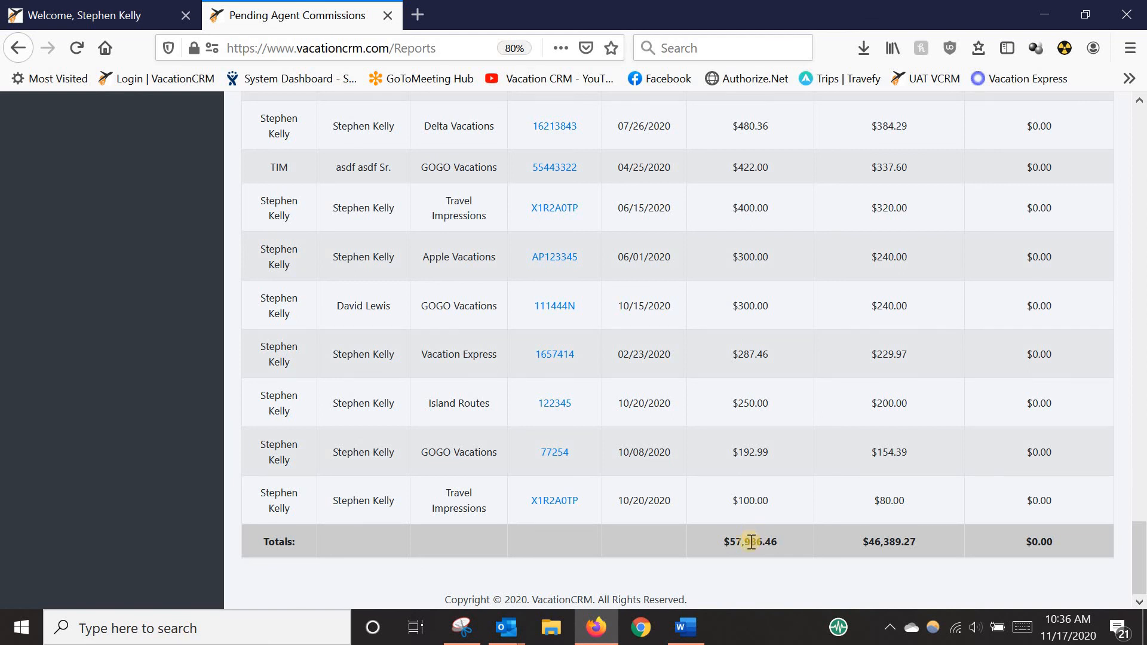
left_click_drag(938, 542, 860, 545)
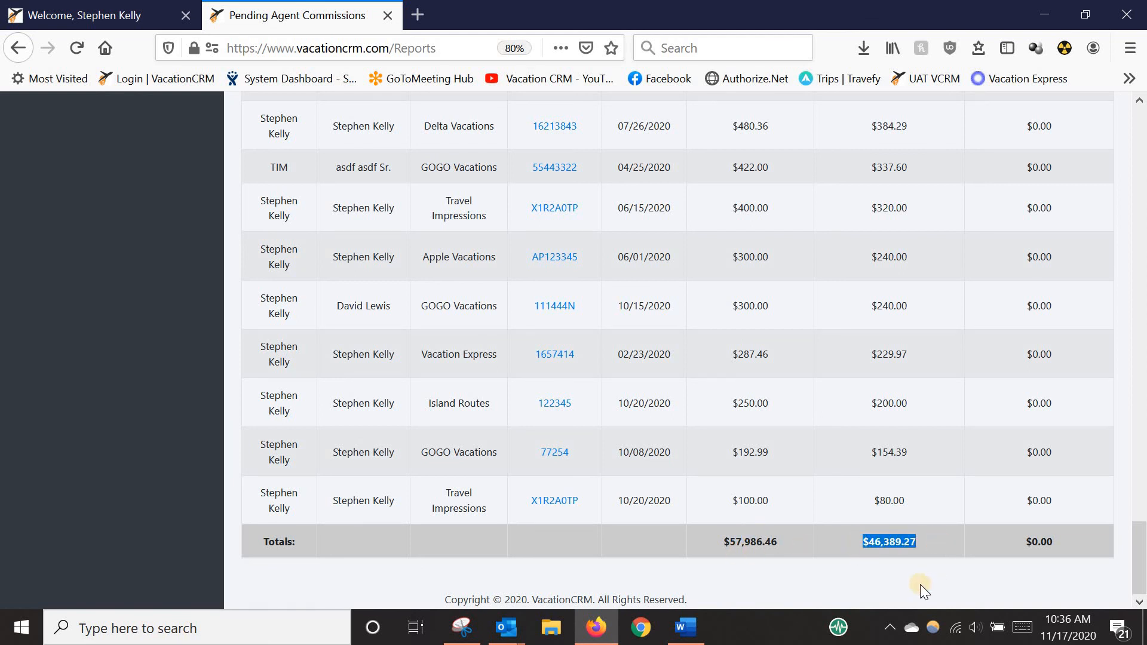
left_click(951, 559)
left_click_drag(1133, 570, 1143, 173)
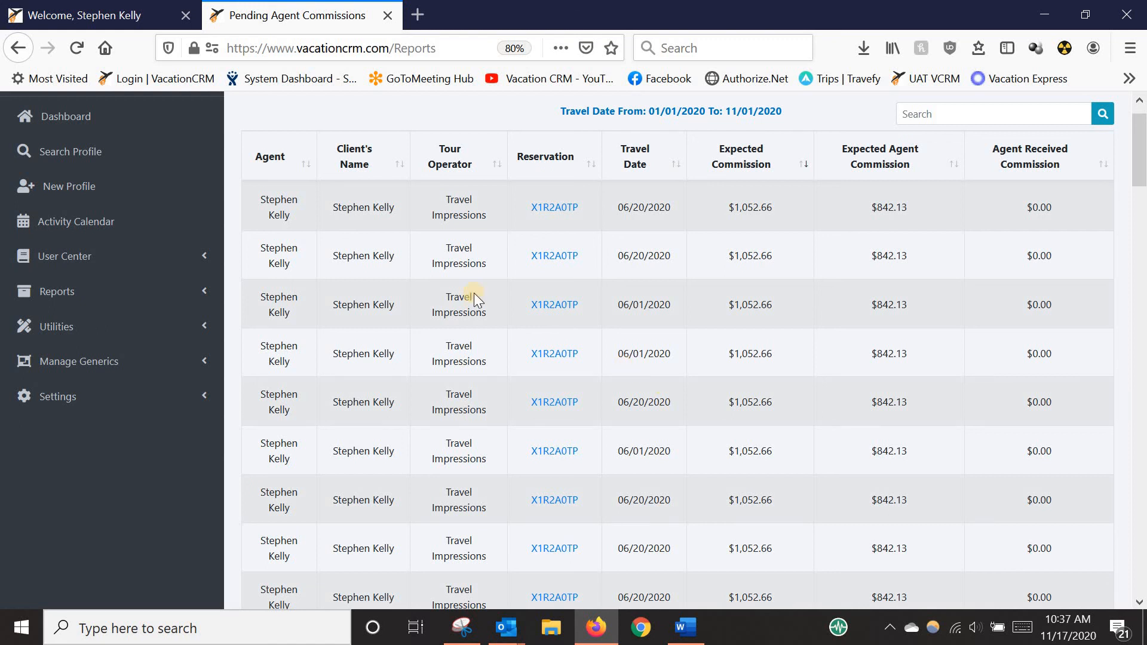
Return to the report setup and select the Paid Agent Commissions report again.
left_click(18, 54)
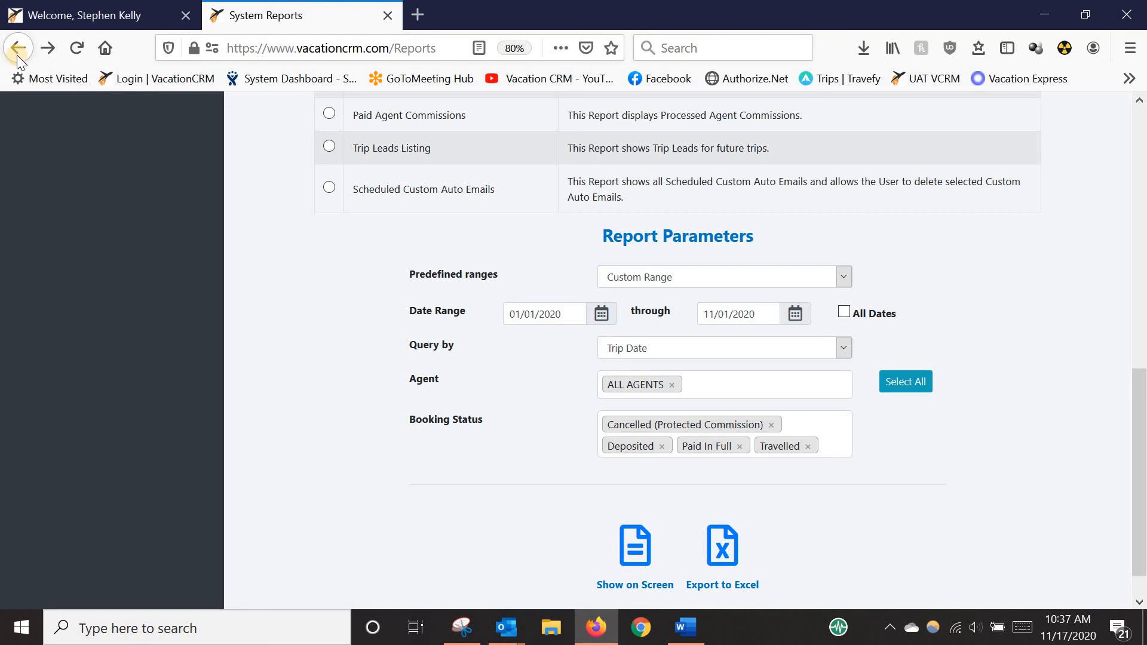
left_click(329, 115)
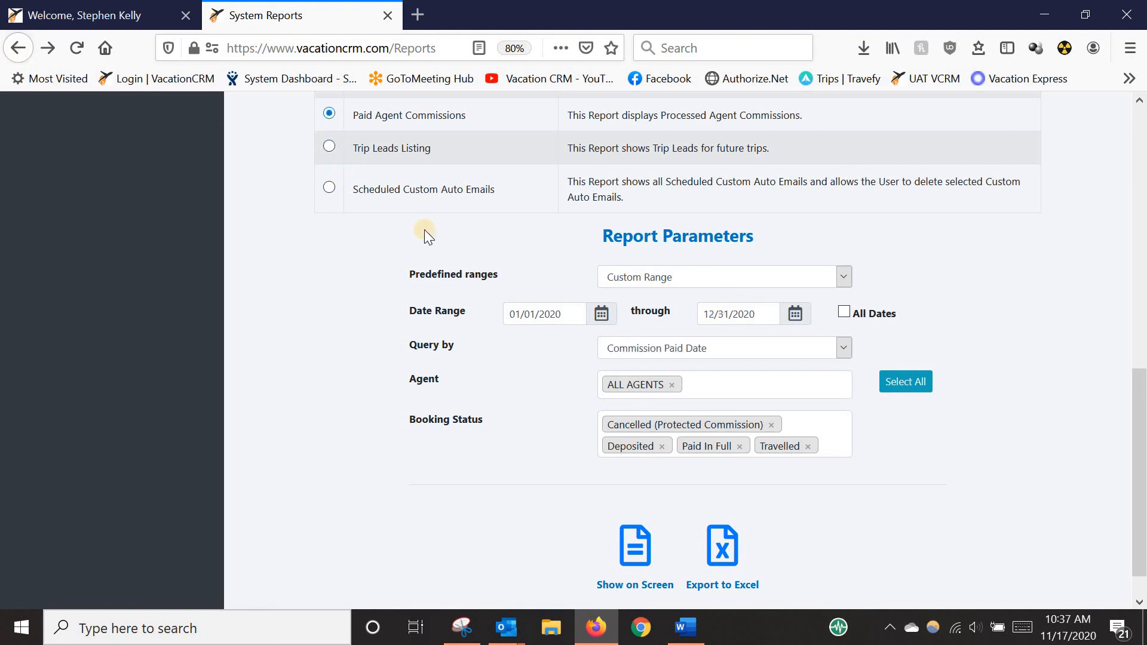